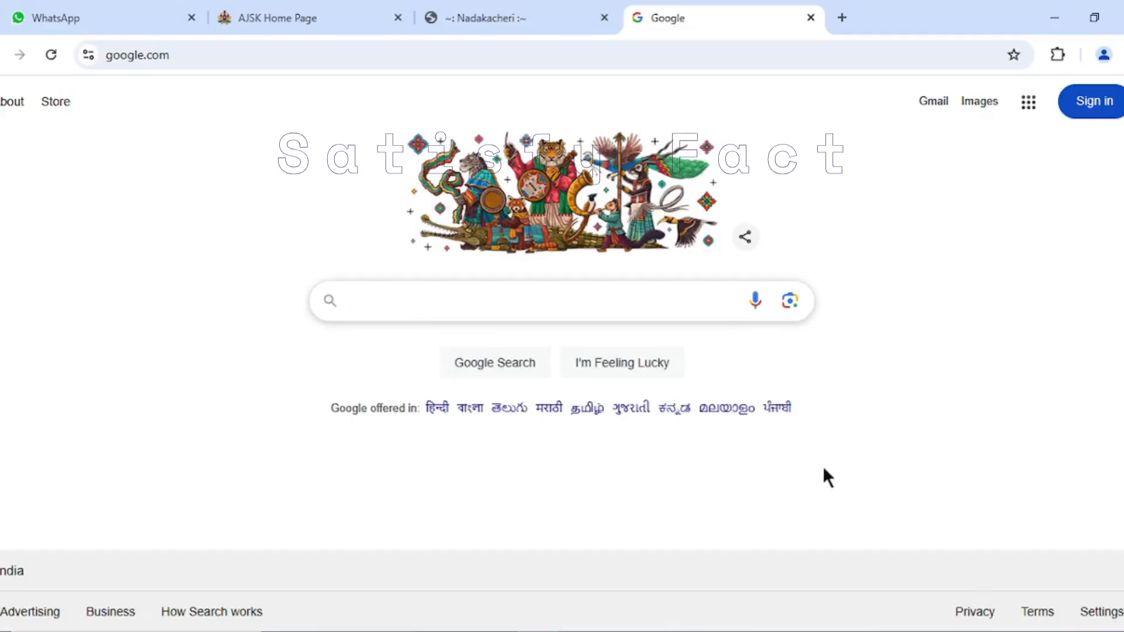
- Search Google for "ajsk"
left_click(393, 296)
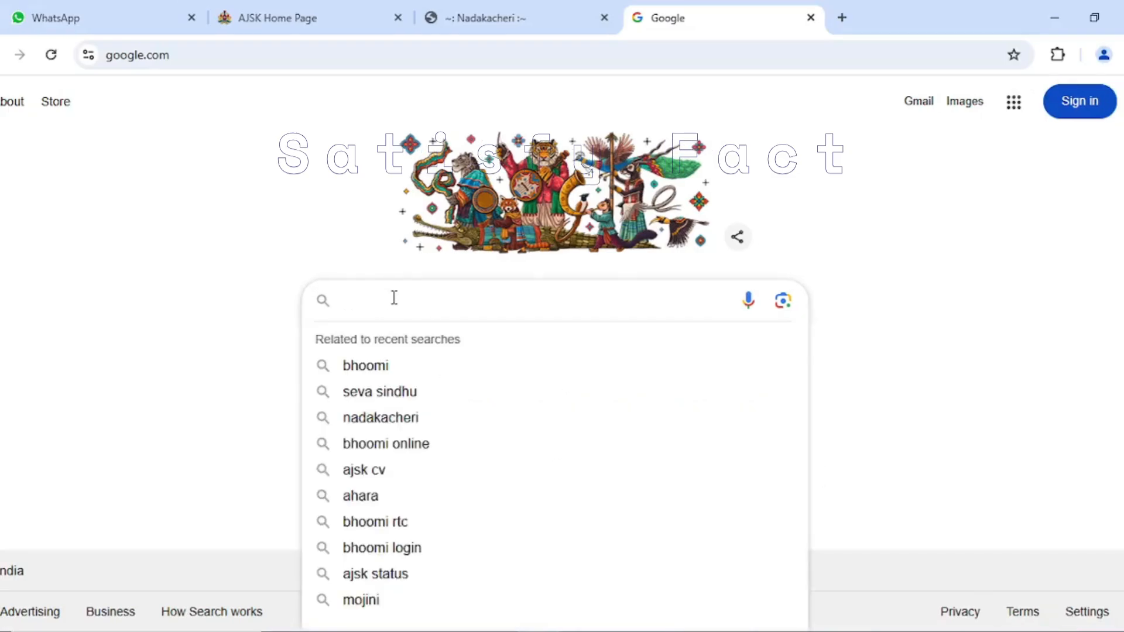
type("as")
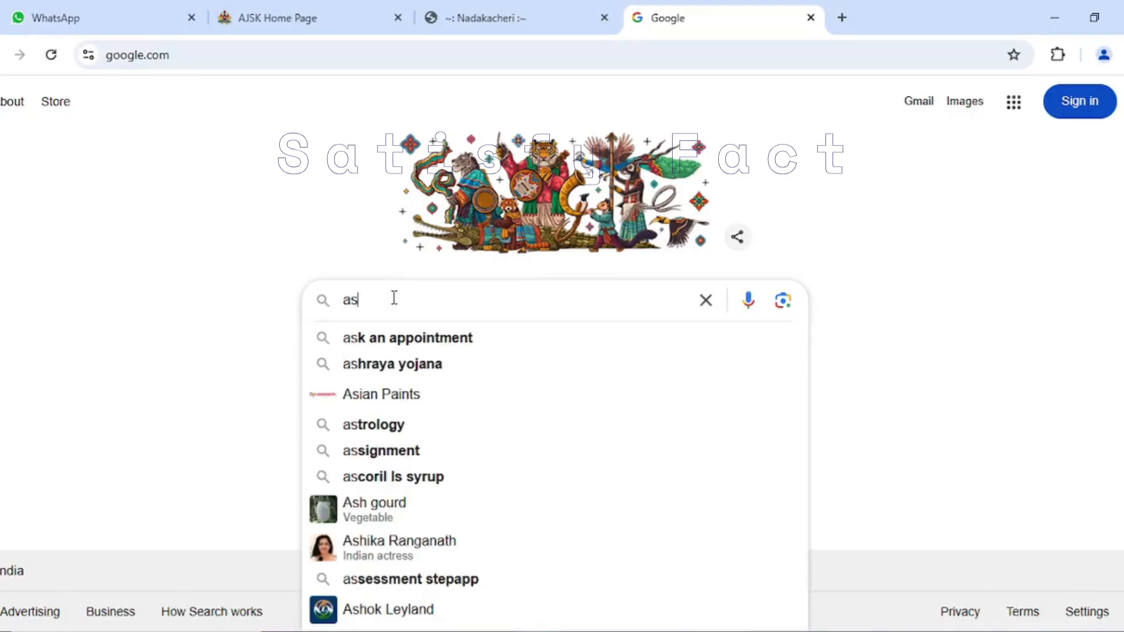
key("BackSpace")
type("j")
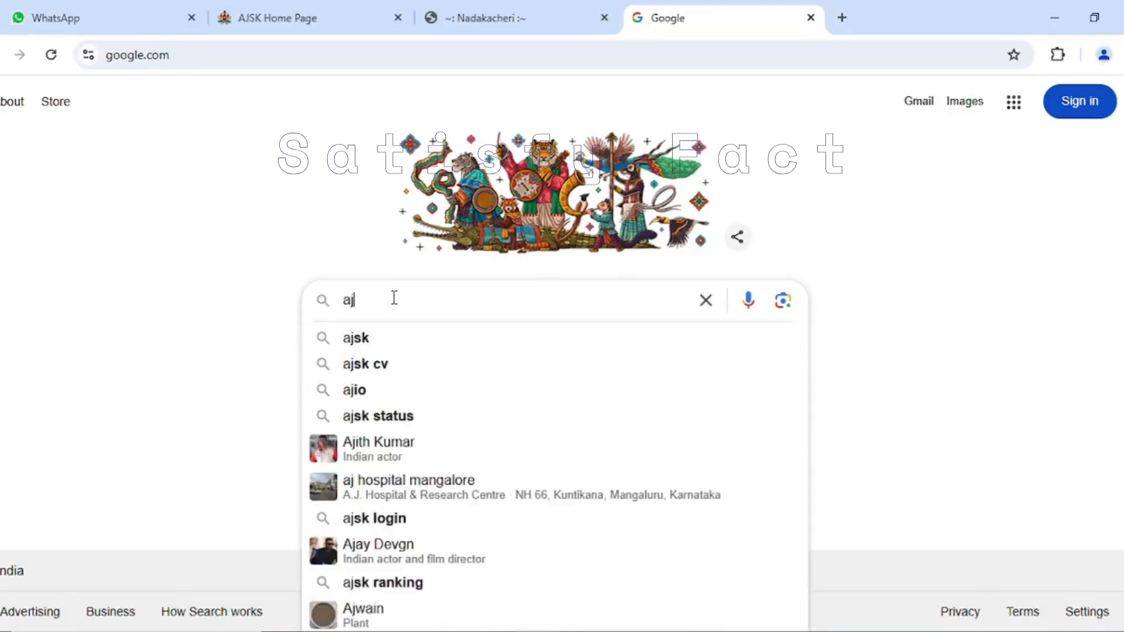
type("sk")
key("Return")
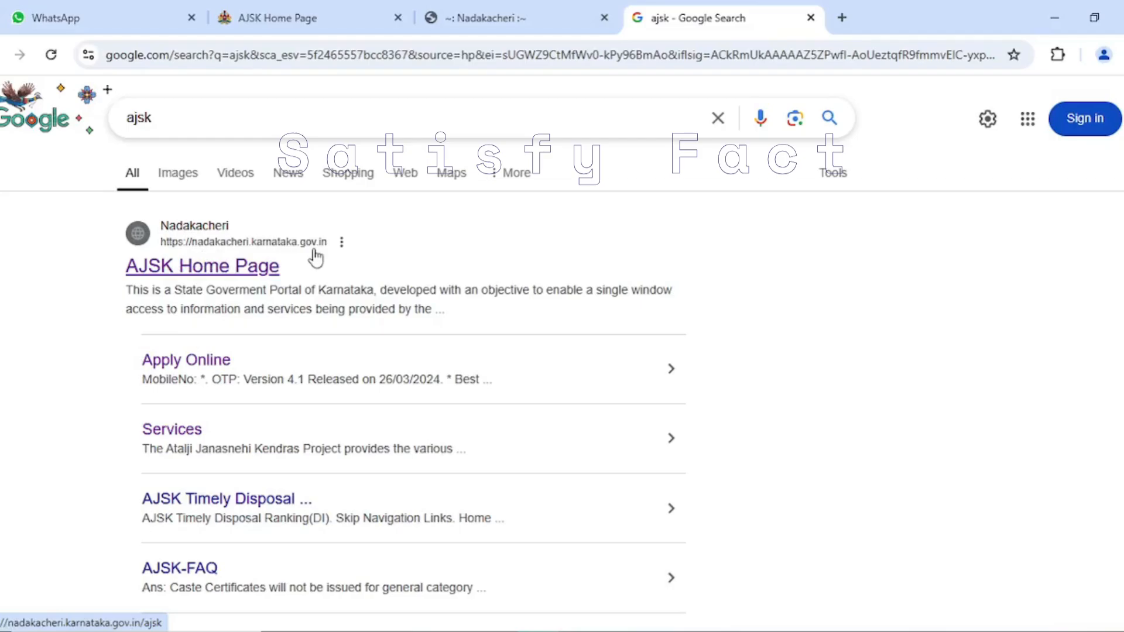
- Open the AJSK Home Page search result and go to its Apply Online login page
left_click(213, 268)
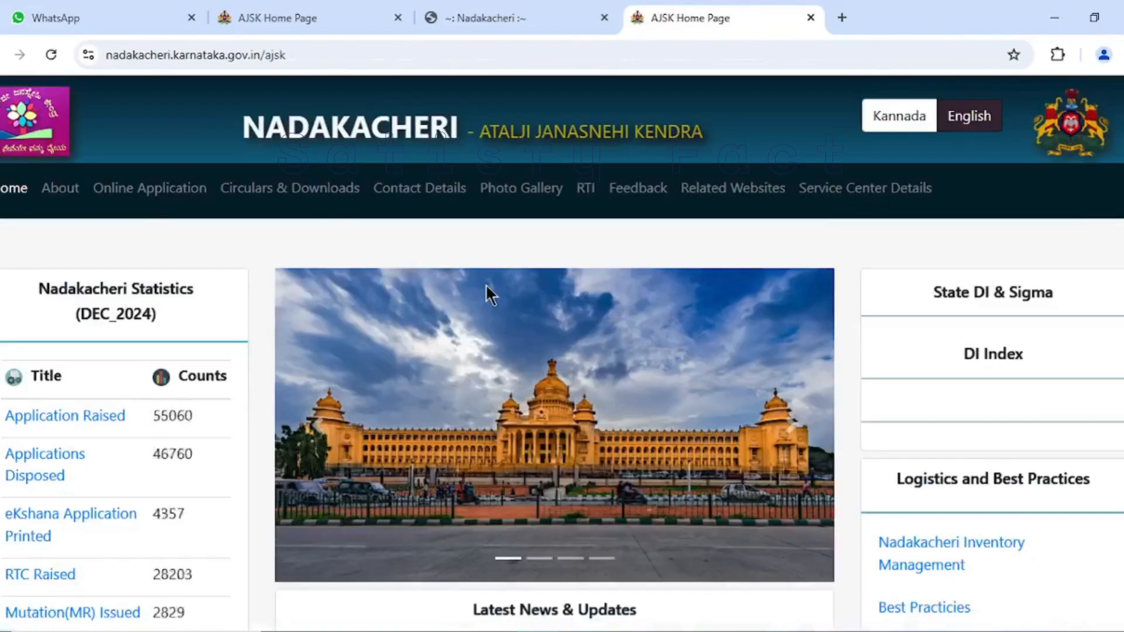
left_click(143, 193)
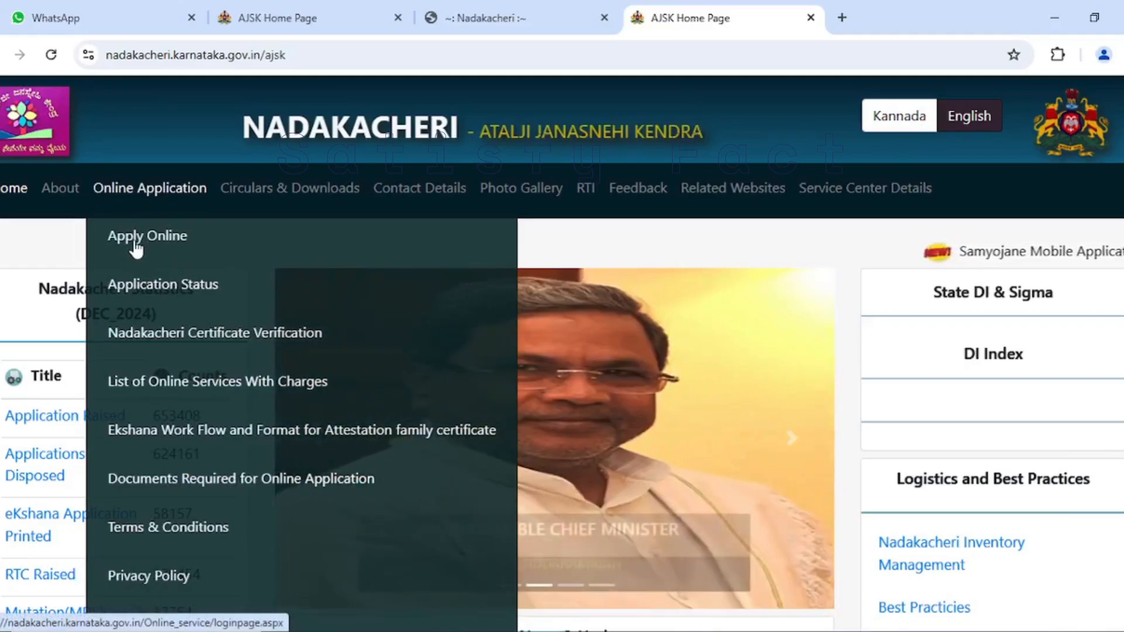
left_click(135, 243)
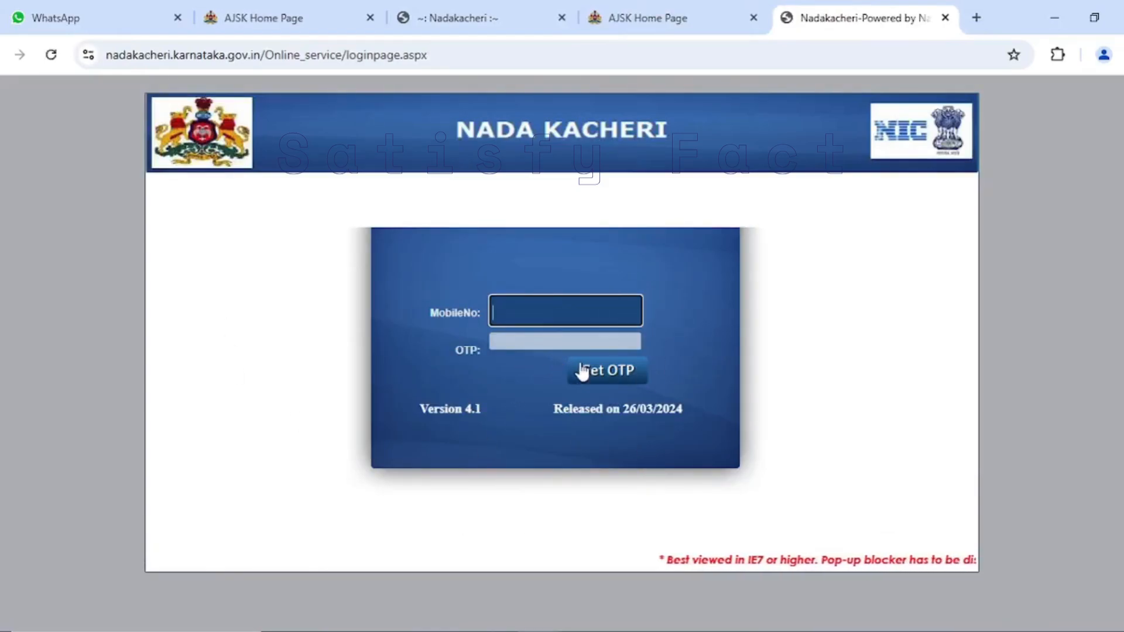
- Return to the logged-in Nadakacheri welcome page and open a new Attestation of Family Tree request, dismissing the translation offer
left_click(945, 17)
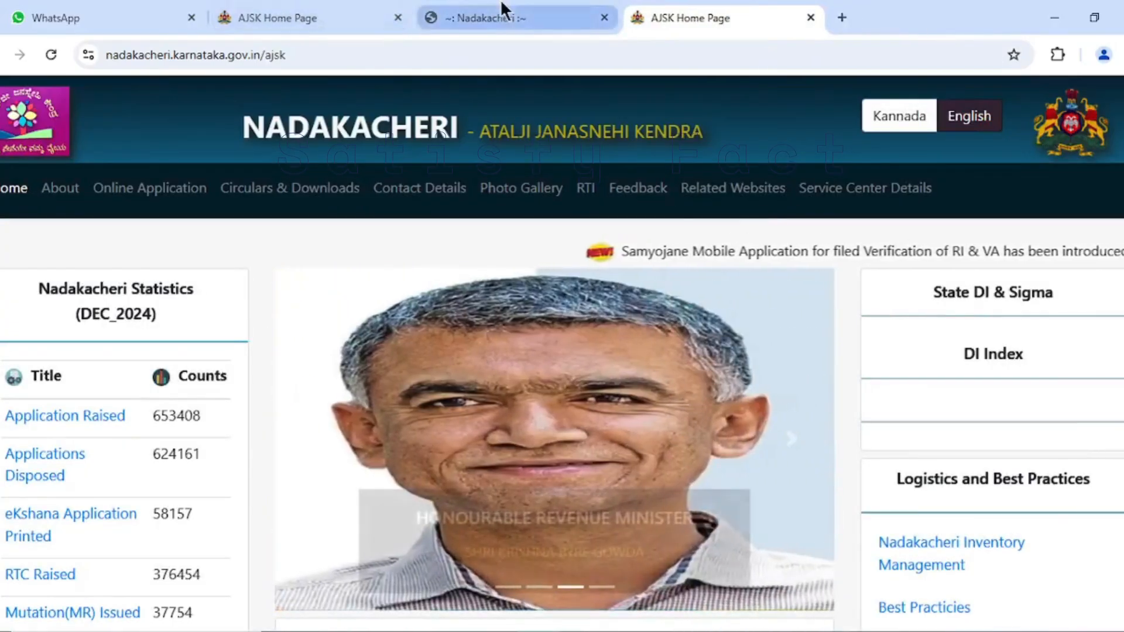
left_click(810, 18)
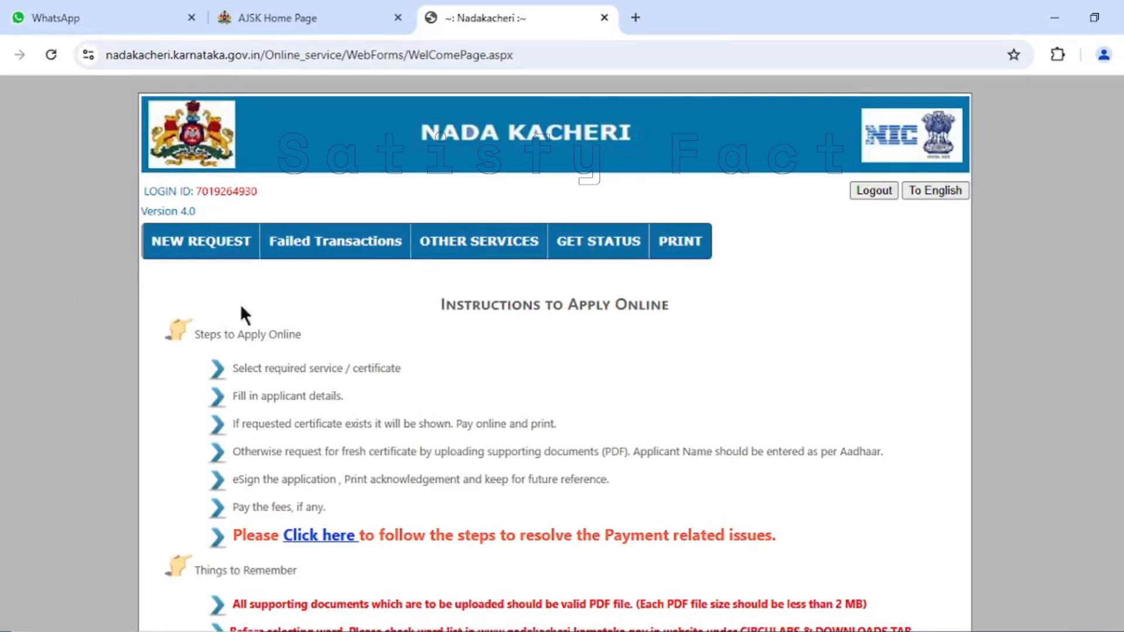
mouse_move(202, 253)
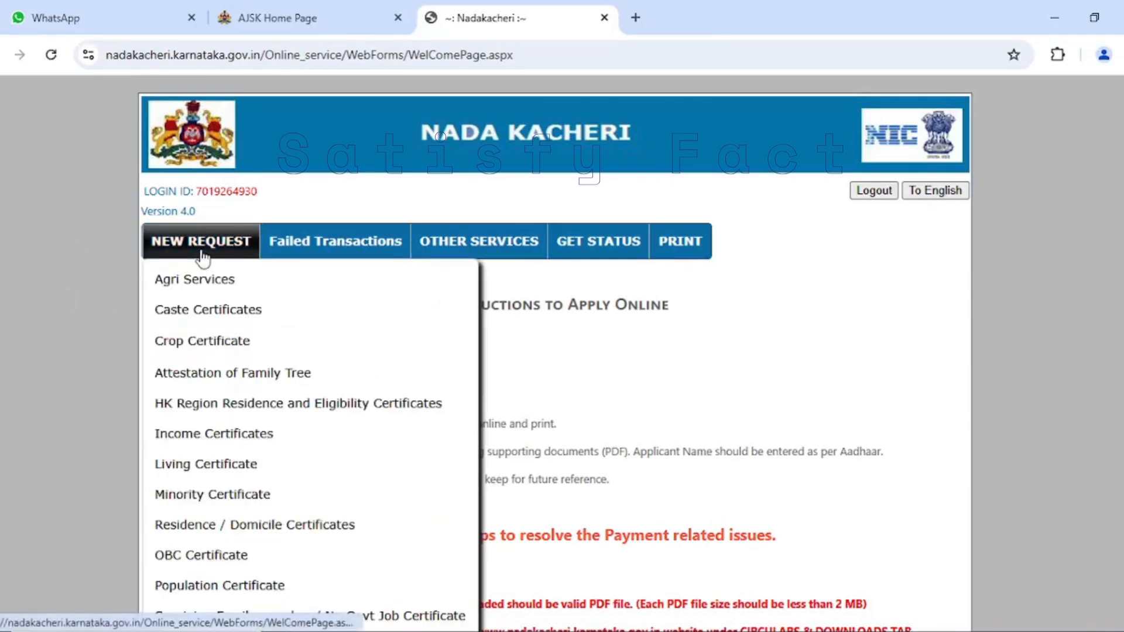
scroll(228, 421, "down", 3)
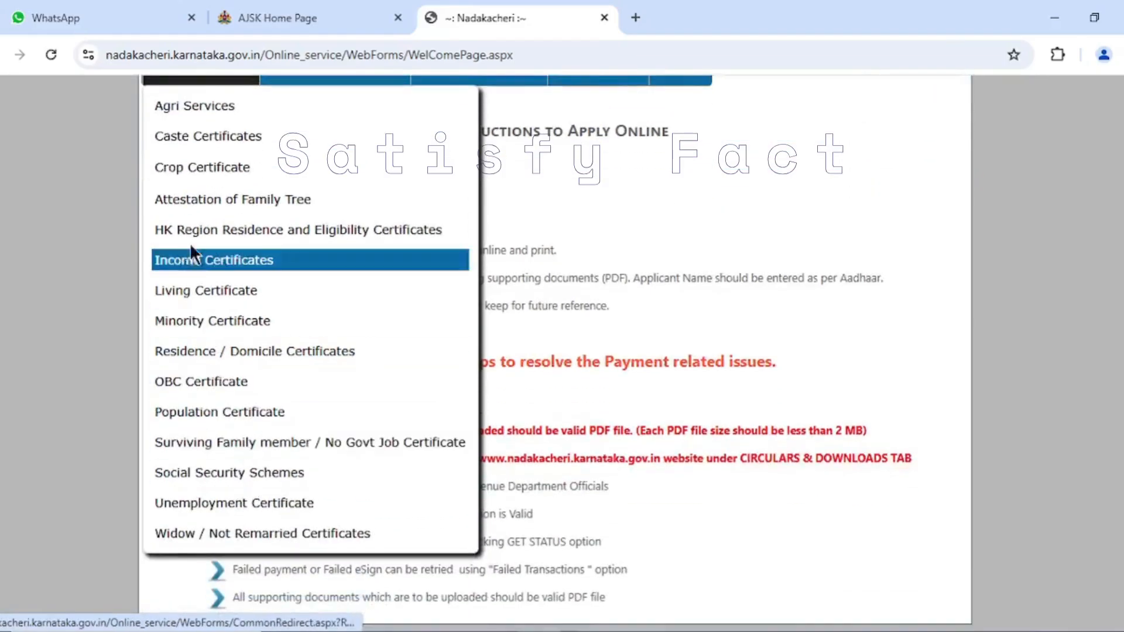
left_click(248, 202)
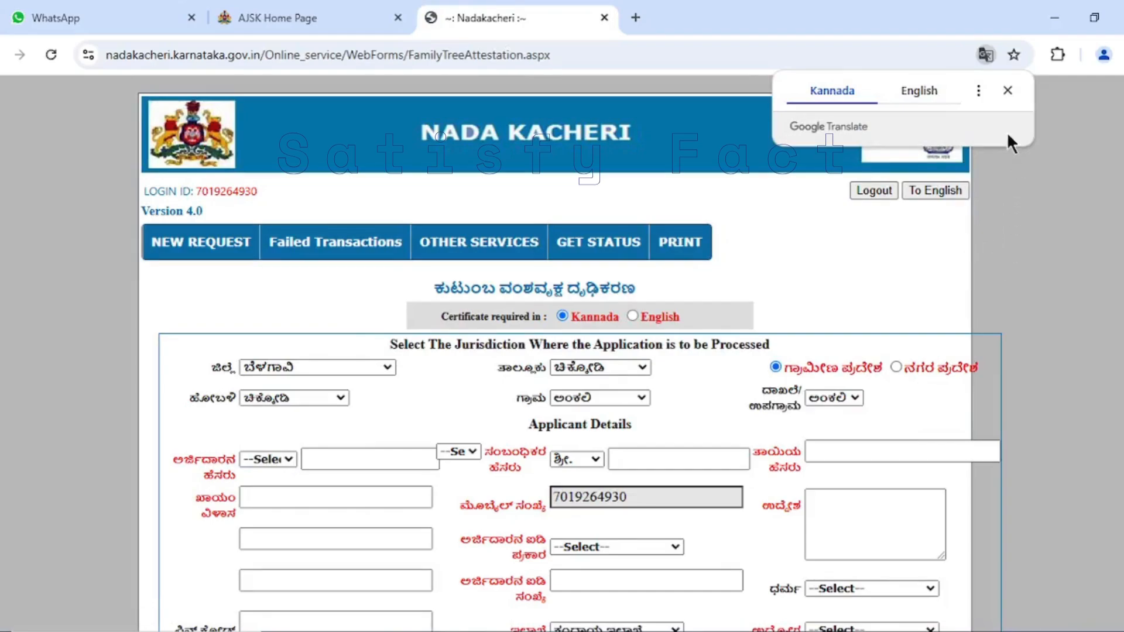
left_click(1007, 90)
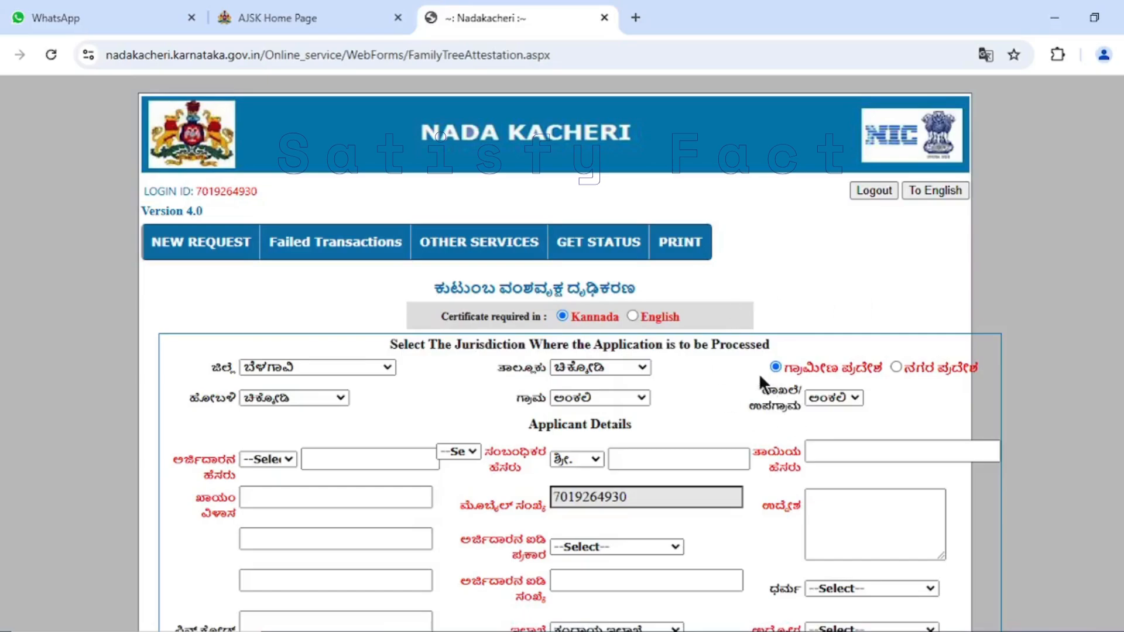
- Set both the district and the taluk of the application's jurisdiction to ಹಾವೇರಿ
scroll(756, 370, "down", 2)
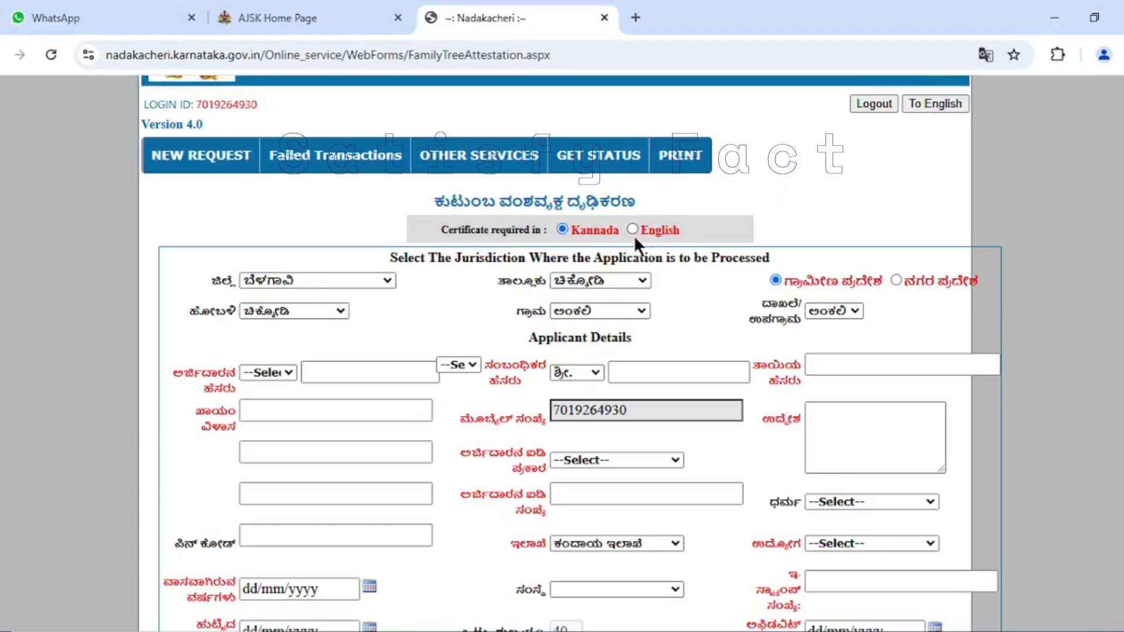
left_click(372, 277)
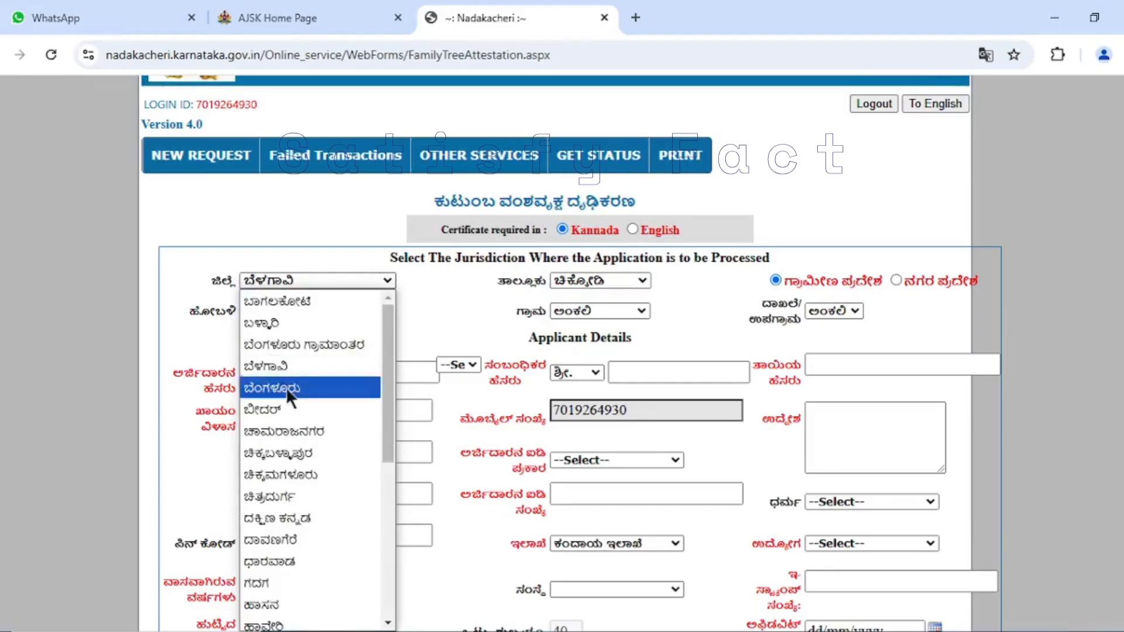
scroll(305, 500, "down", 5)
scroll(279, 363, "up", 3)
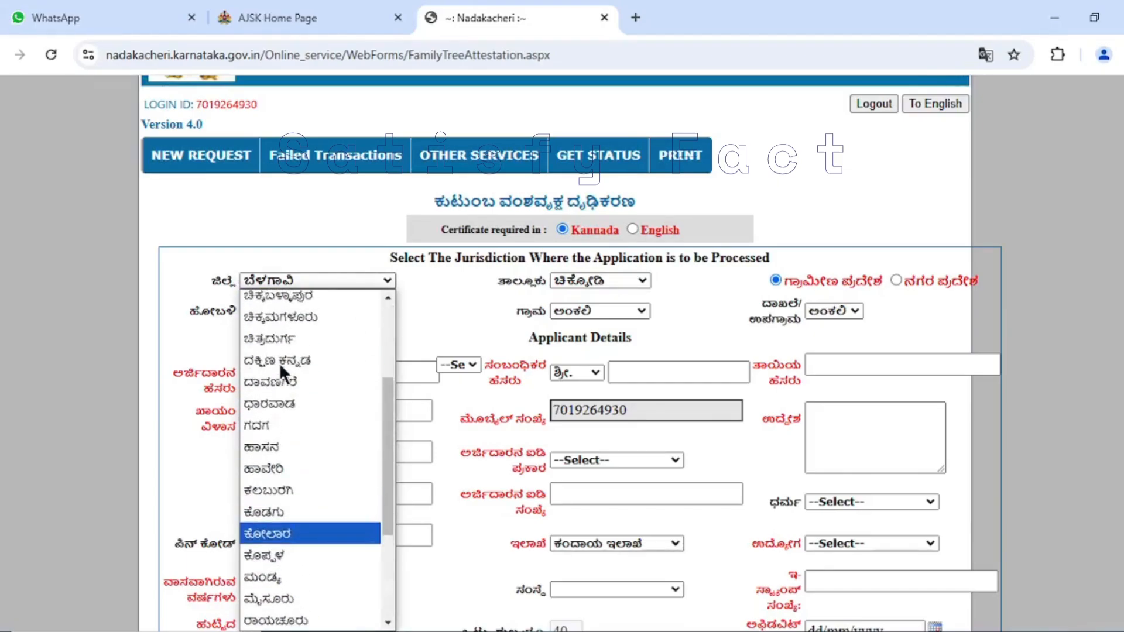
scroll(276, 443, "down", 3)
scroll(278, 433, "up", 4)
left_click(283, 450)
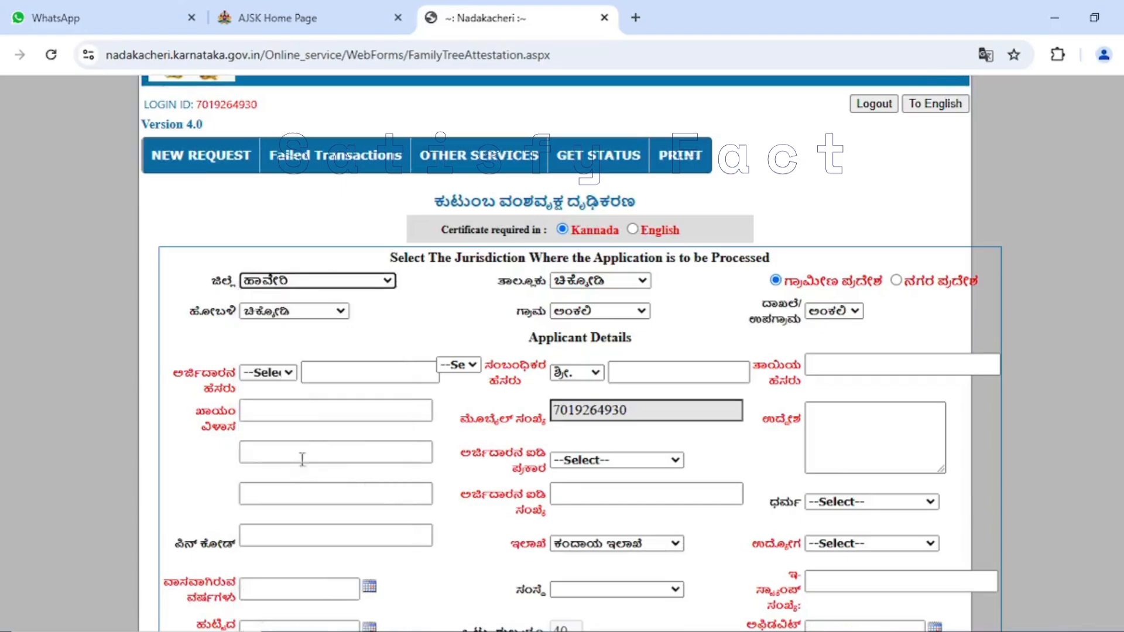
left_click(601, 276)
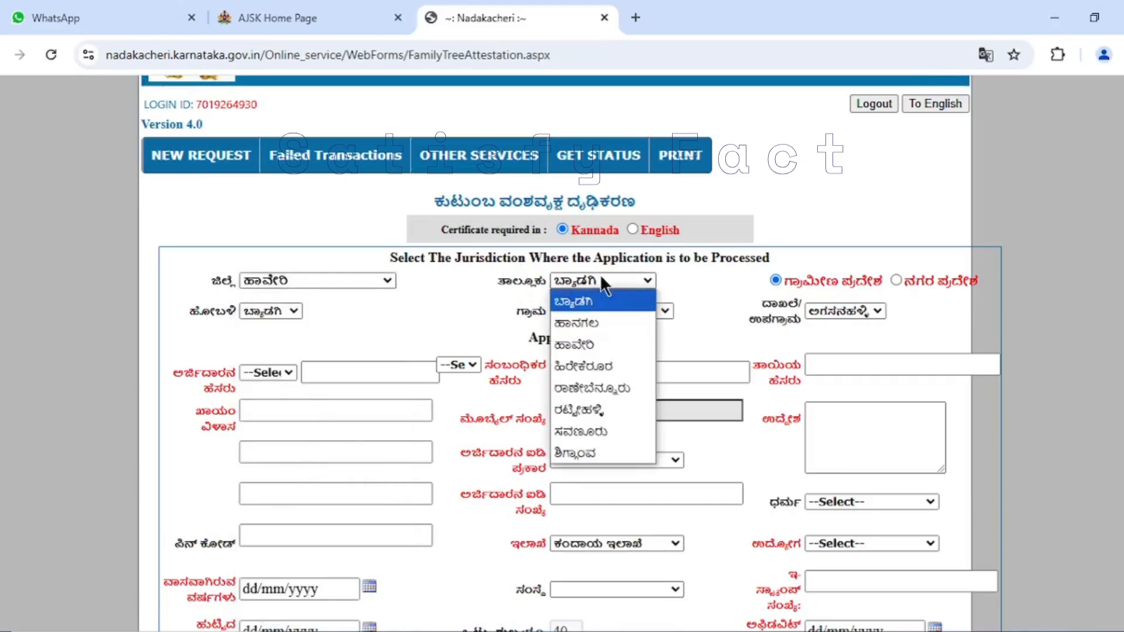
left_click(606, 344)
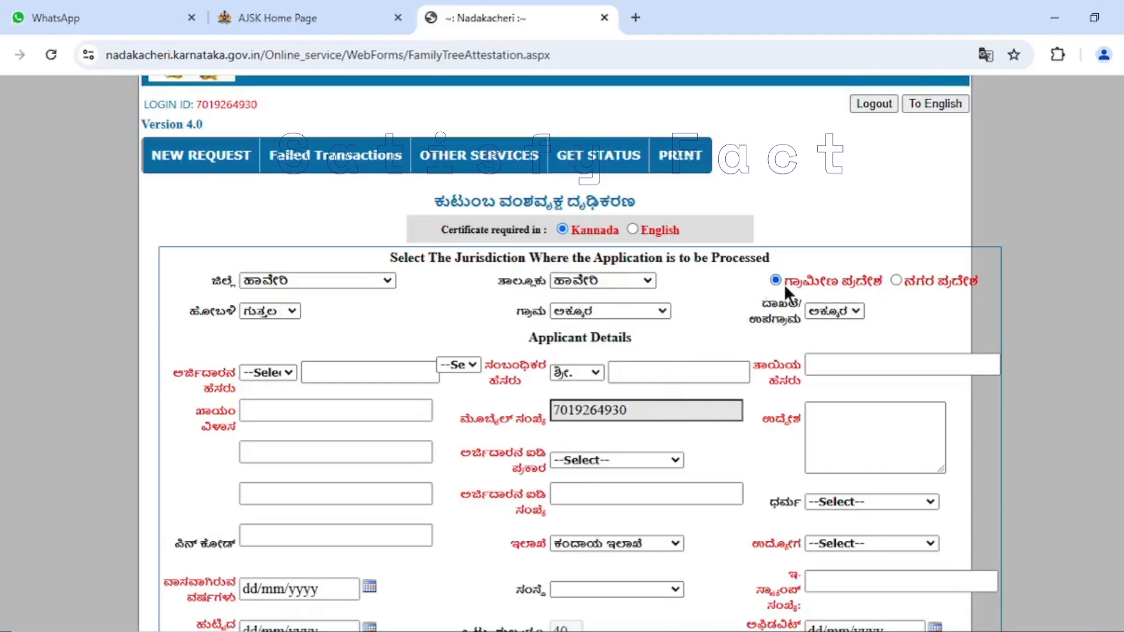
- Switch the jurisdiction to urban area (ನಗರ ಪ್ರದೇಶ) and select hobli ಹಾವೇರಿ, town ಹಾವೇರಿ and ward 21ನೇ ವಾರ್ಡ್
left_click(895, 280)
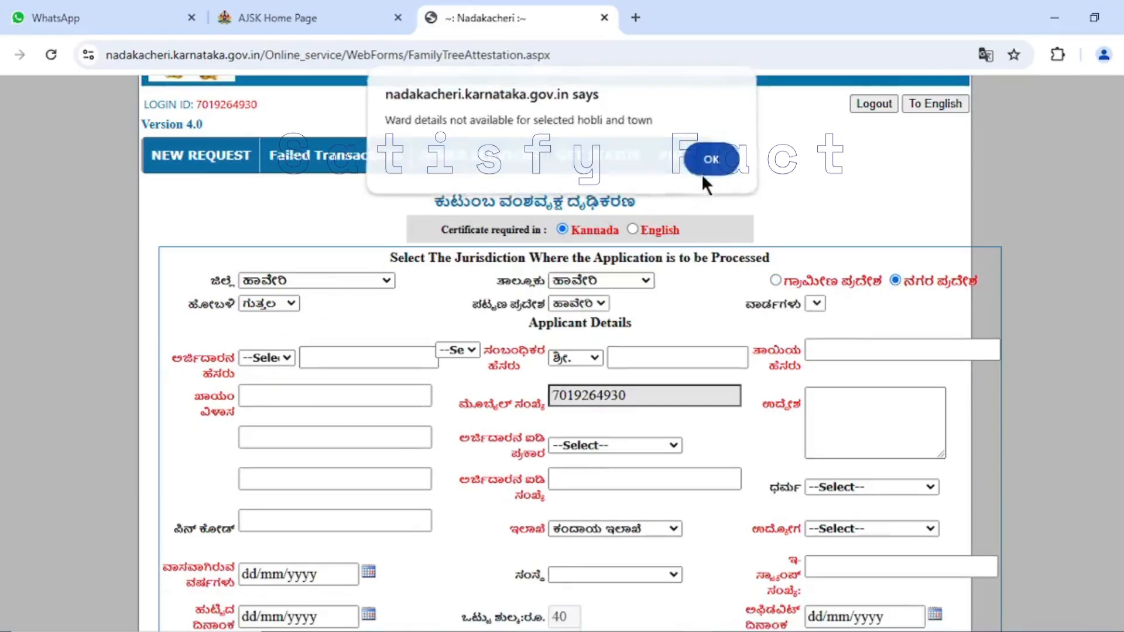
left_click(710, 160)
left_click(288, 304)
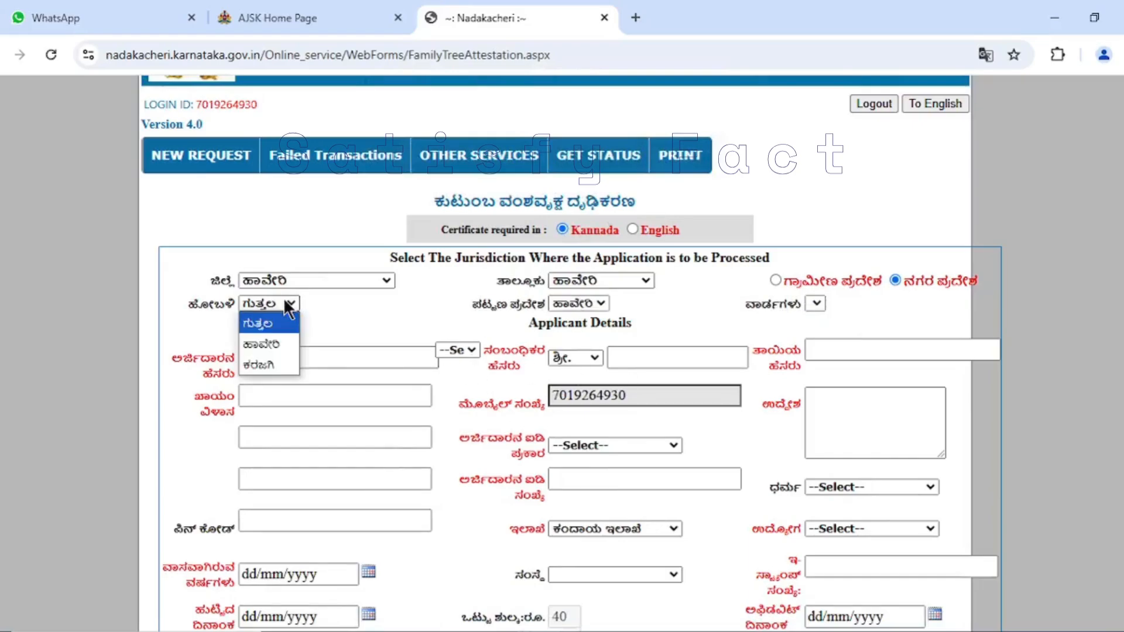
left_click(269, 349)
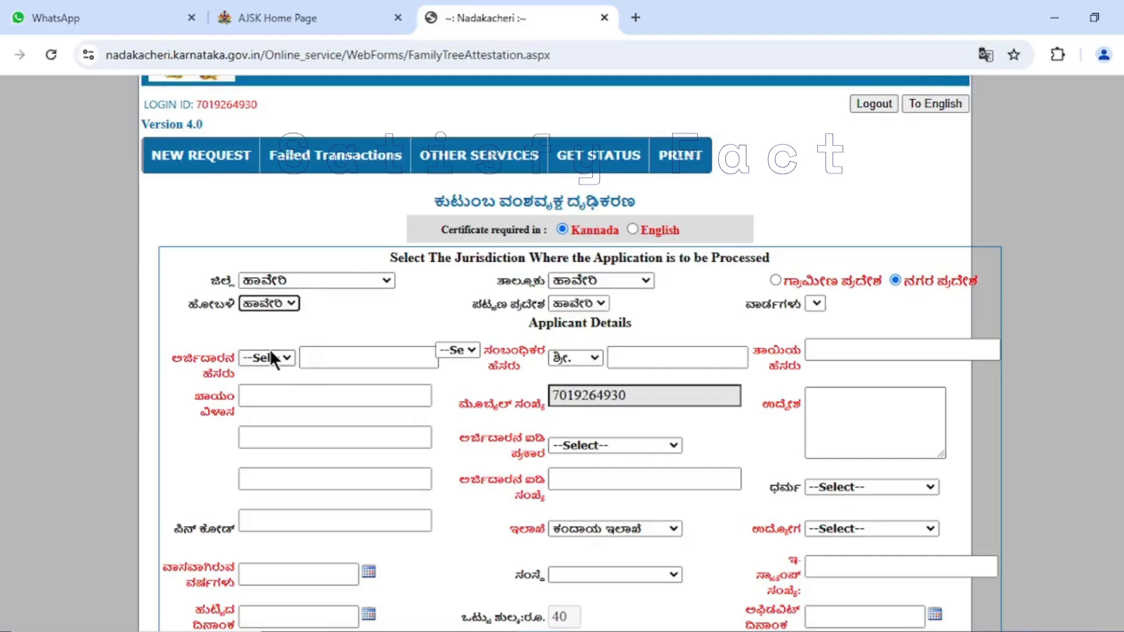
left_click(597, 303)
left_click(579, 321)
left_click(871, 304)
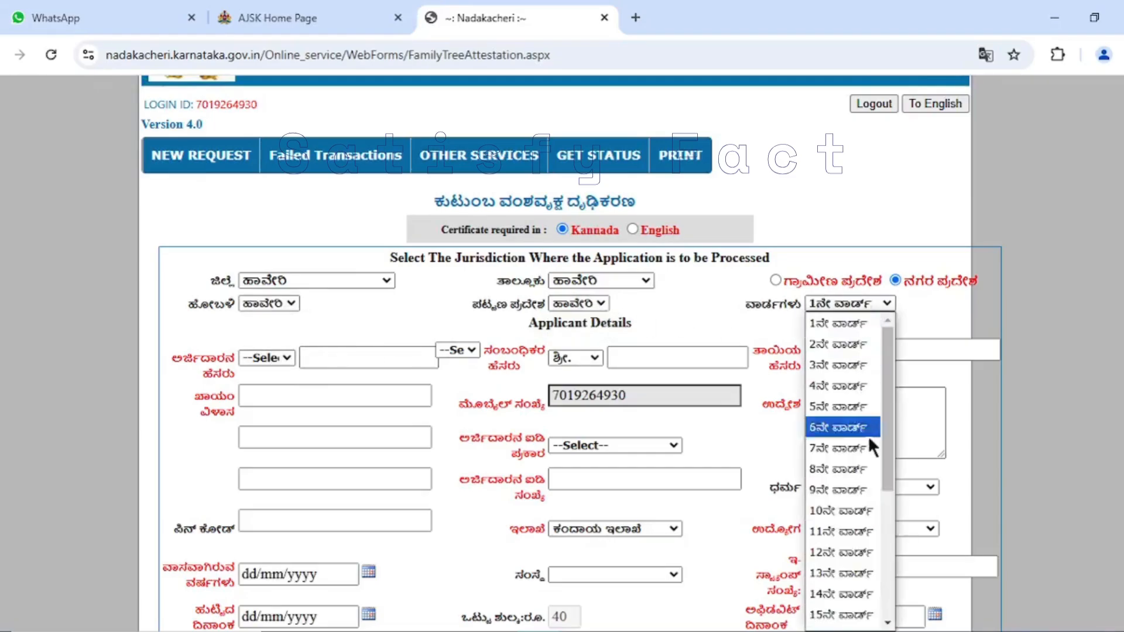
scroll(866, 472, "down", 4)
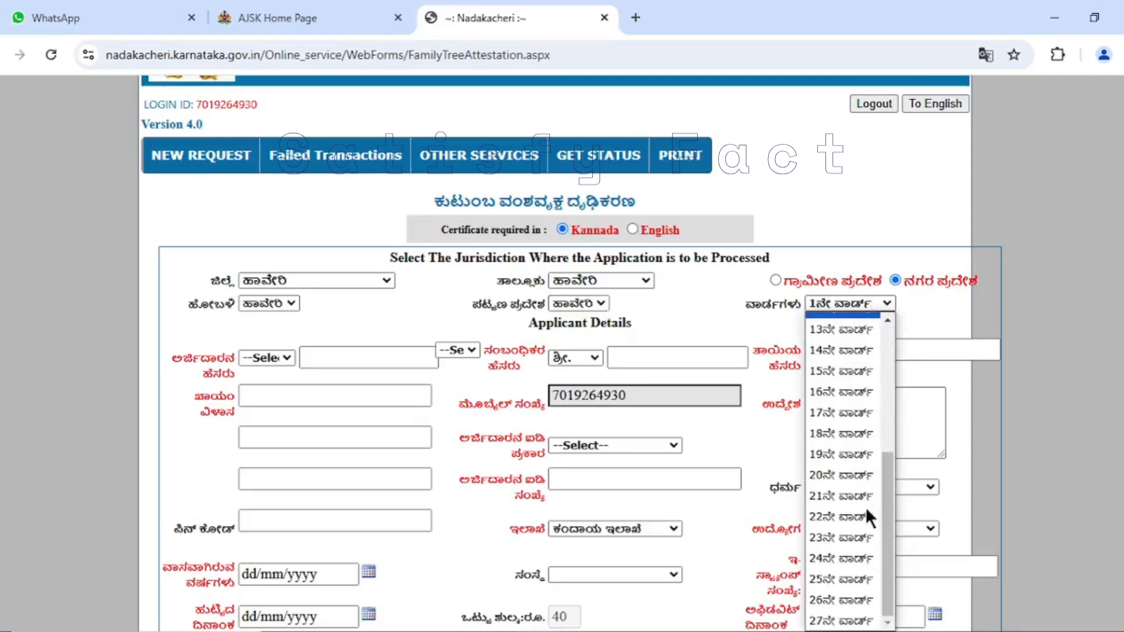
left_click(864, 505)
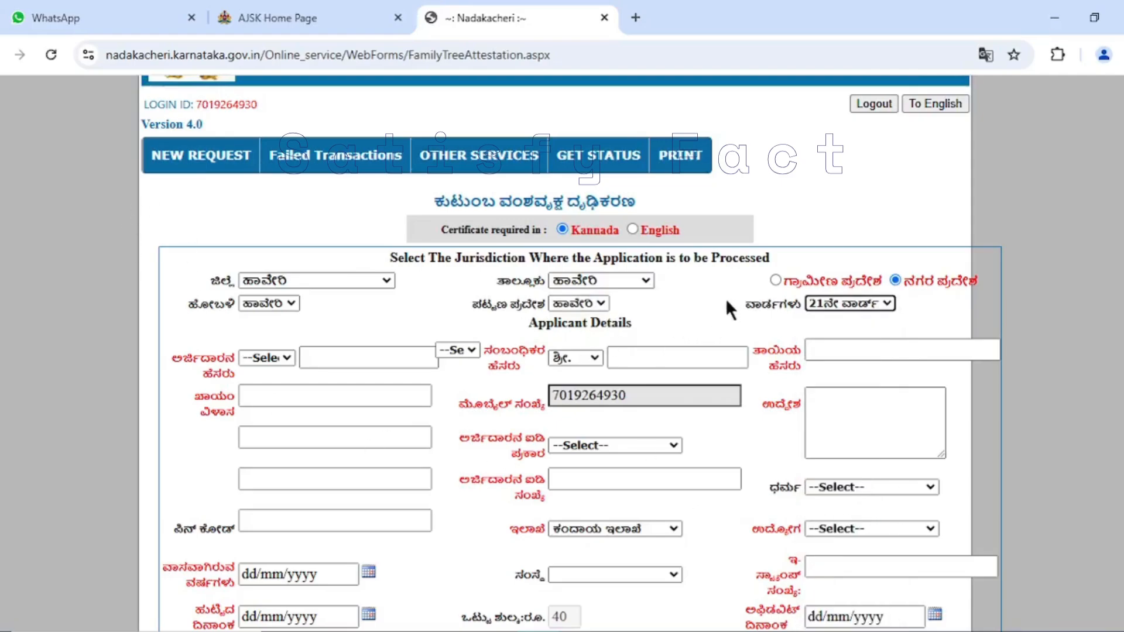
- Switch the jurisdiction to rural area (ಗ್ರಾಮೀಣ ಪ್ರದೇಶ) with hobli ಹಾವೇರಿ, and select ಕುರುಬಗೊಂಡ as village and sub-village
left_click(775, 279)
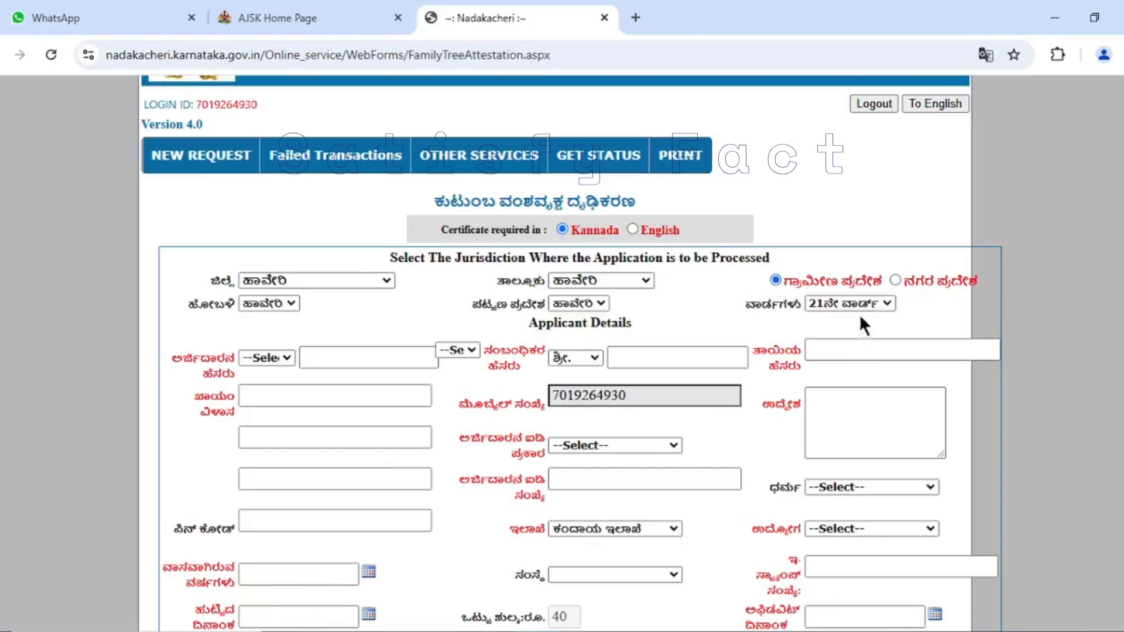
left_click(277, 312)
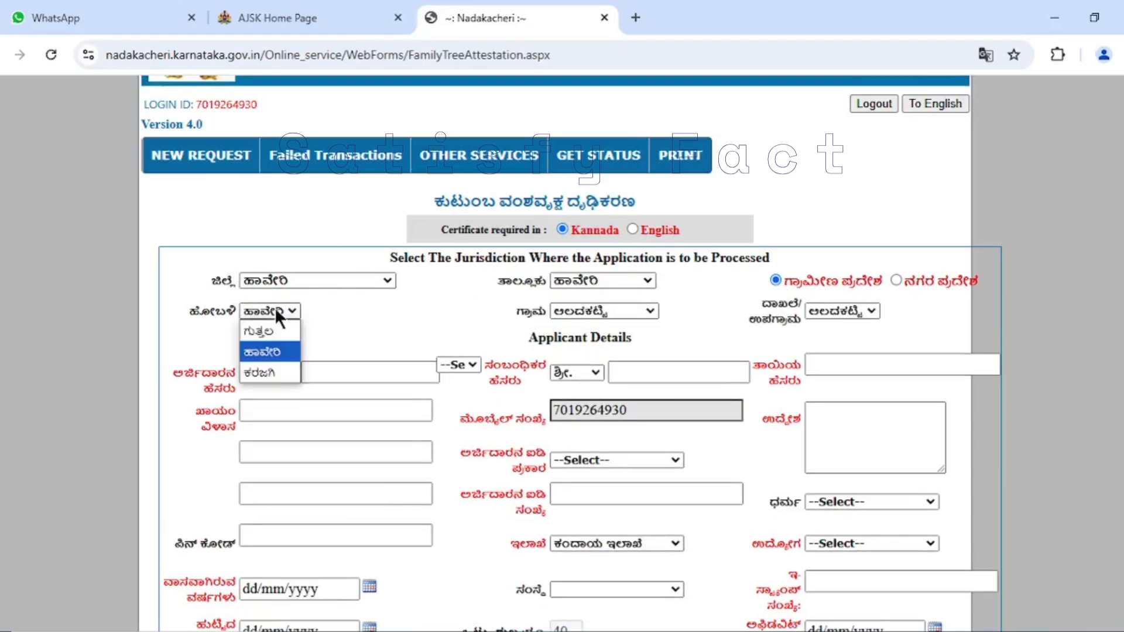
left_click(273, 352)
left_click(647, 310)
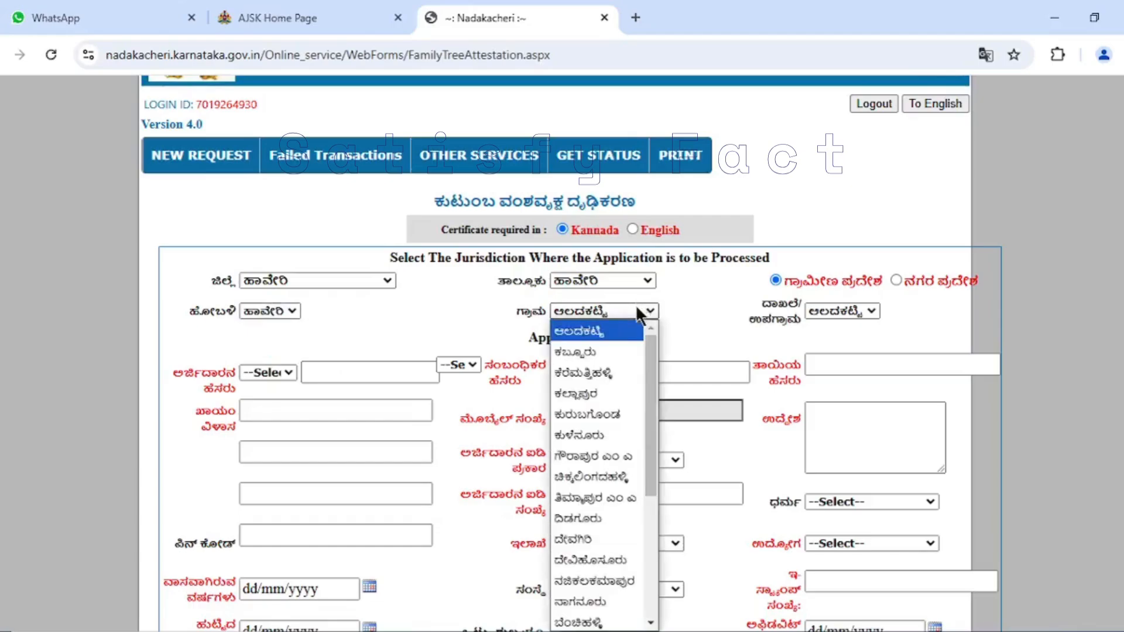
left_click(622, 416)
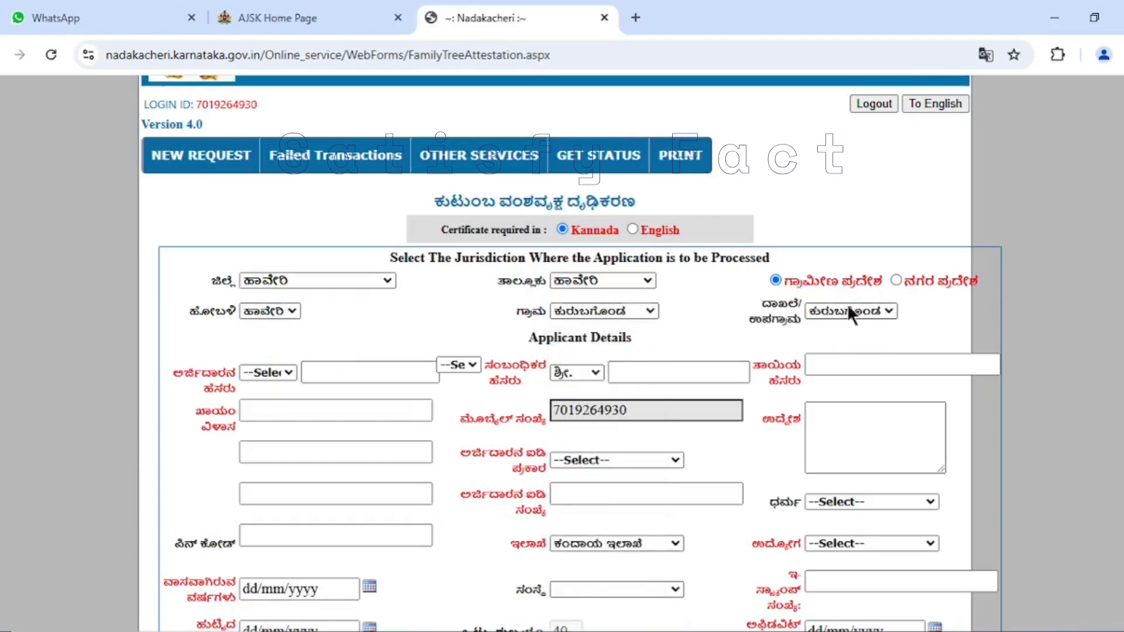
left_click(869, 313)
left_click(862, 328)
- Set the jurisdiction back to urban area (ನಗರ ಪ್ರದೇಶ) and select ward 9ನೇ ವಾರ್ಡ್
left_click(896, 281)
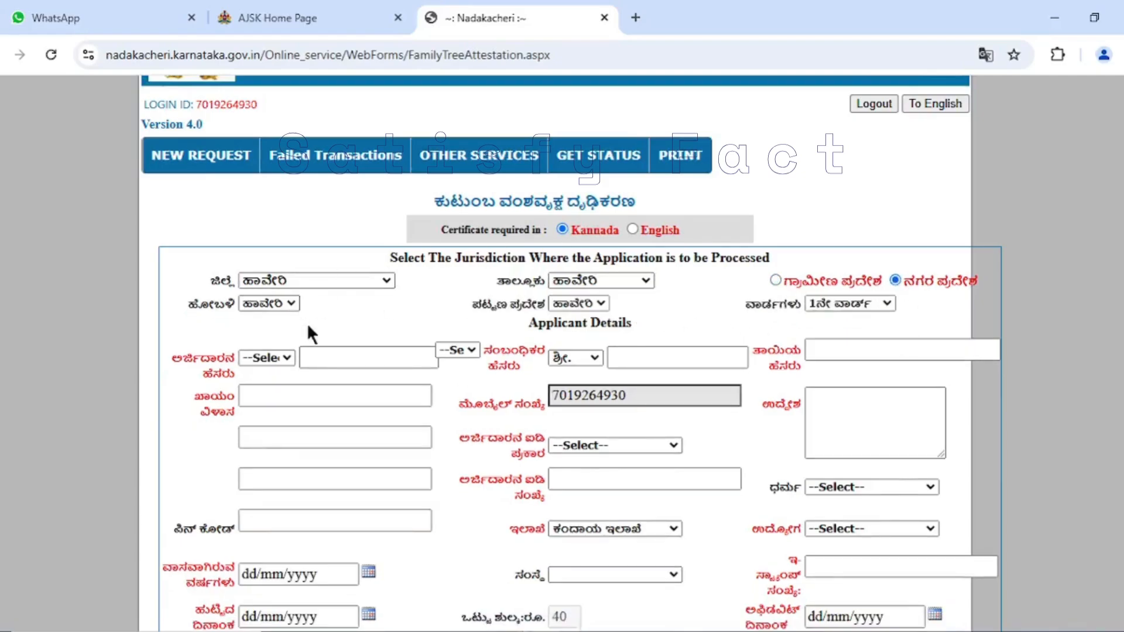
left_click(850, 303)
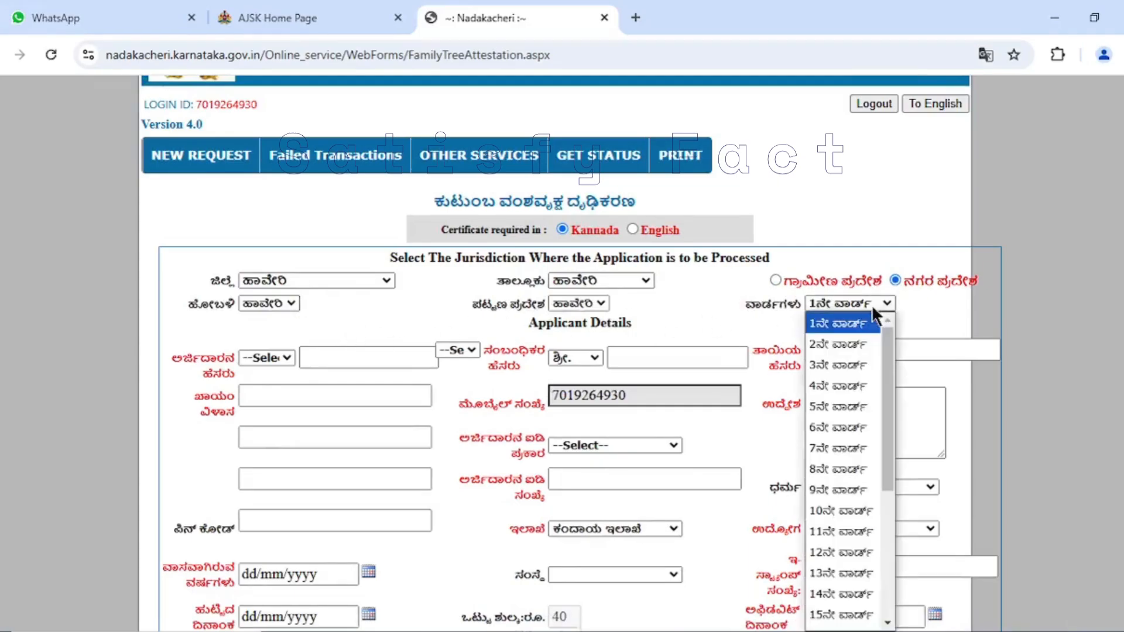
left_click(856, 495)
- Check the title options for the applicant's name and open the list of scan documents required for upload
left_click(269, 359)
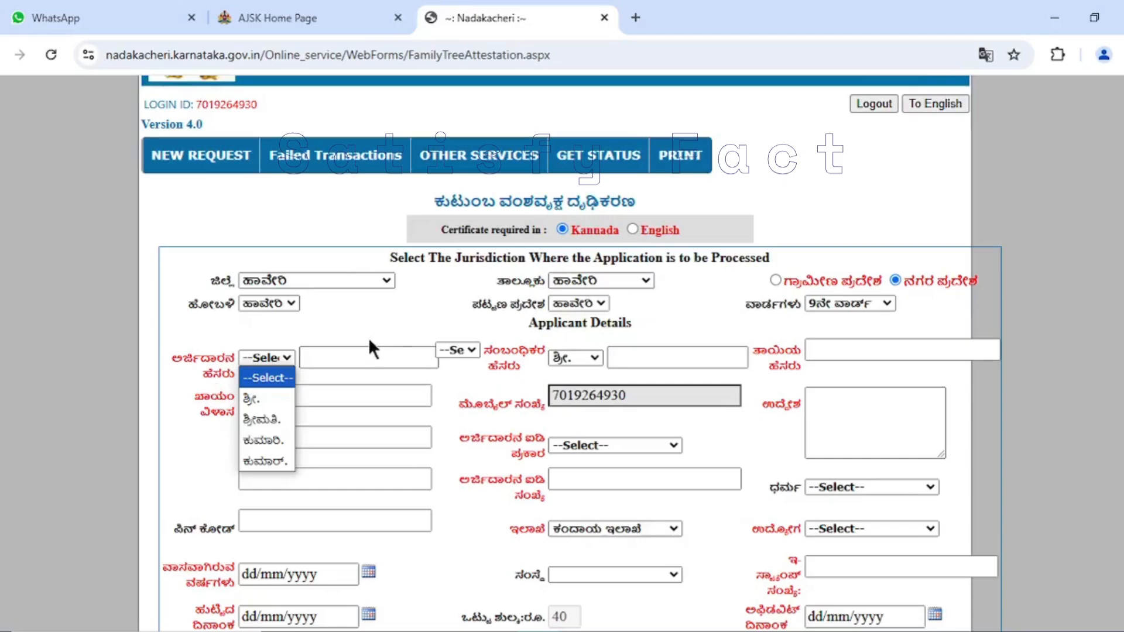
left_click(381, 314)
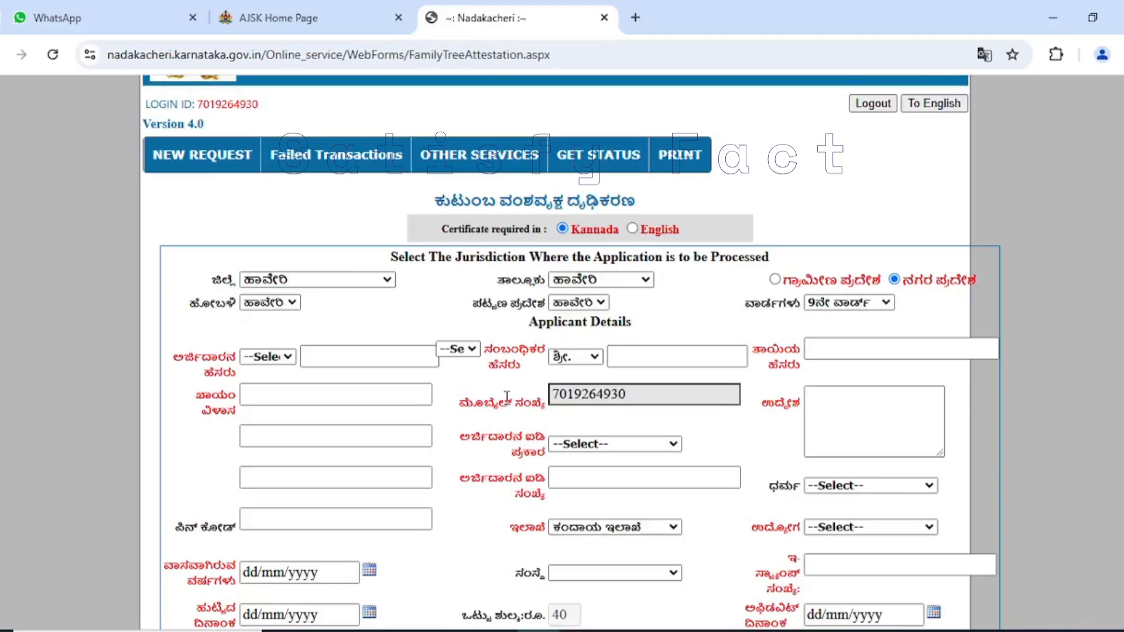
scroll(512, 437, "down", 8)
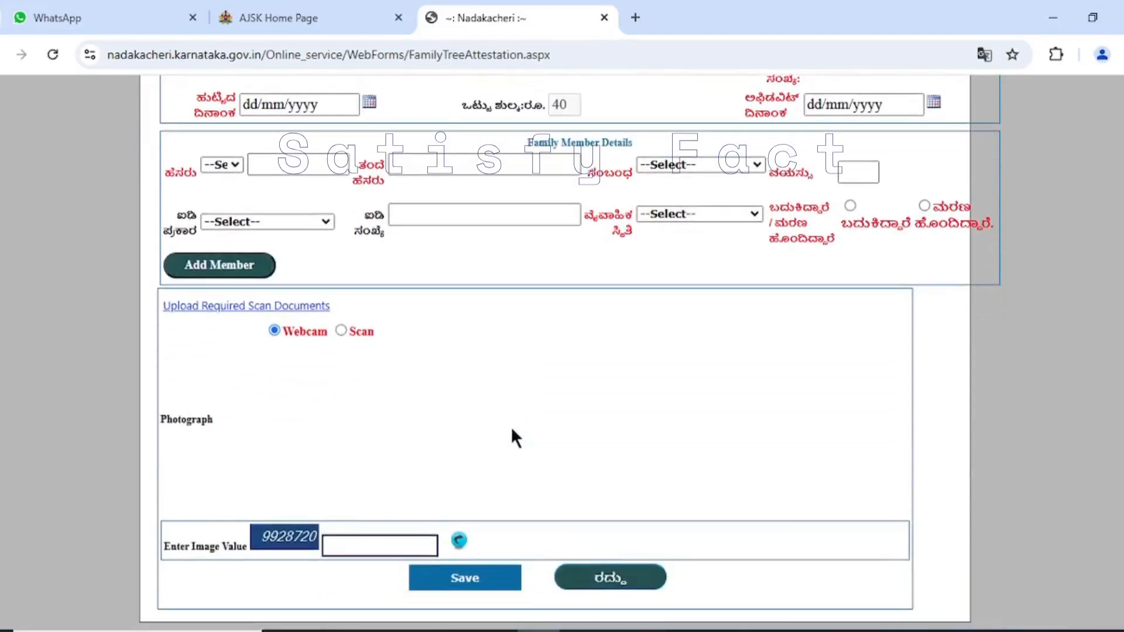
left_click(324, 308)
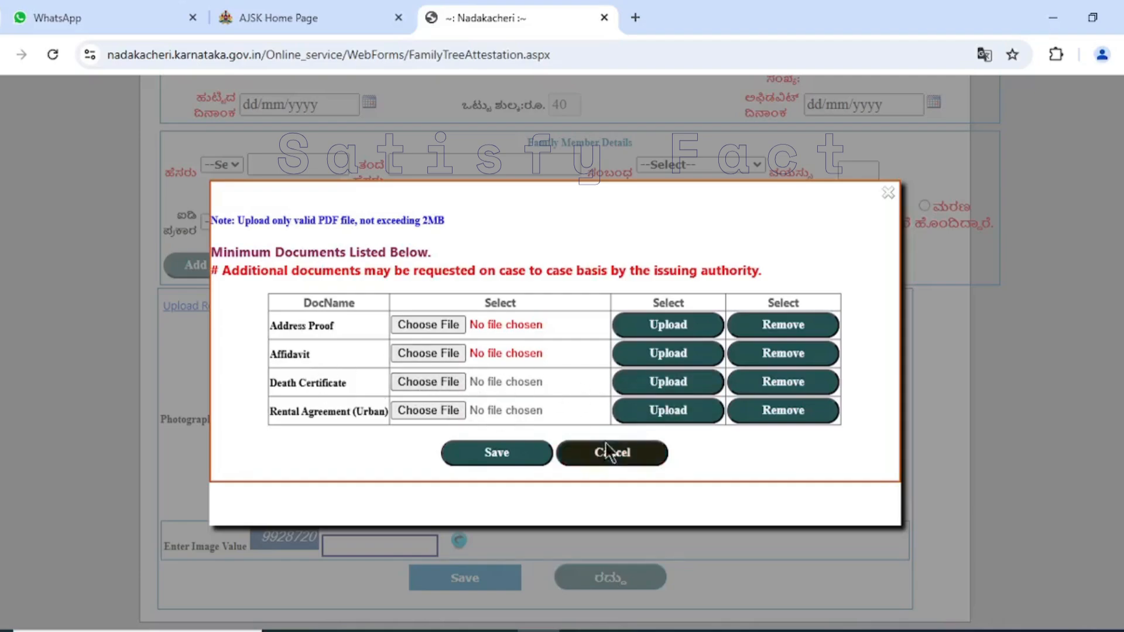
- Close the required scan documents list without uploading any file and return to the applicant details
left_click(624, 457)
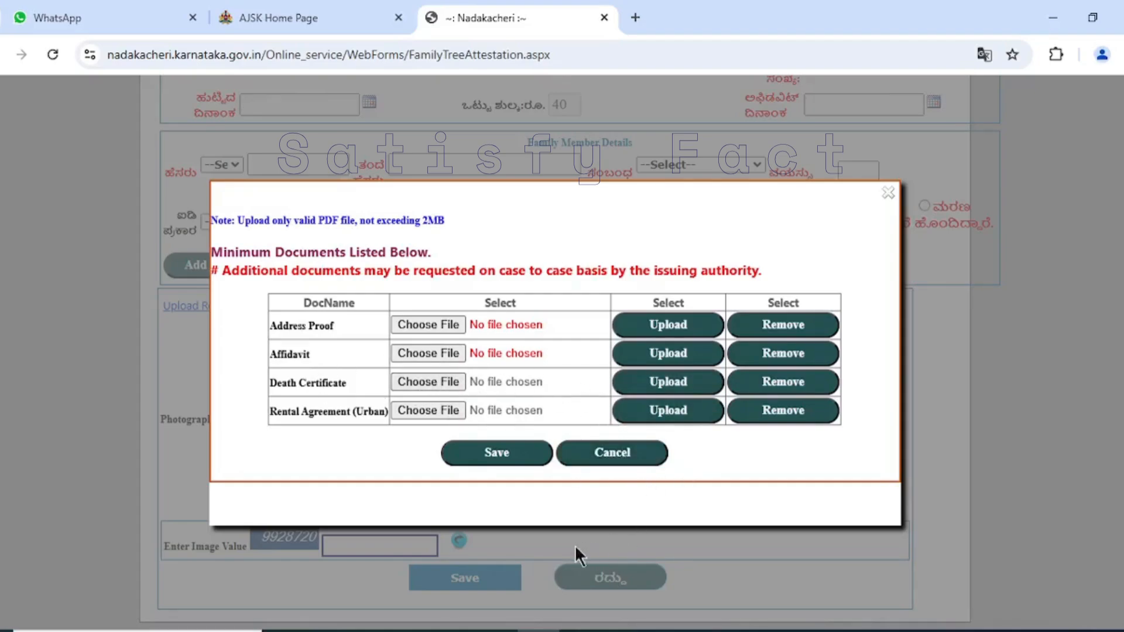
left_click(571, 462)
scroll(595, 295, "up", 5)
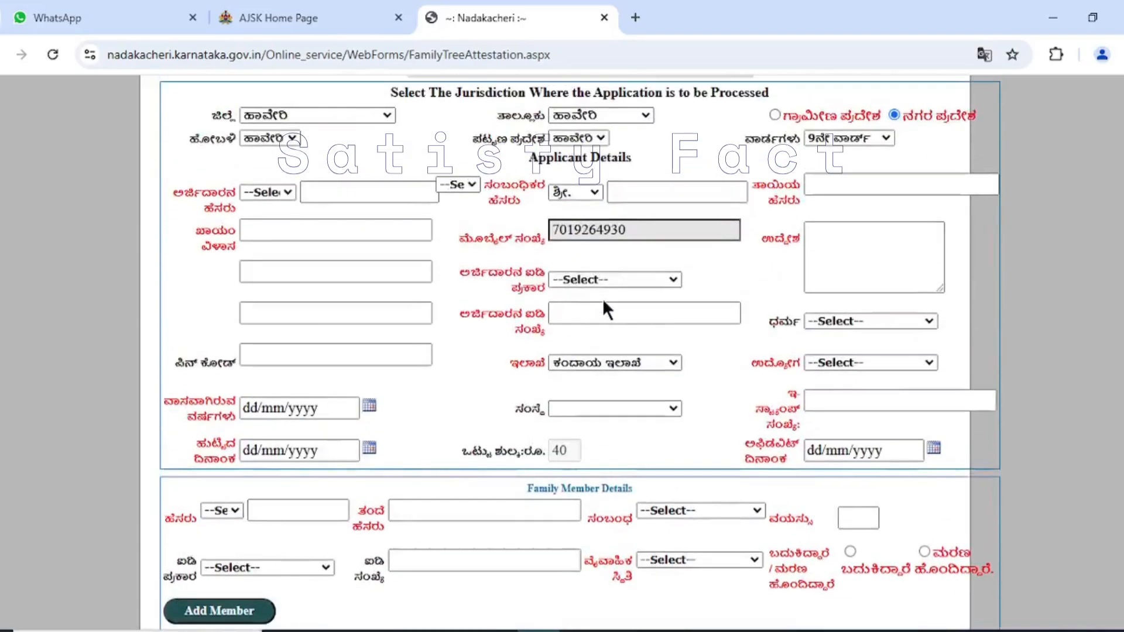
scroll(602, 299, "up", 3)
scroll(594, 298, "down", 2)
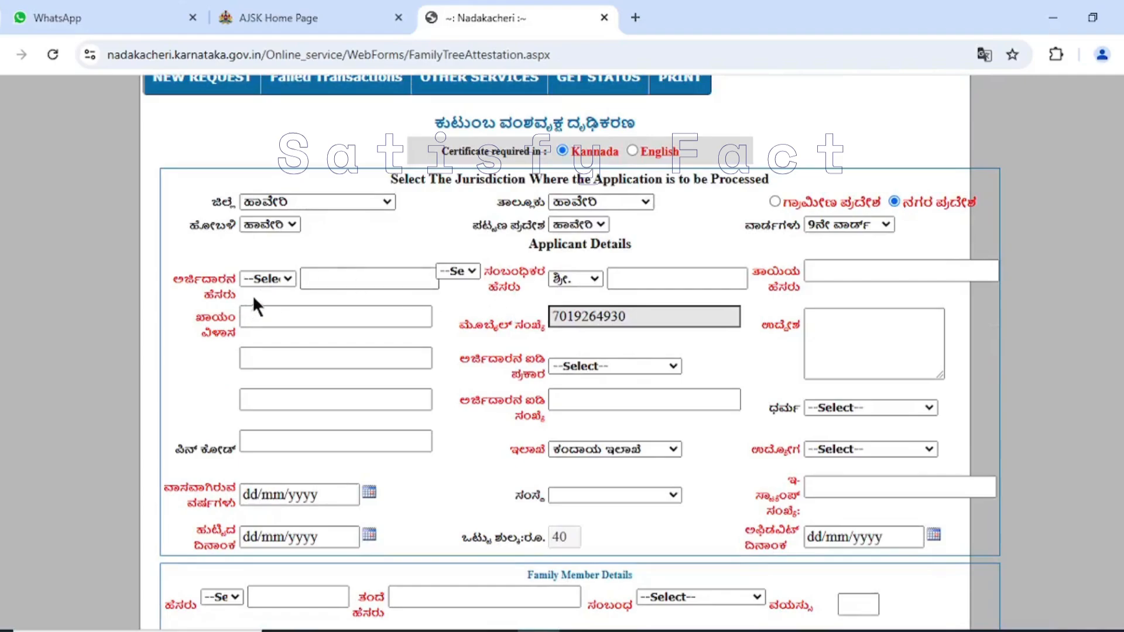
- Set the title of the applicant's name to ಶ್ರೀ. and check the other title options
left_click(275, 279)
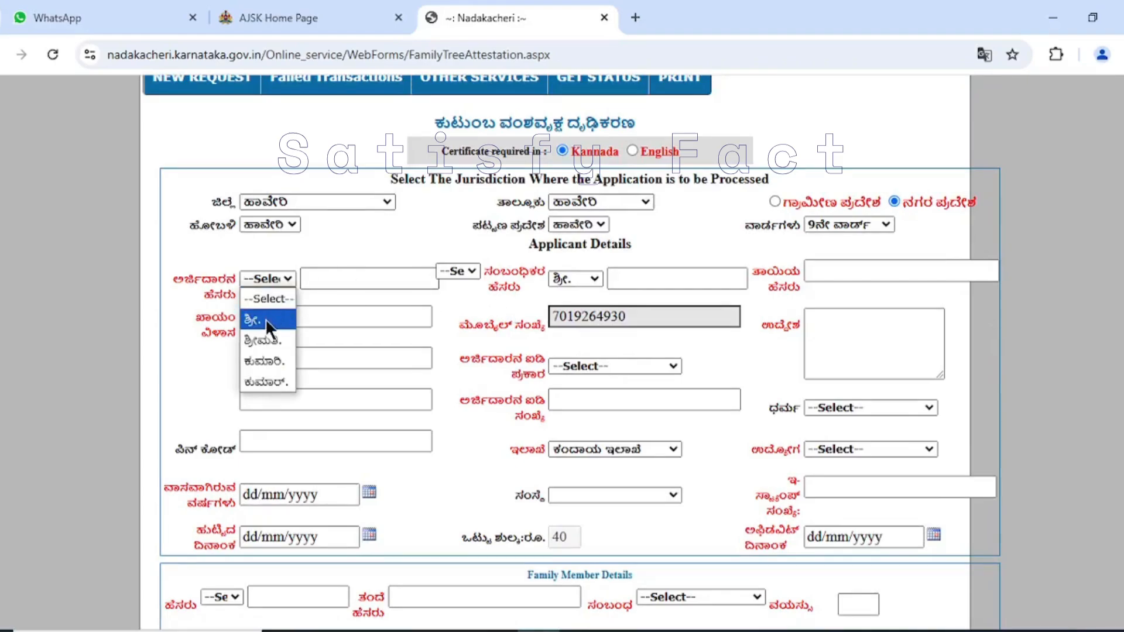
left_click(265, 319)
left_click(279, 275)
left_click(283, 276)
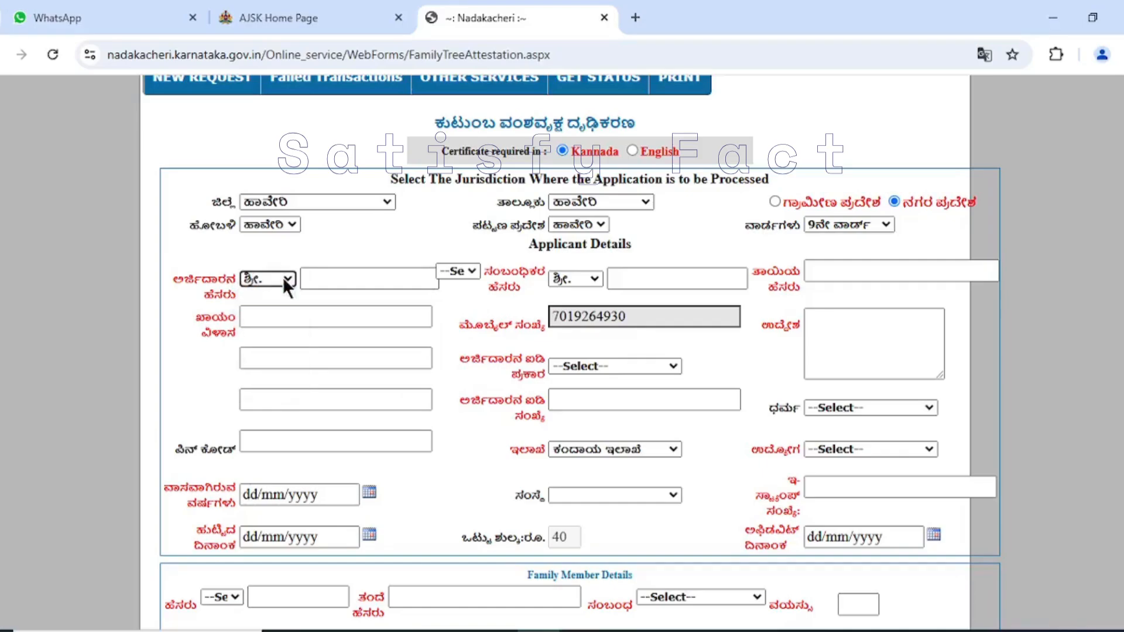
left_click(283, 280)
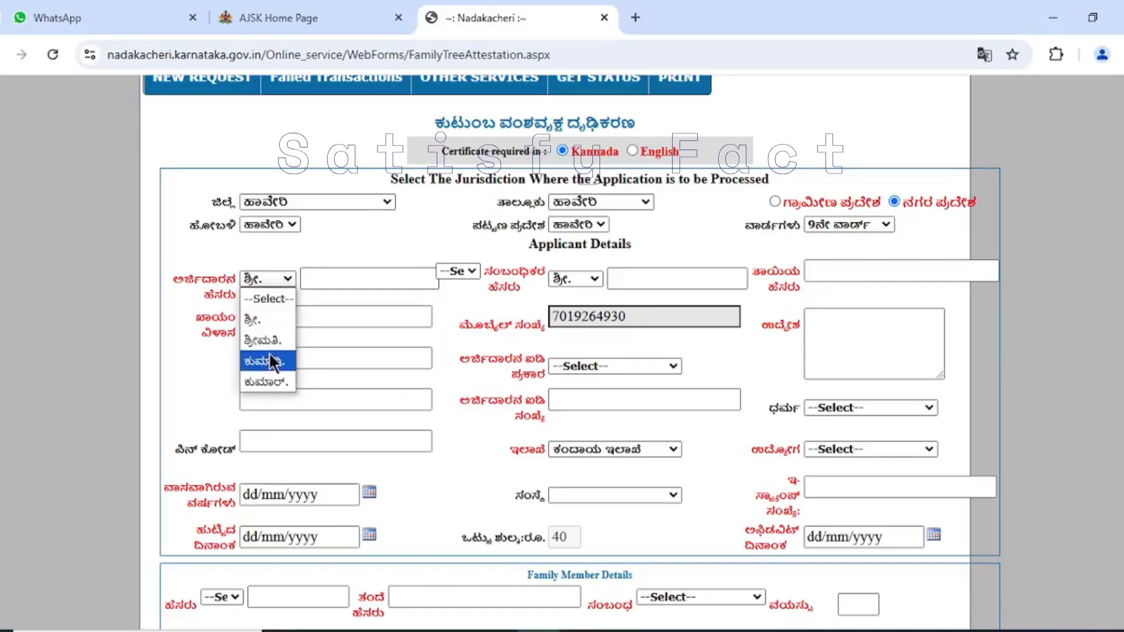
left_click(337, 304)
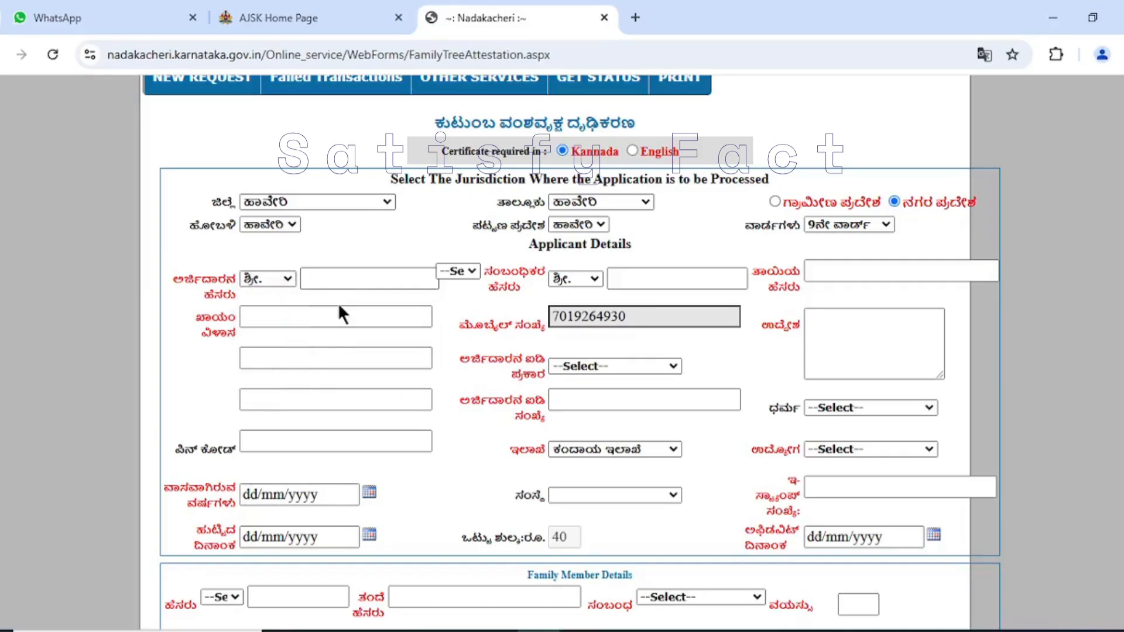
- Change the applicant's title to ಶ್ರೀಮತಿ. and select ಕೋಂ as the relation to the relative
left_click(283, 276)
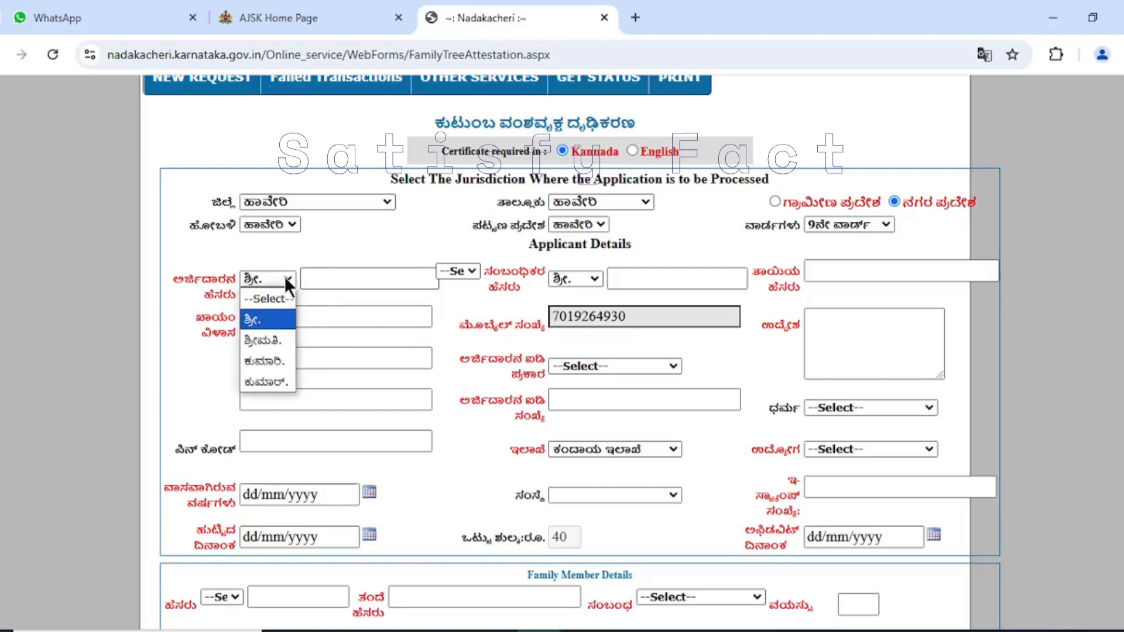
left_click(276, 338)
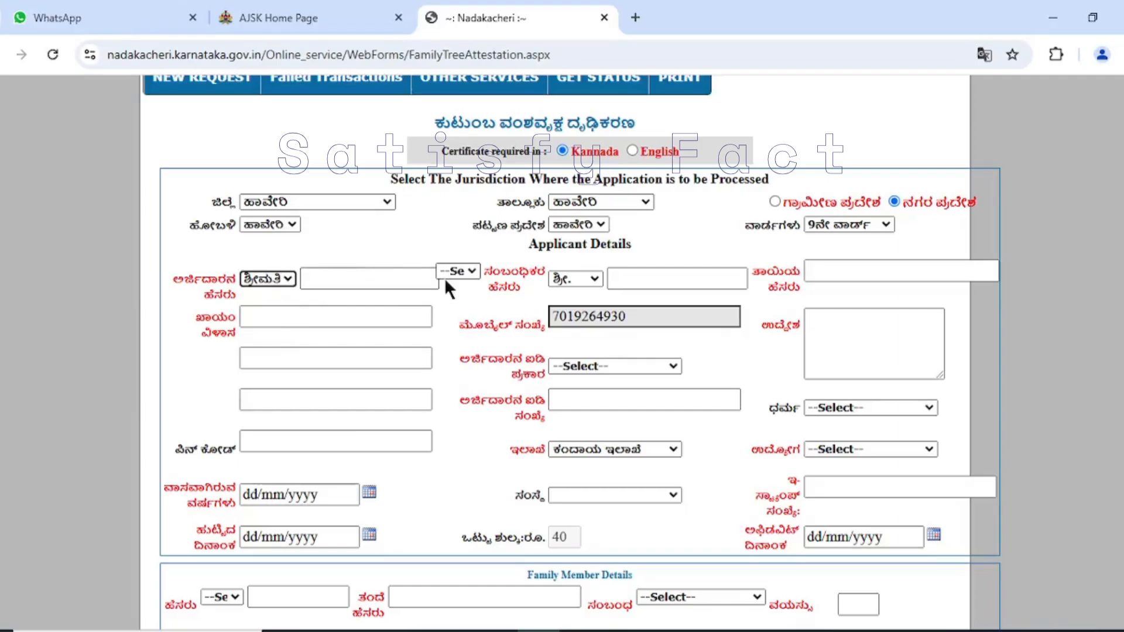
left_click(467, 267)
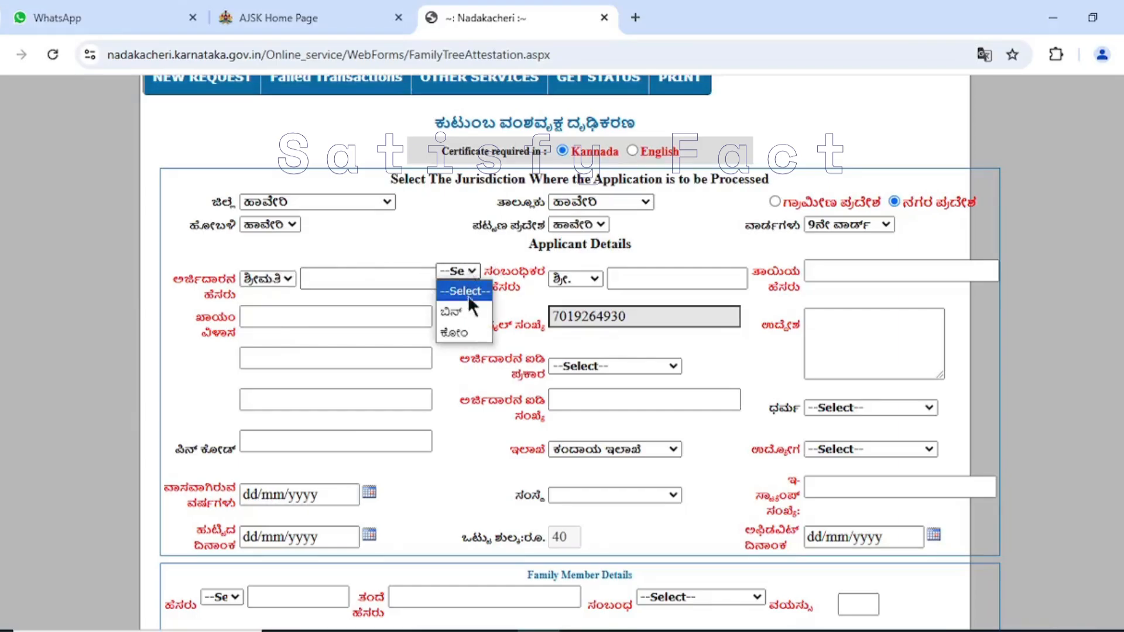
left_click(470, 330)
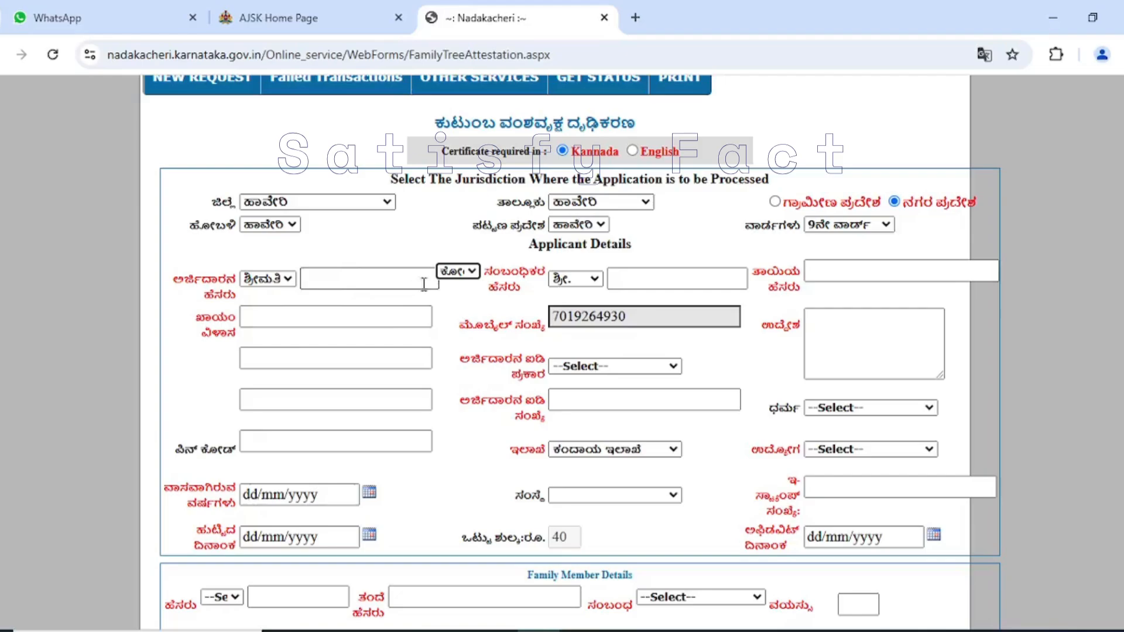
- Set the applicant's title to ಶ್ರೀ. and the relation to the relative to ಬಿನ್
left_click(286, 278)
left_click(273, 319)
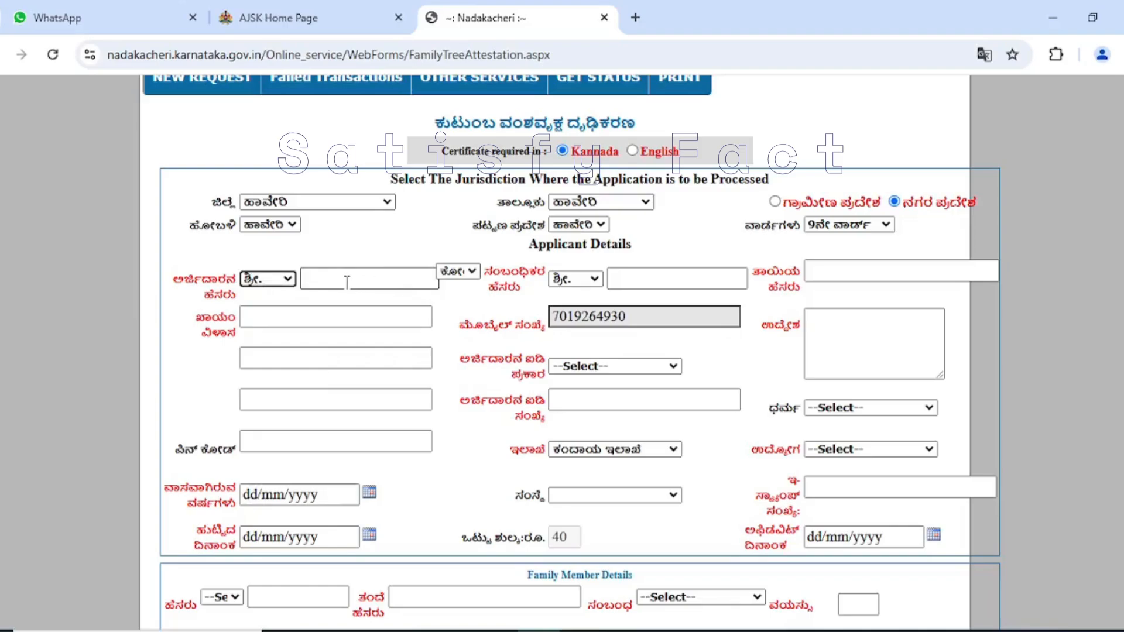
left_click(472, 270)
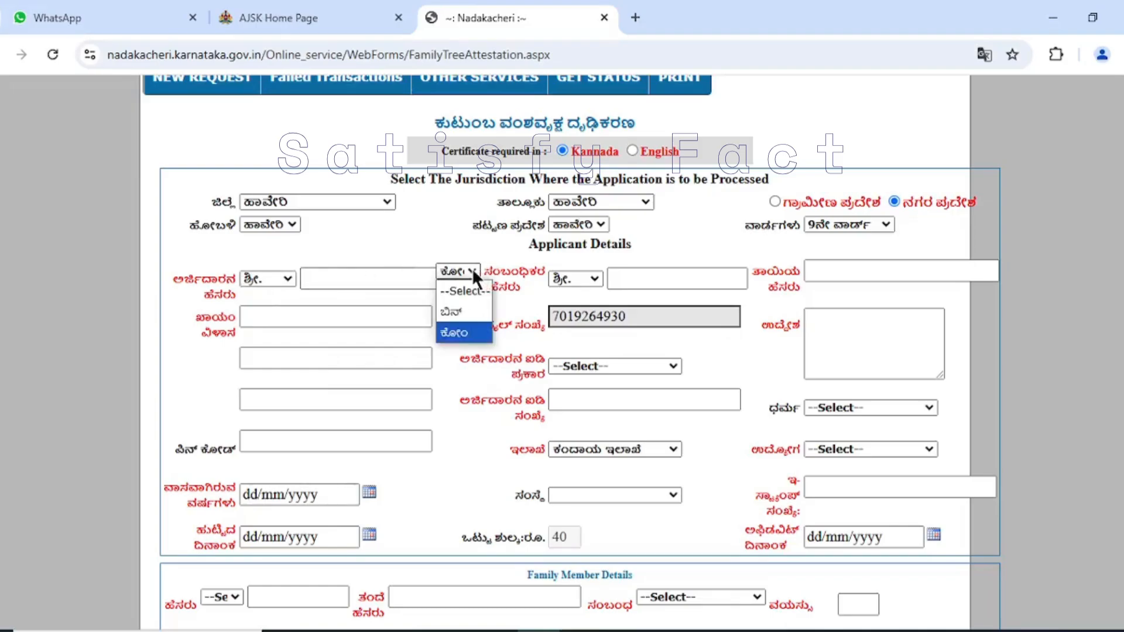
left_click(469, 309)
- Examine the relative's name, mother's name, permanent address and PIN code fields of the applicant details
left_click(663, 279)
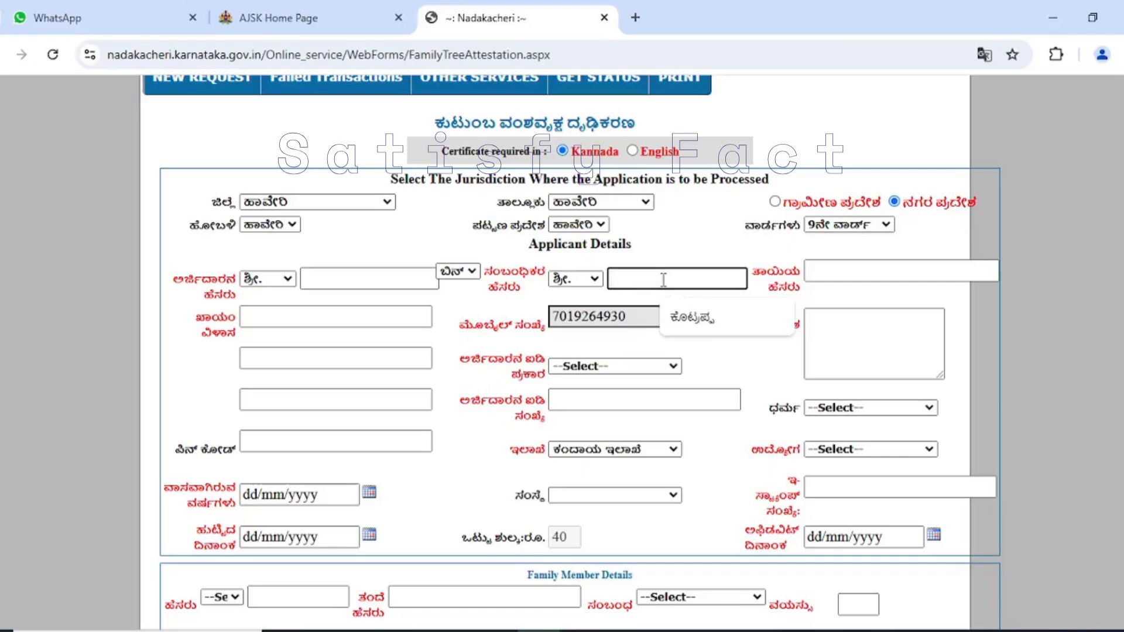
left_click(843, 270)
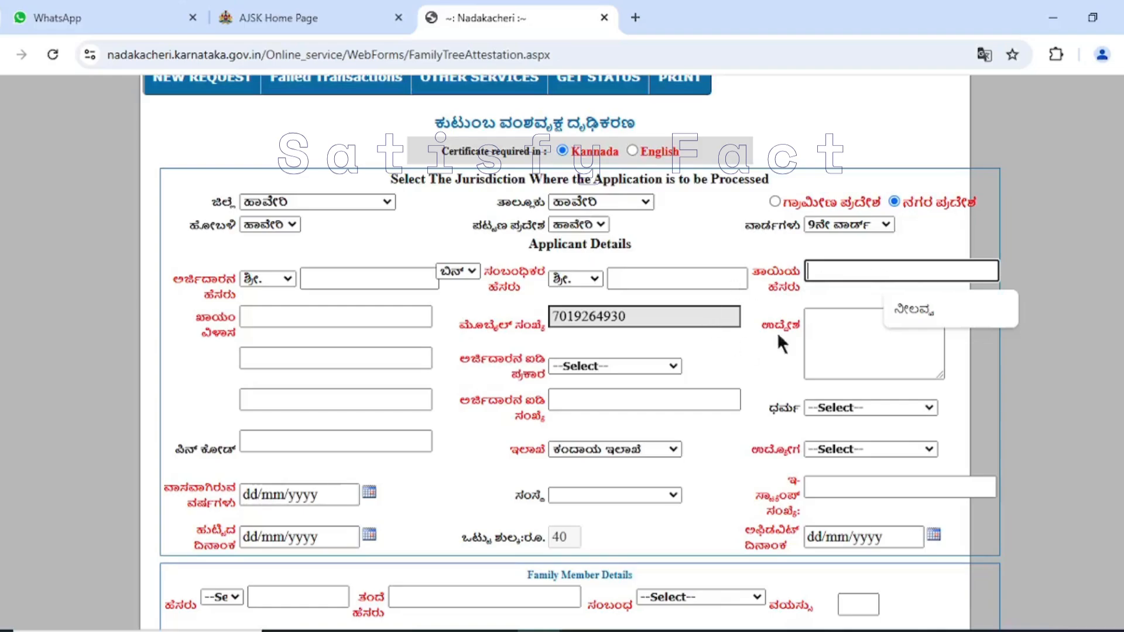
left_click(753, 321)
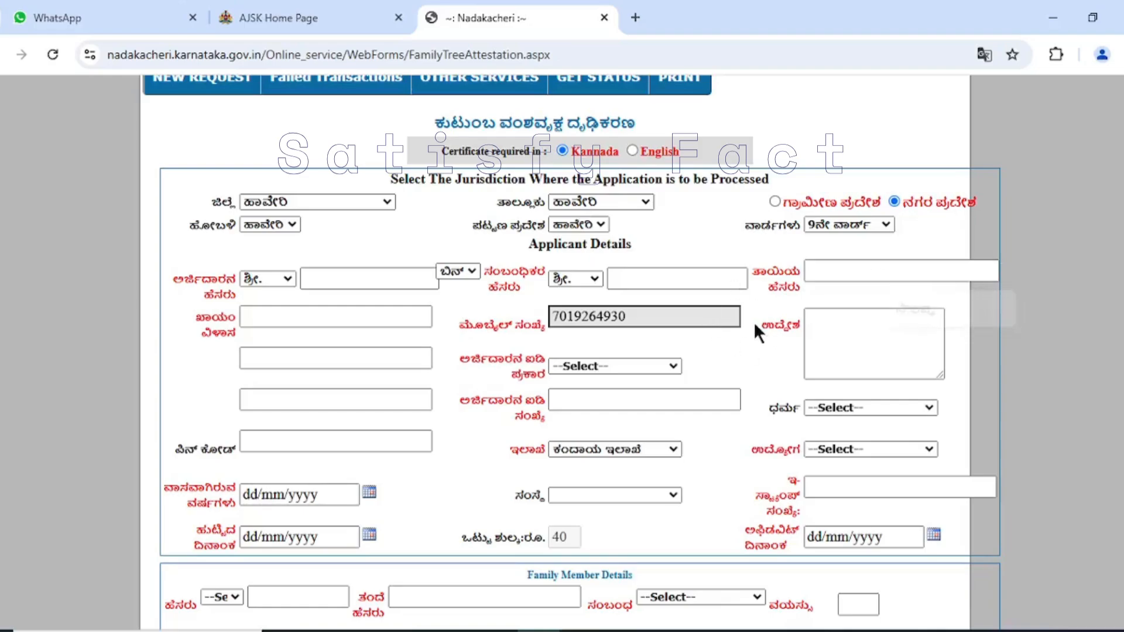
left_click(276, 322)
left_click(221, 354)
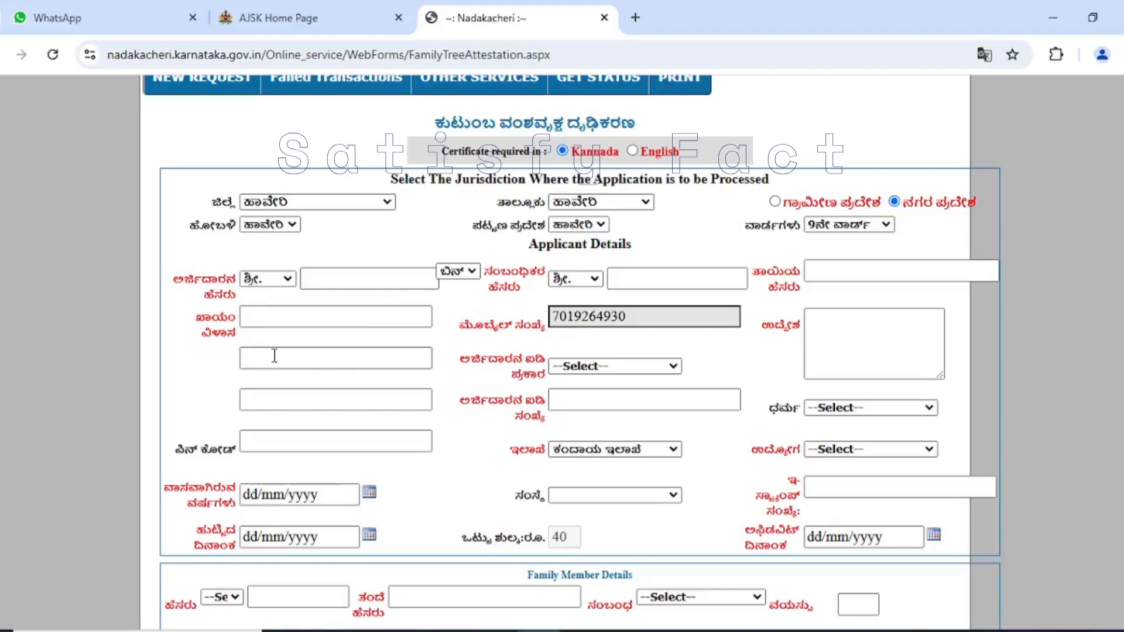
left_click(278, 441)
left_click(477, 413)
- Review the applicant ID types, select 19. ಭಾವಚಿತ್ರವಿರುವ ಆಧಾರ ಕಾರ್ಡ್., and check the ID number field without filling it in
left_click(654, 364)
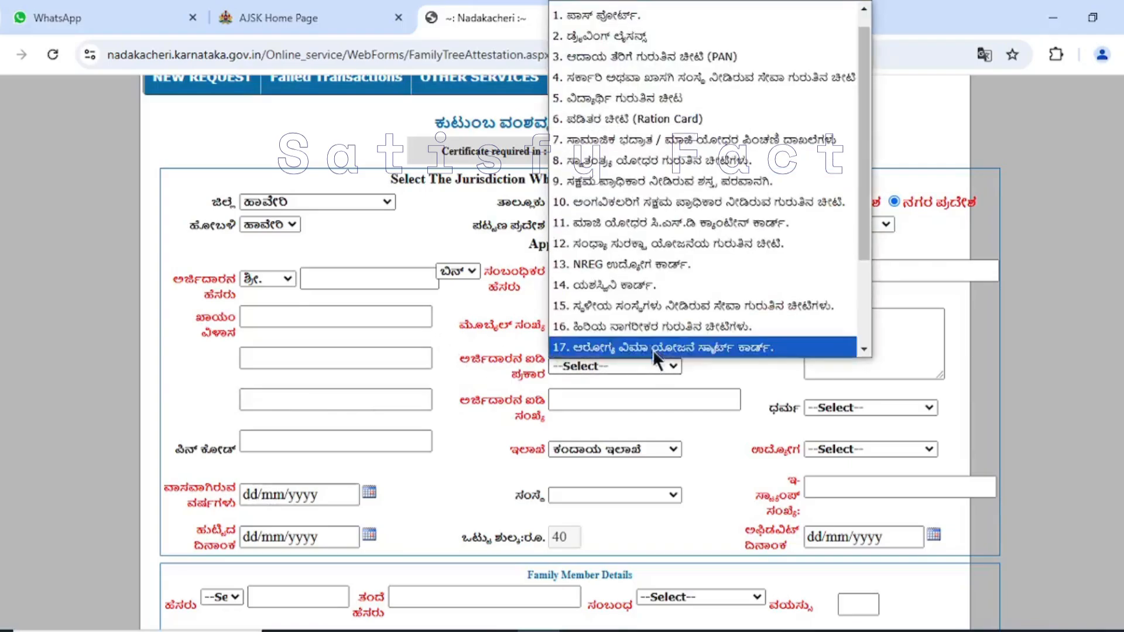
scroll(670, 191, "down", 2)
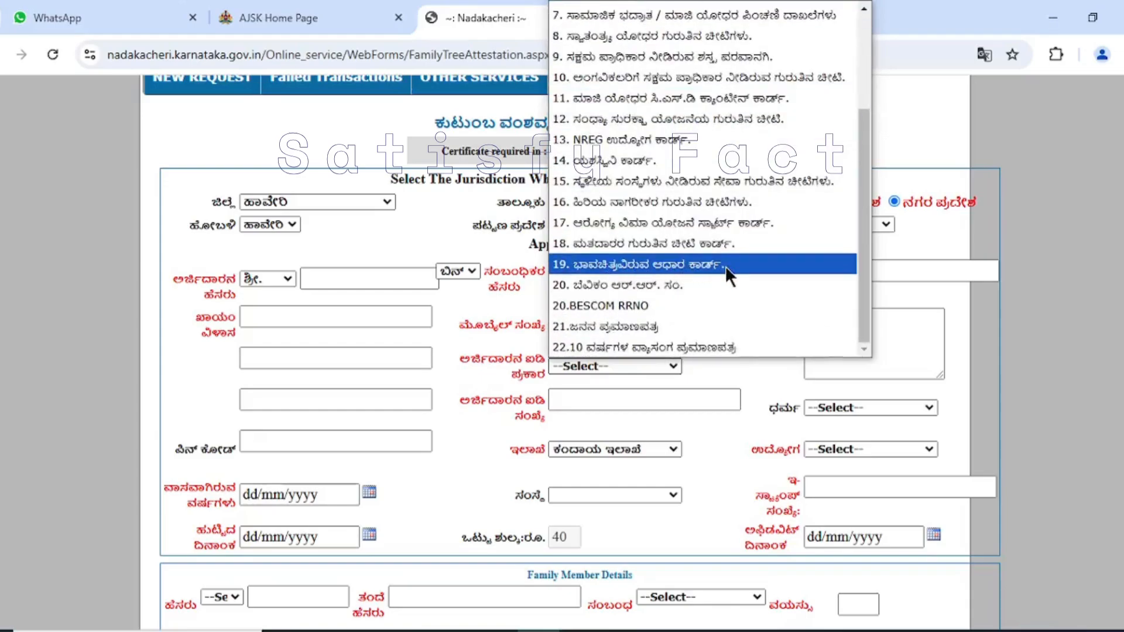
scroll(718, 247, "up", 3)
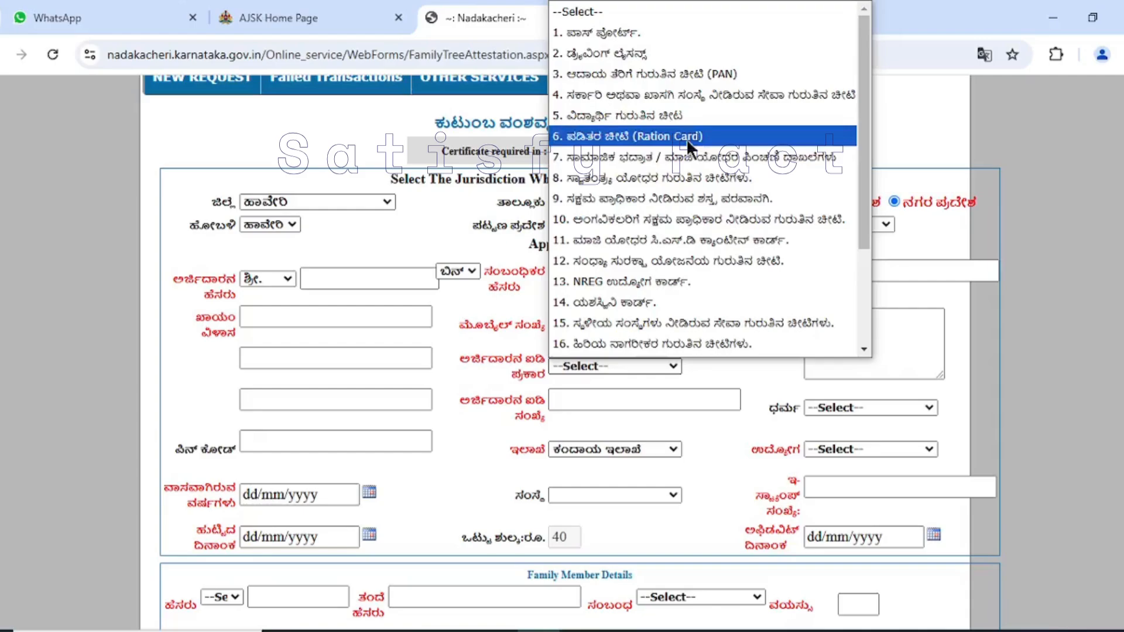
scroll(656, 337, "down", 1)
left_click(478, 451)
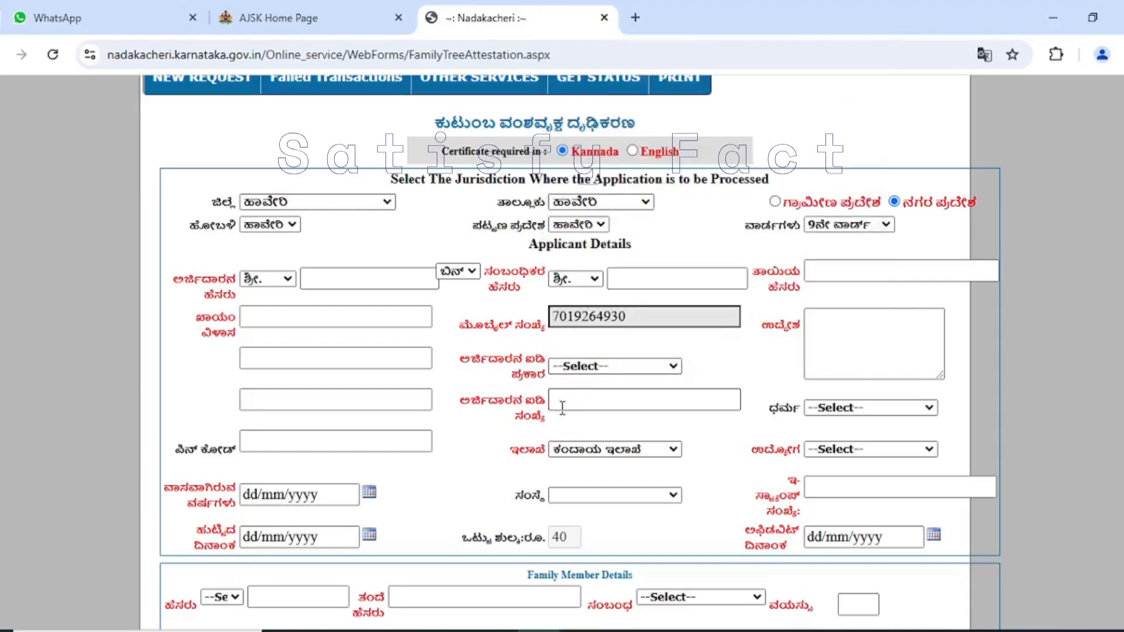
left_click(594, 367)
scroll(627, 319, "down", 2)
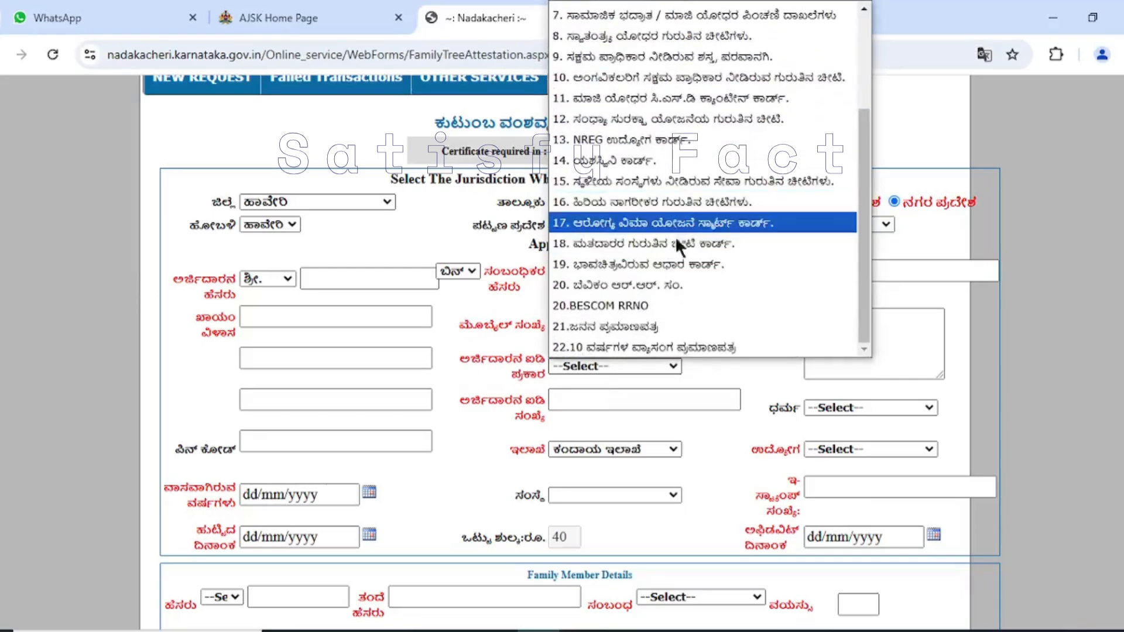
left_click(673, 265)
left_click(645, 400)
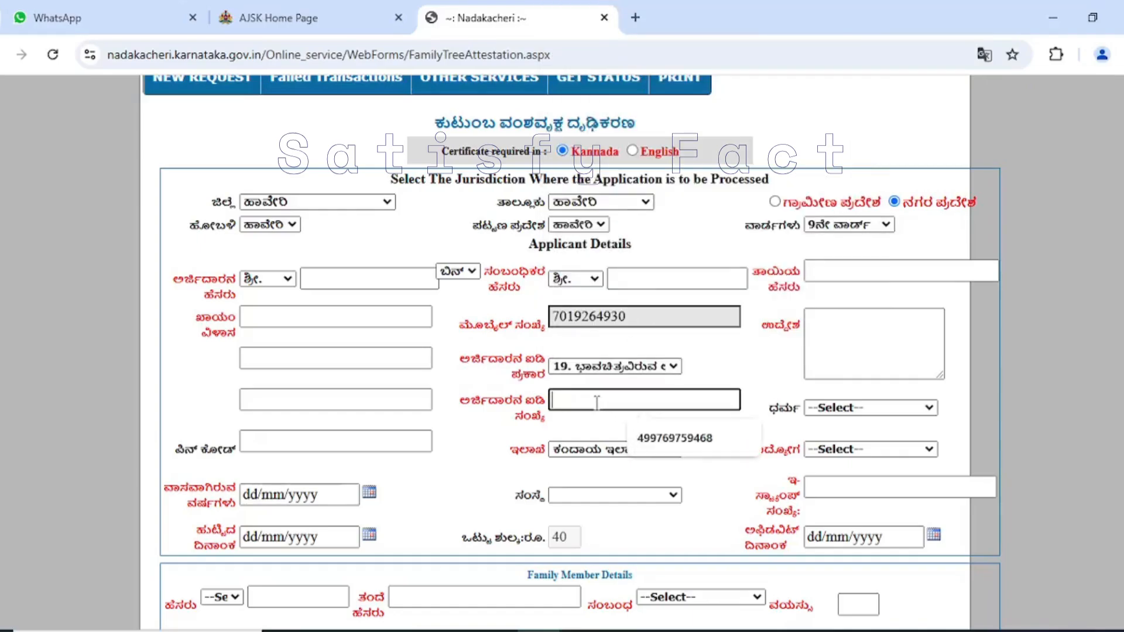
left_click(480, 432)
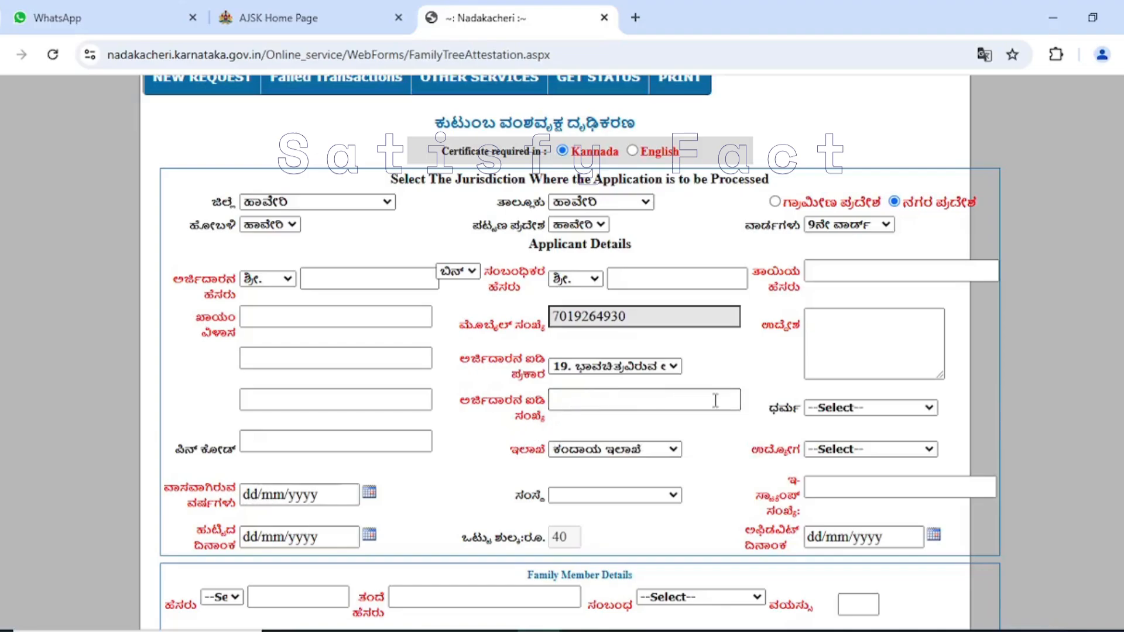
- Examine the purpose field and the available religion and occupation options in the applicant details
scroll(278, 418, "down", 1)
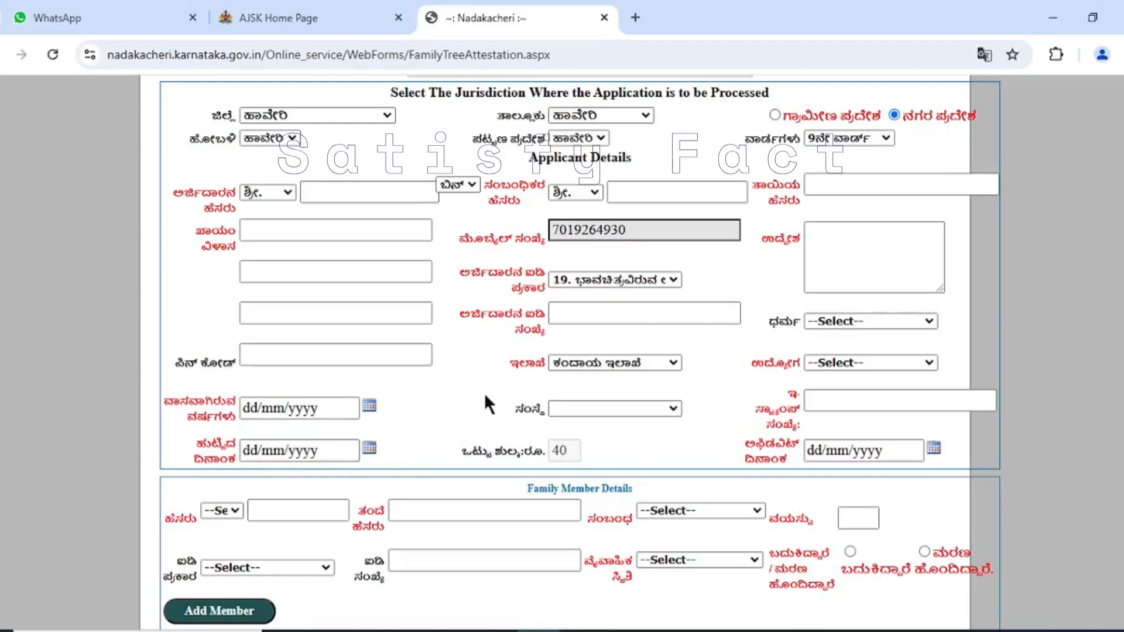
left_click(842, 239)
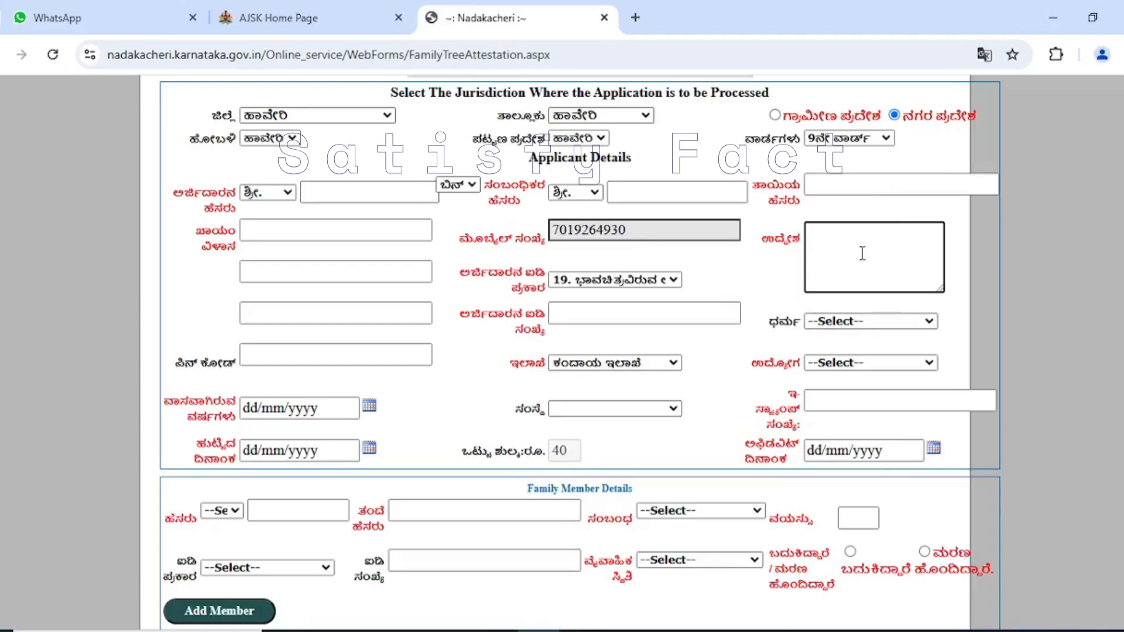
left_click(876, 322)
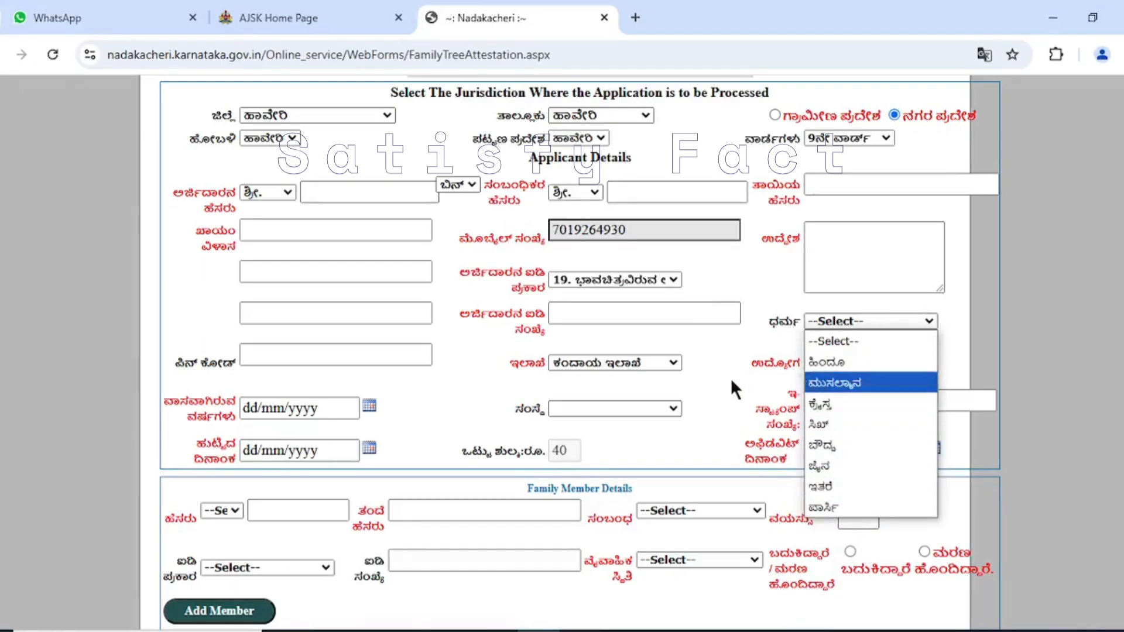
left_click(861, 327)
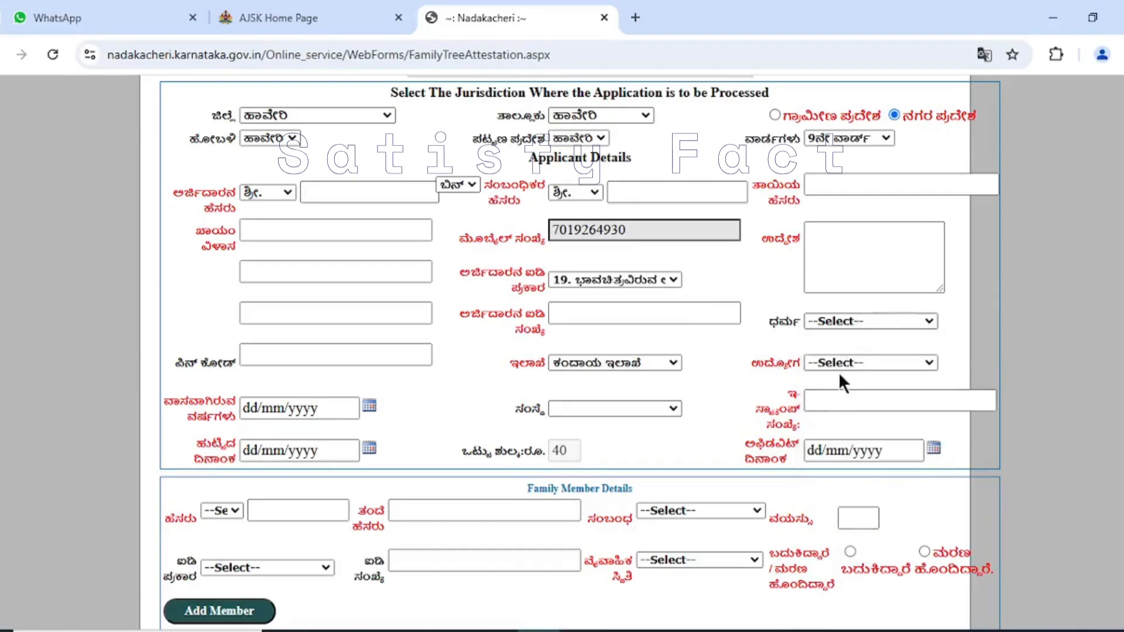
left_click(870, 359)
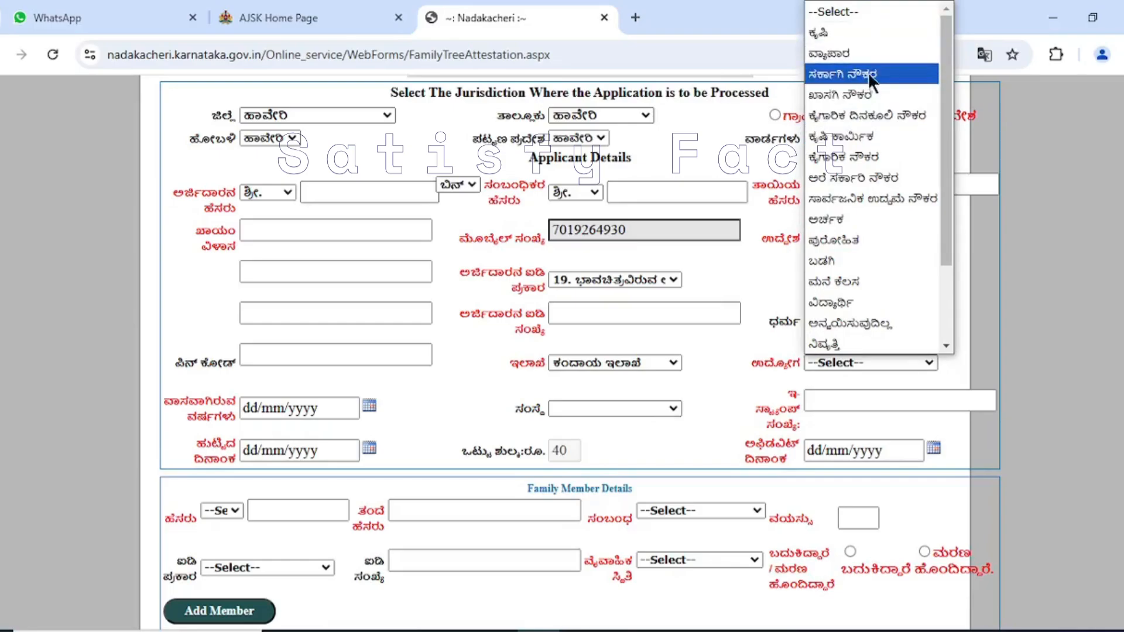
scroll(852, 264, "down", 2)
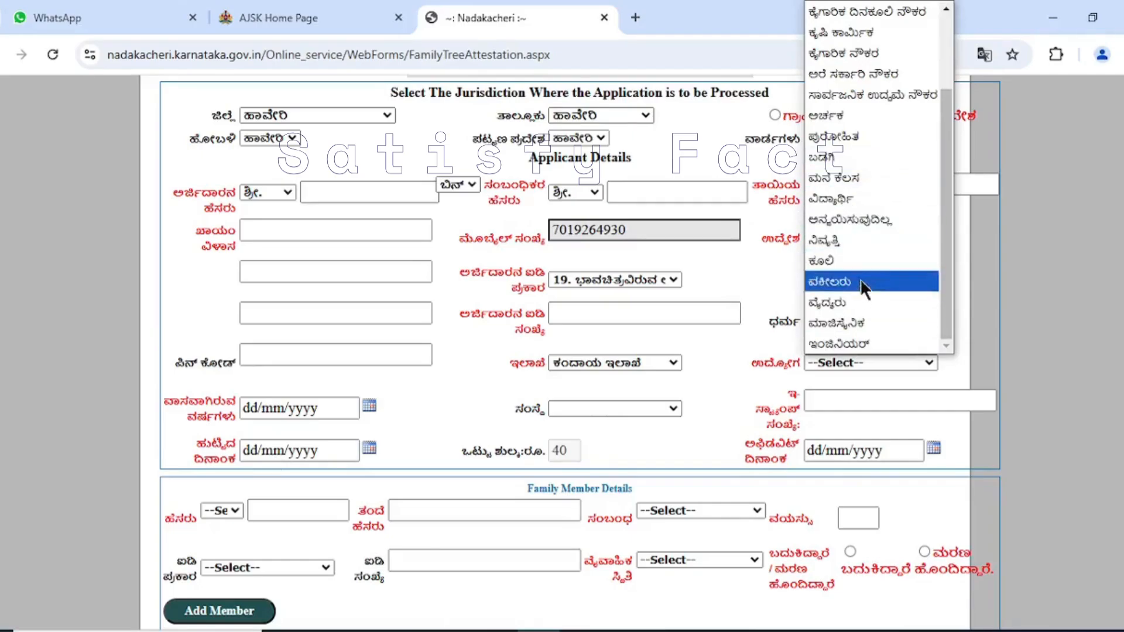
left_click(752, 359)
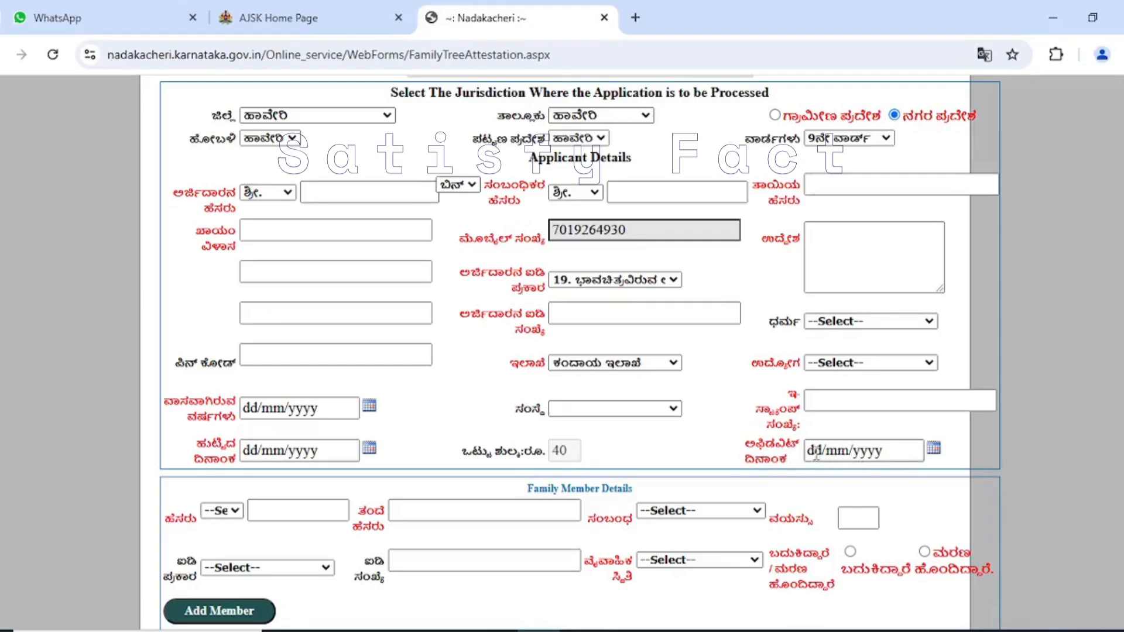
- Set the first family member's title to ಶ್ರೀ. and enter the member's full name
scroll(561, 416, "down", 3)
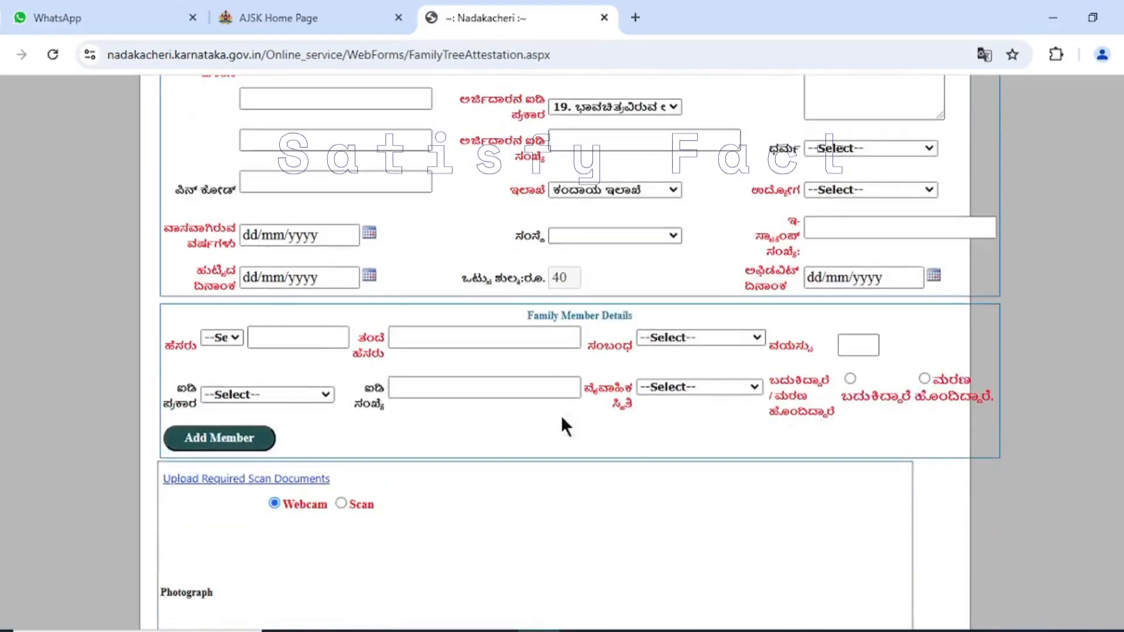
scroll(429, 354, "down", 3)
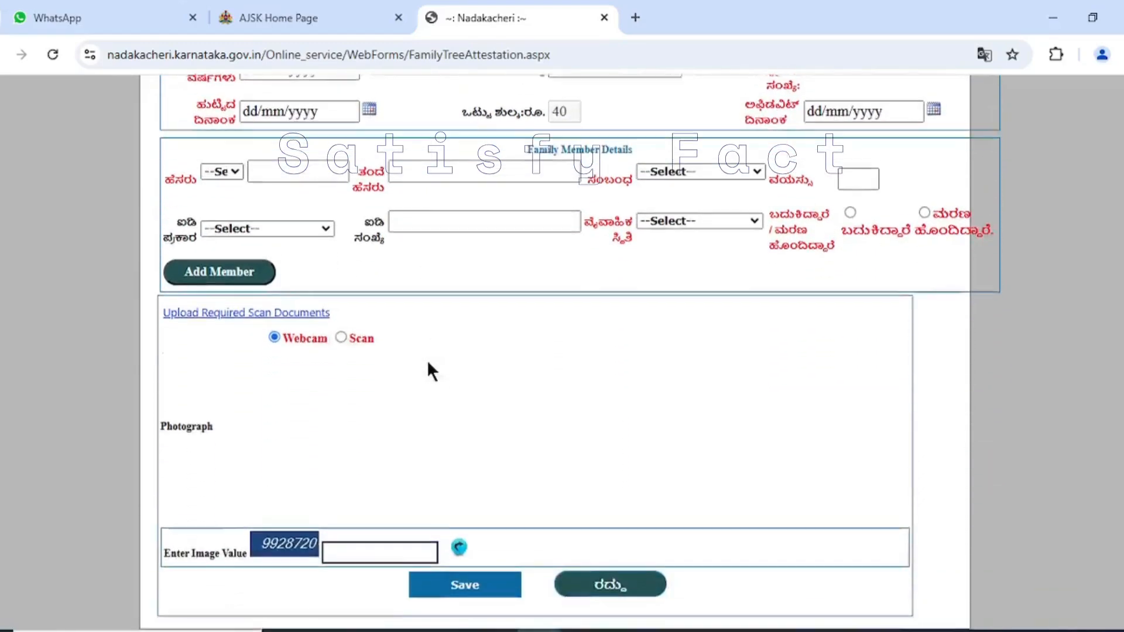
scroll(464, 341, "up", 6)
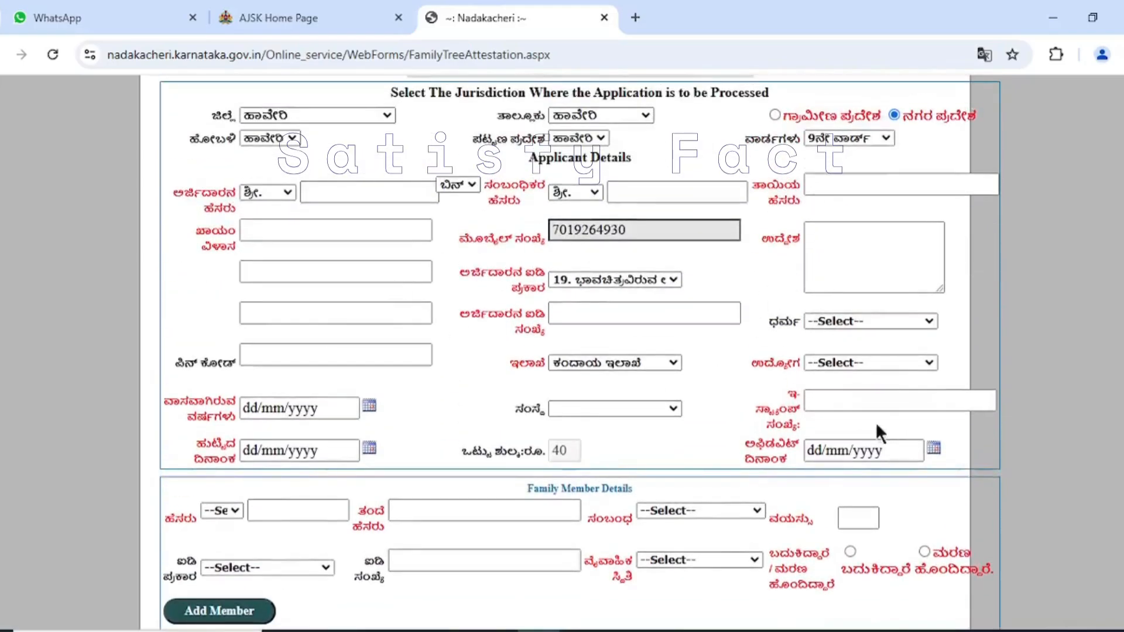
scroll(614, 411, "down", 4)
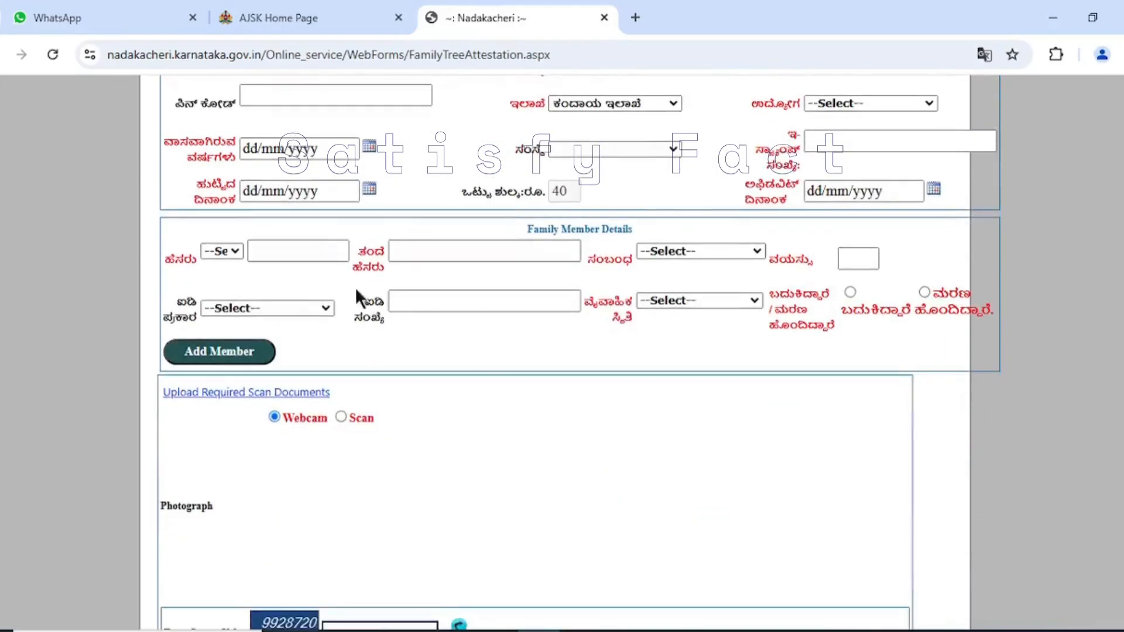
left_click(227, 253)
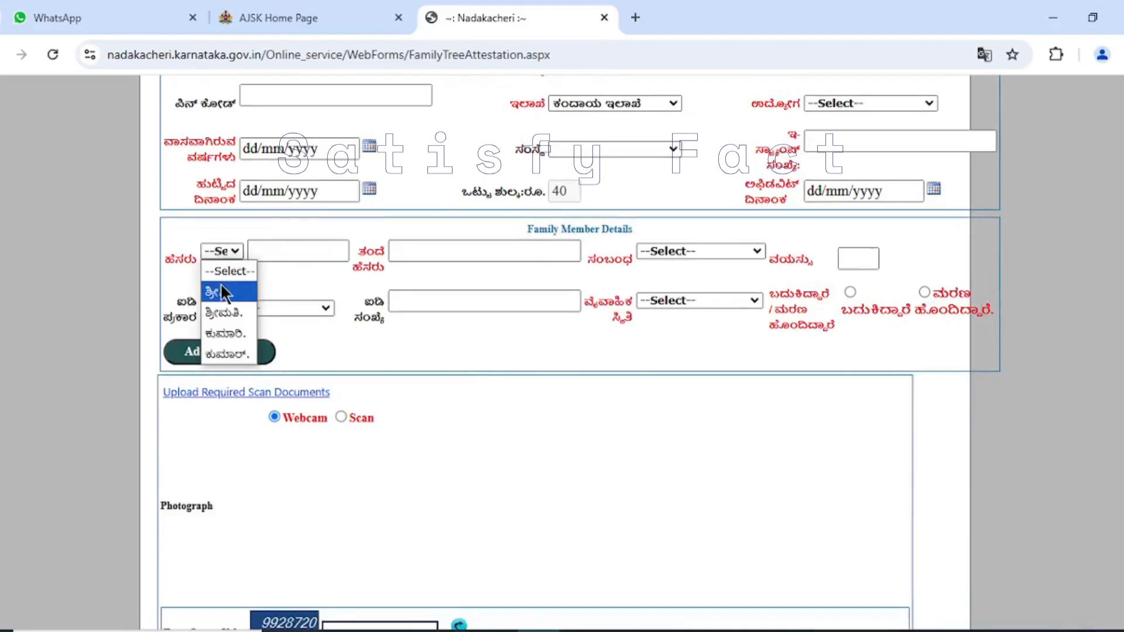
left_click(287, 280)
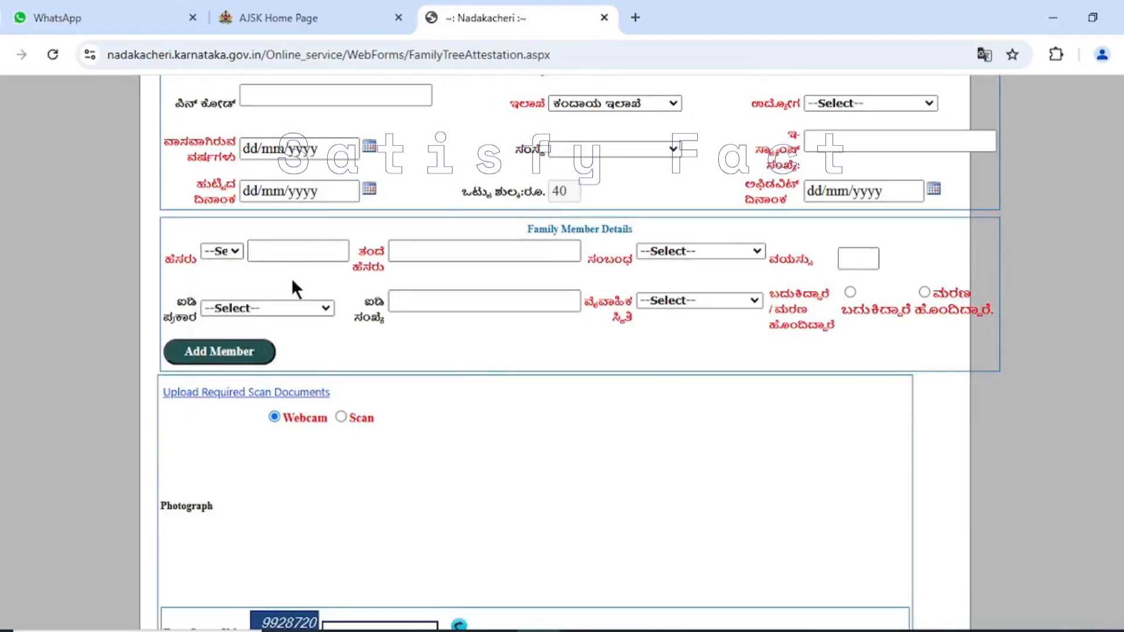
left_click(226, 256)
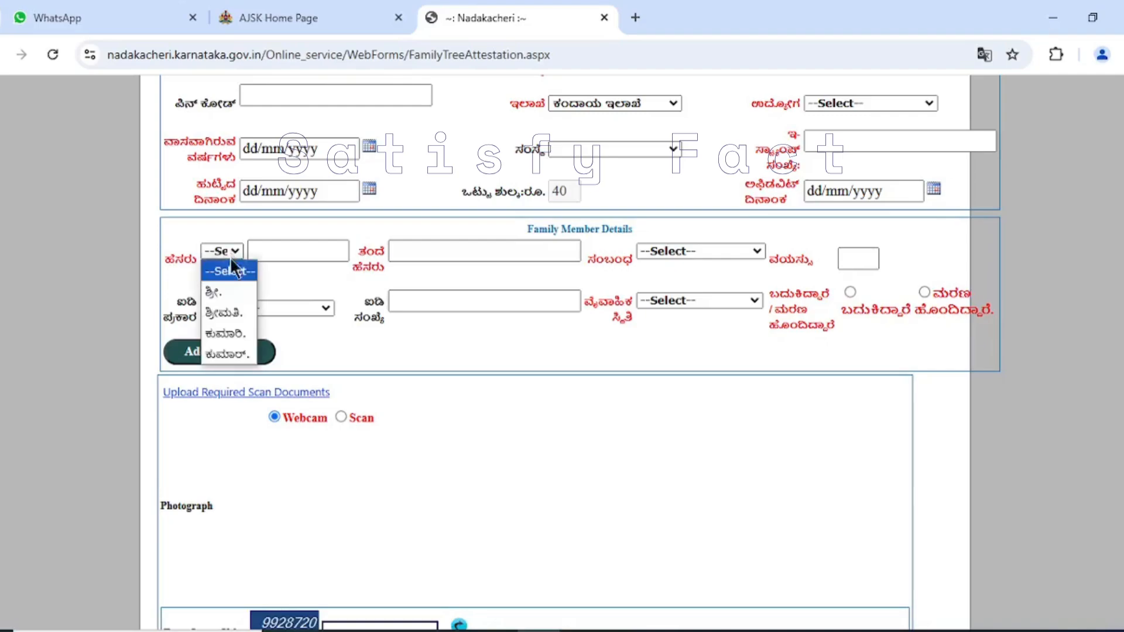
left_click(234, 293)
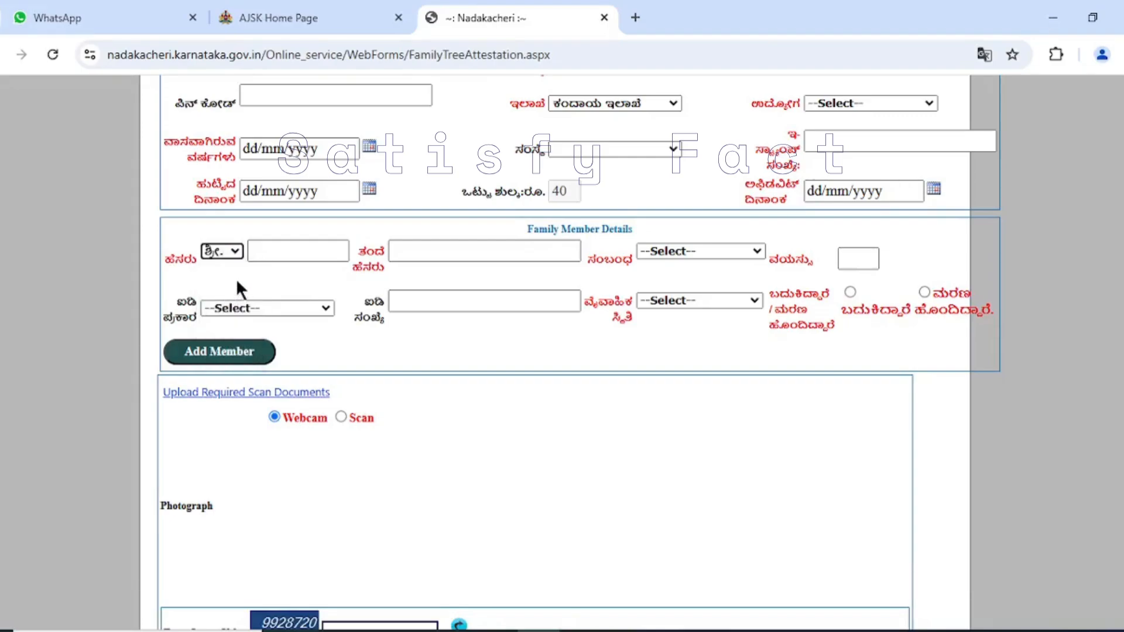
left_click(316, 258)
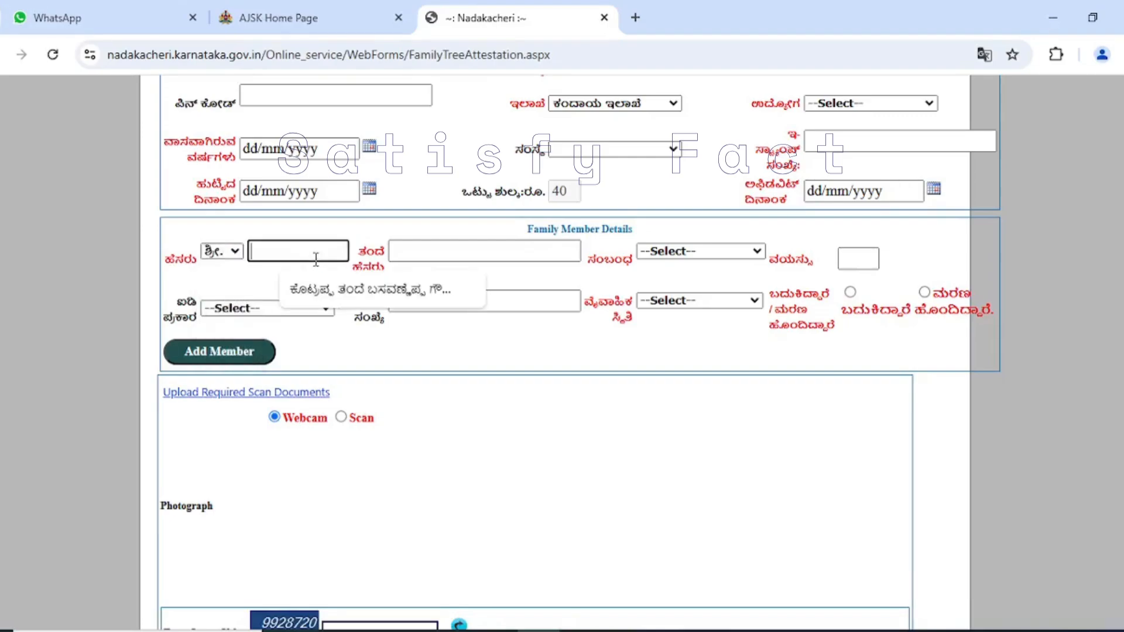
left_click(328, 296)
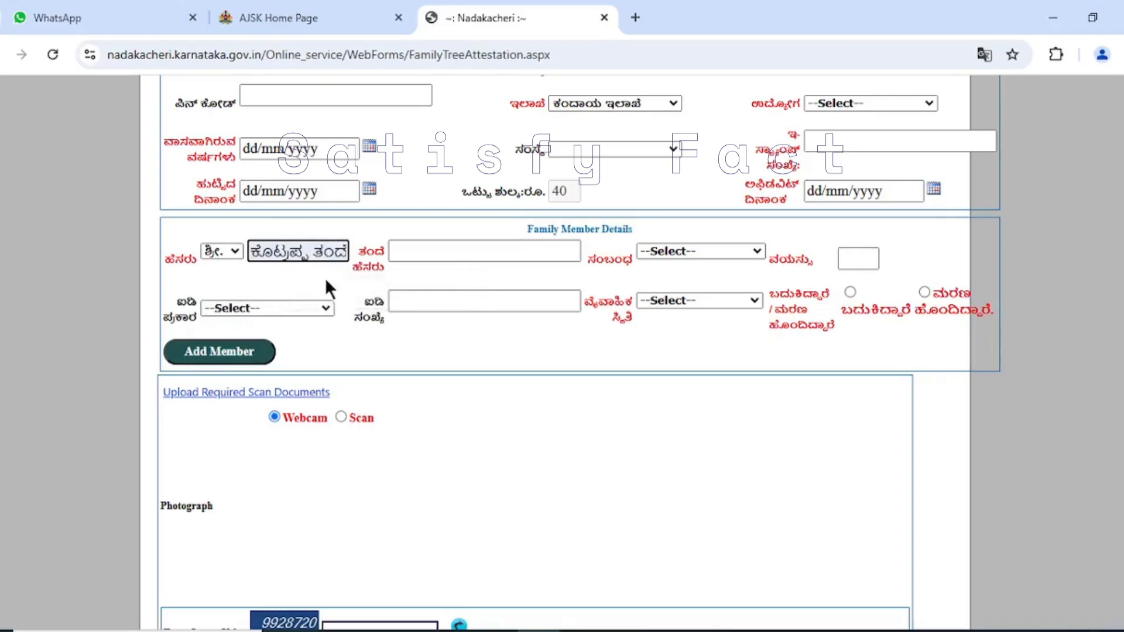
- Examine the full text entered in the family member's name field, including the father's name and surname format
left_click_drag(252, 252, 405, 258)
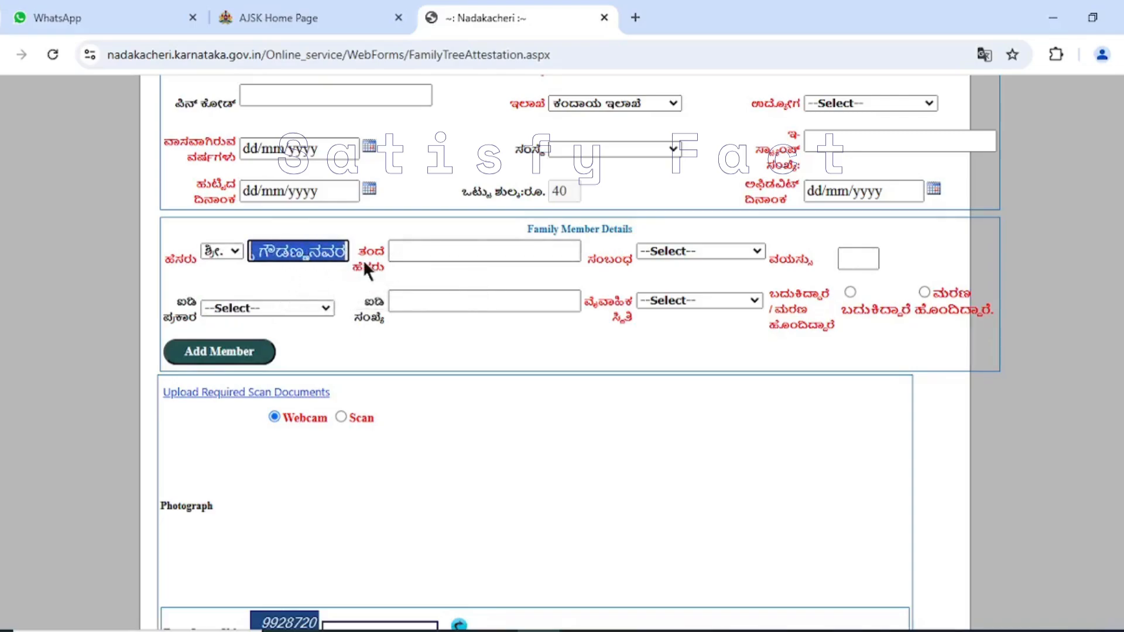
left_click(345, 296)
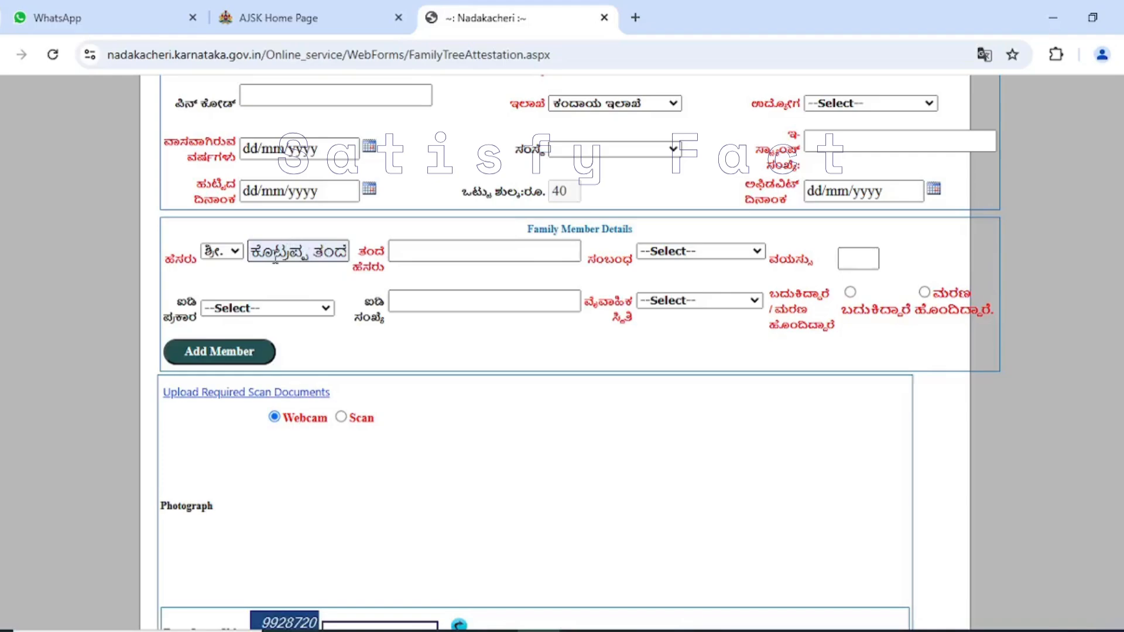
left_click_drag(249, 253, 324, 229)
key("Right")
key("Right")
key("Right")
key("Right")
key("Right")
key("Right")
key("Right")
key("Right")
key("Right")
key("Right")
key("Right")
key("Right")
key("Right")
key("Right")
key("Right")
key("Right")
key("Right")
key("Right")
key("Right")
key("Right")
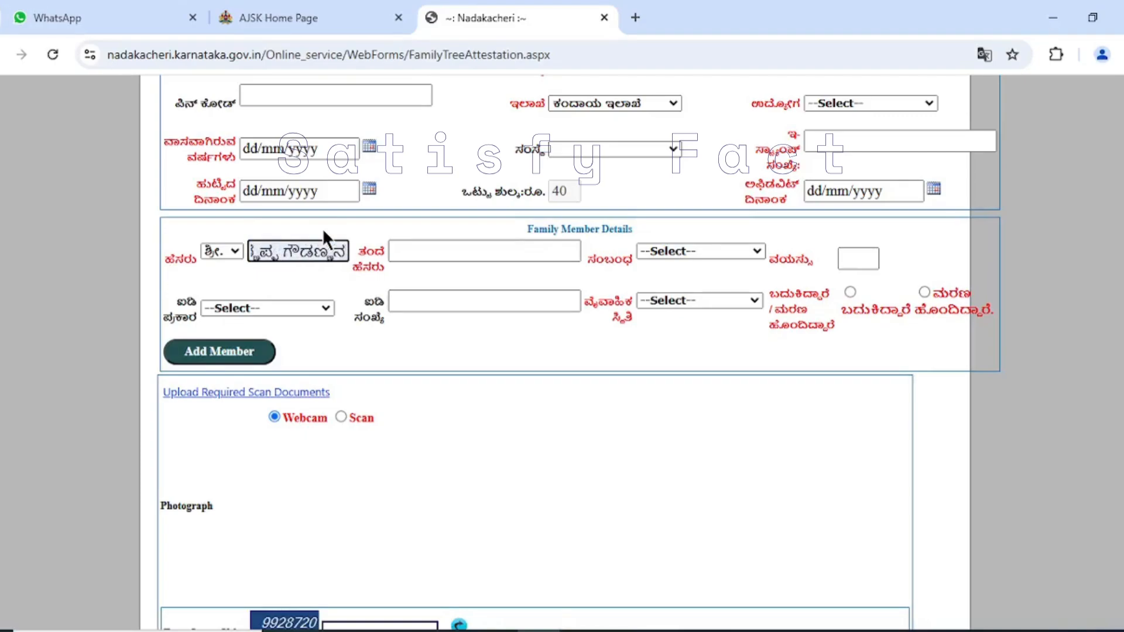
key("Right")
key("Right")
key("Right")
left_click_drag(325, 252, 244, 256)
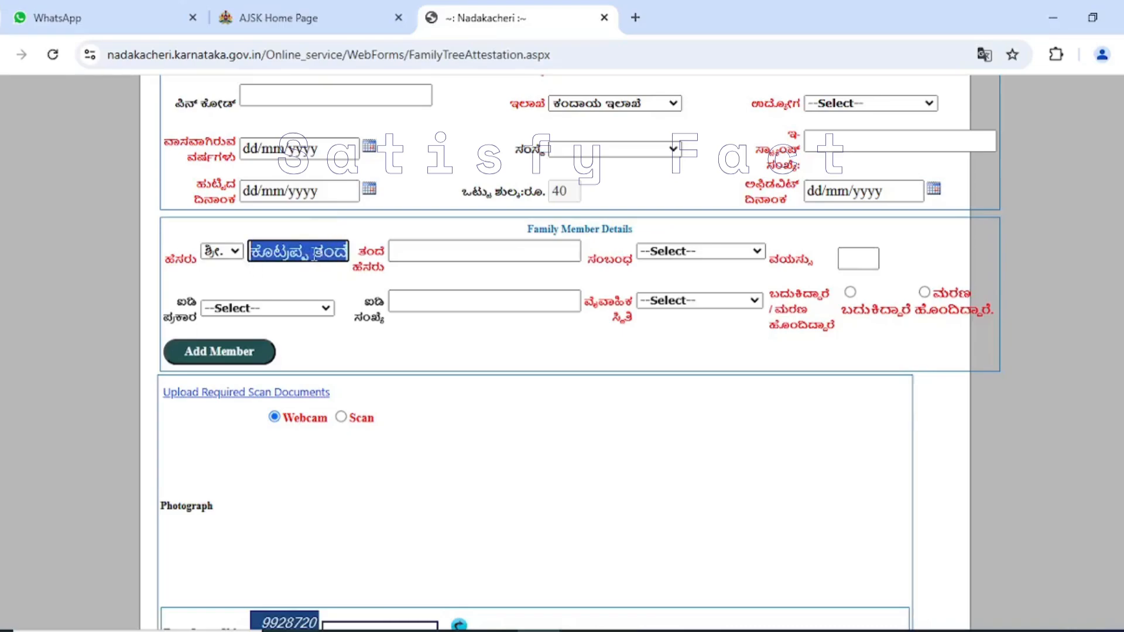
left_click(308, 254)
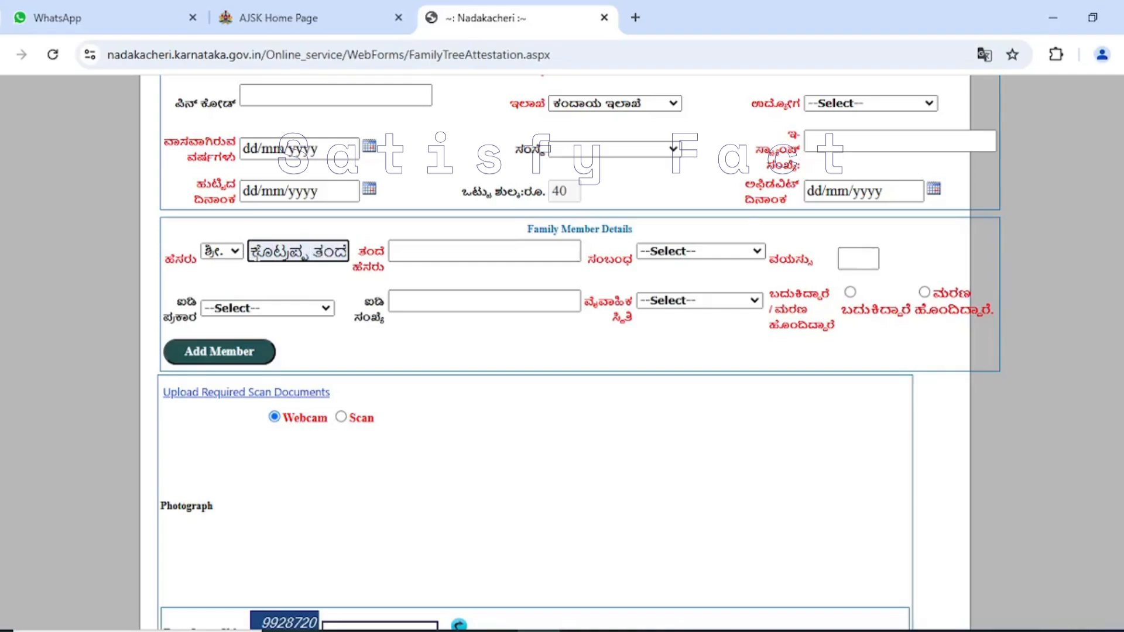
left_click_drag(253, 256, 349, 262)
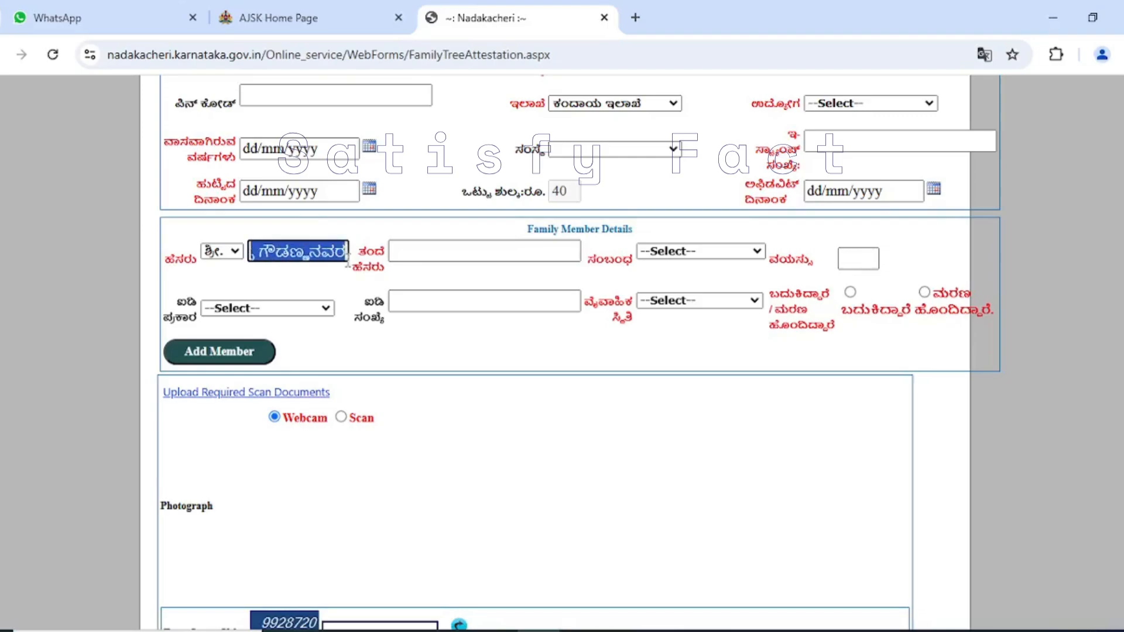
- Enter the family member's father's name and set the relationship to the applicant to ತಂದೆ
left_click(421, 251)
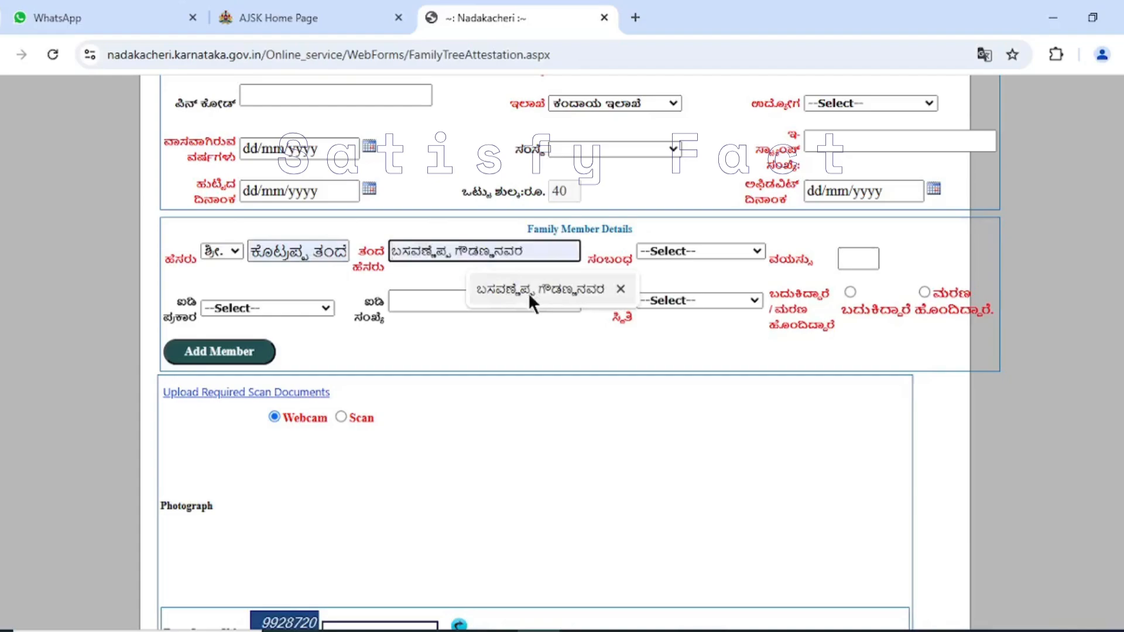
left_click(529, 292)
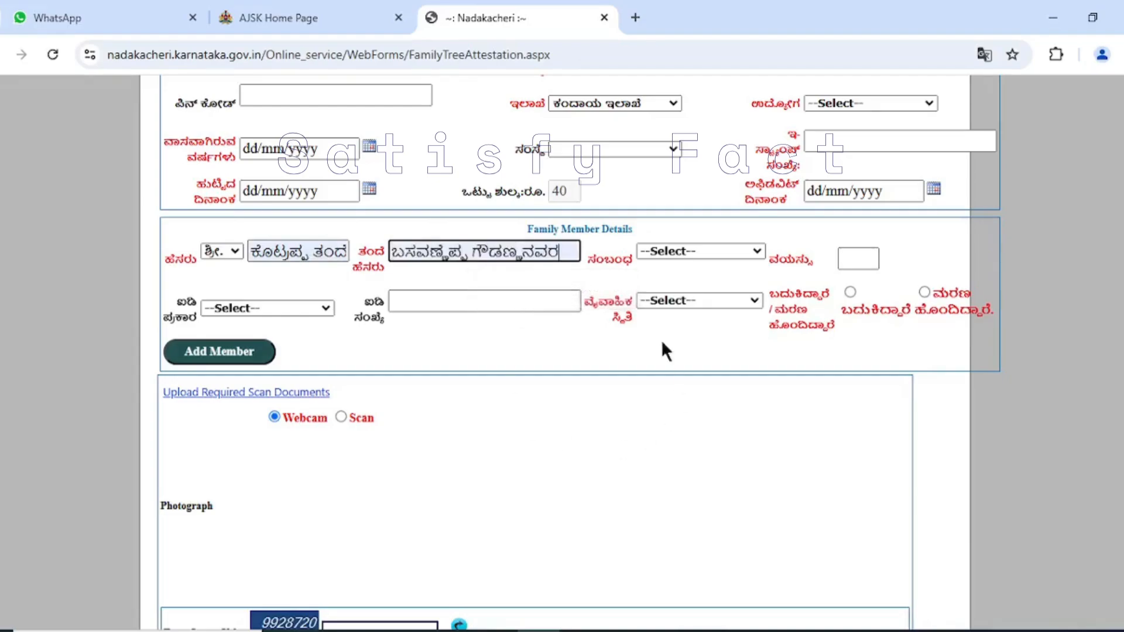
left_click(736, 251)
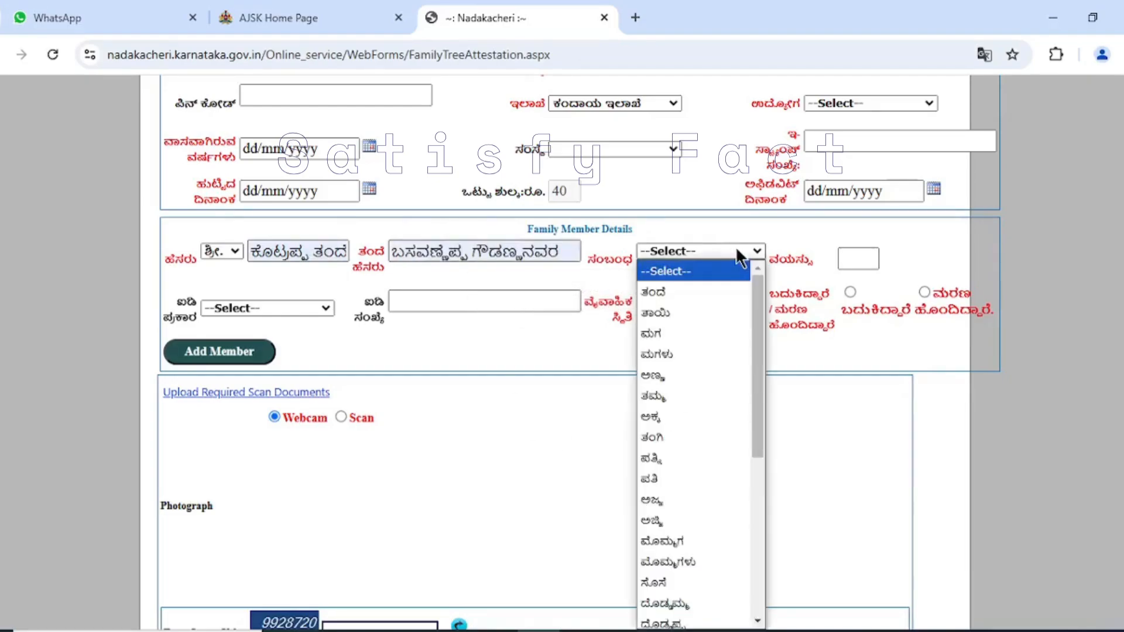
left_click(705, 291)
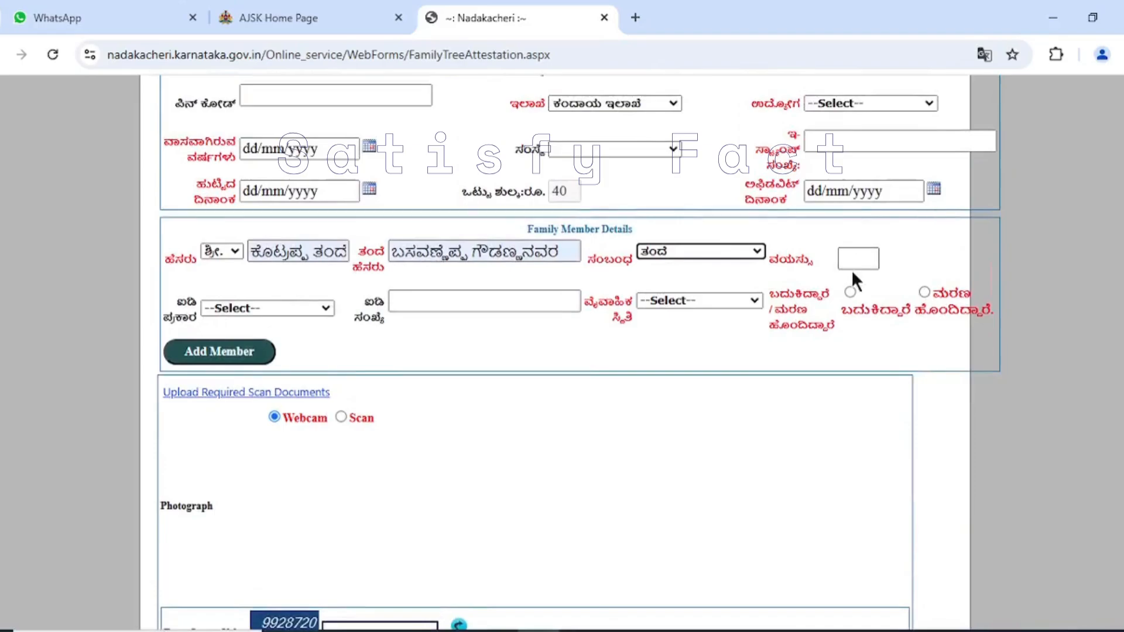
- Set the family member's age to 65, living status to ಮರಣ ಹೊಂದಿದ್ದಾರೆ and marital status to ವಿವಾಹಿತ
left_click(856, 258)
left_click(864, 293)
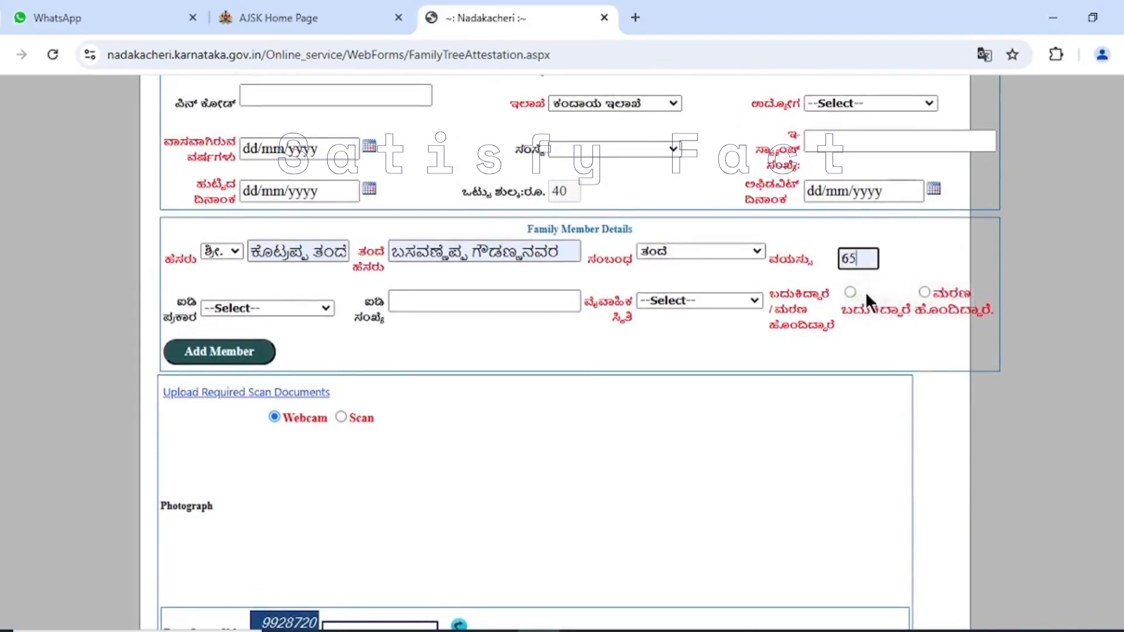
left_click(925, 292)
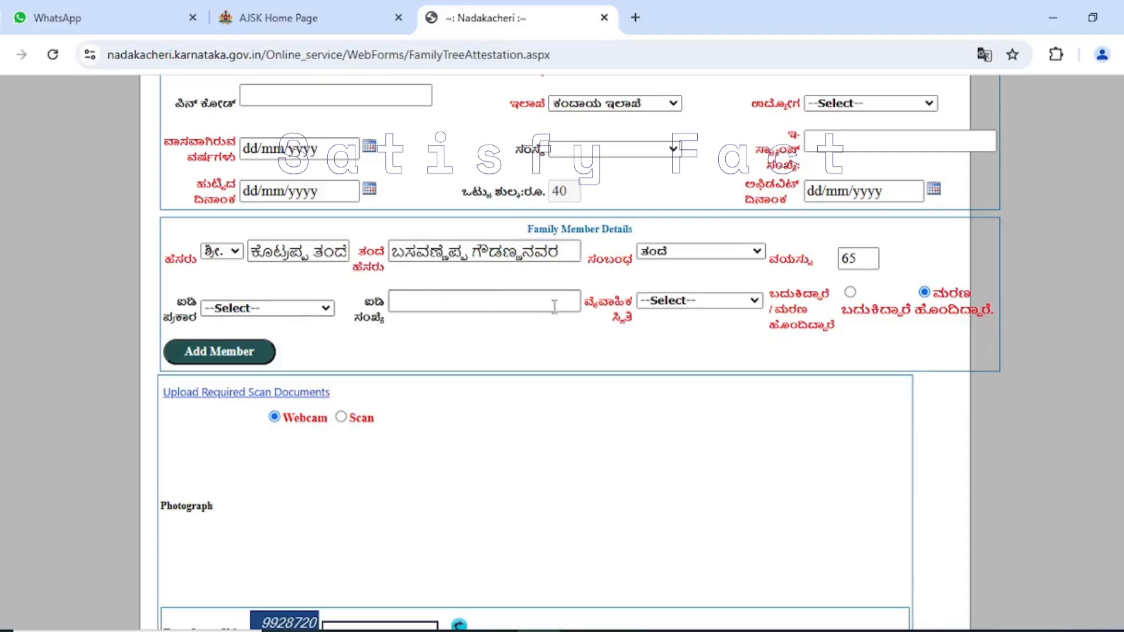
left_click(711, 300)
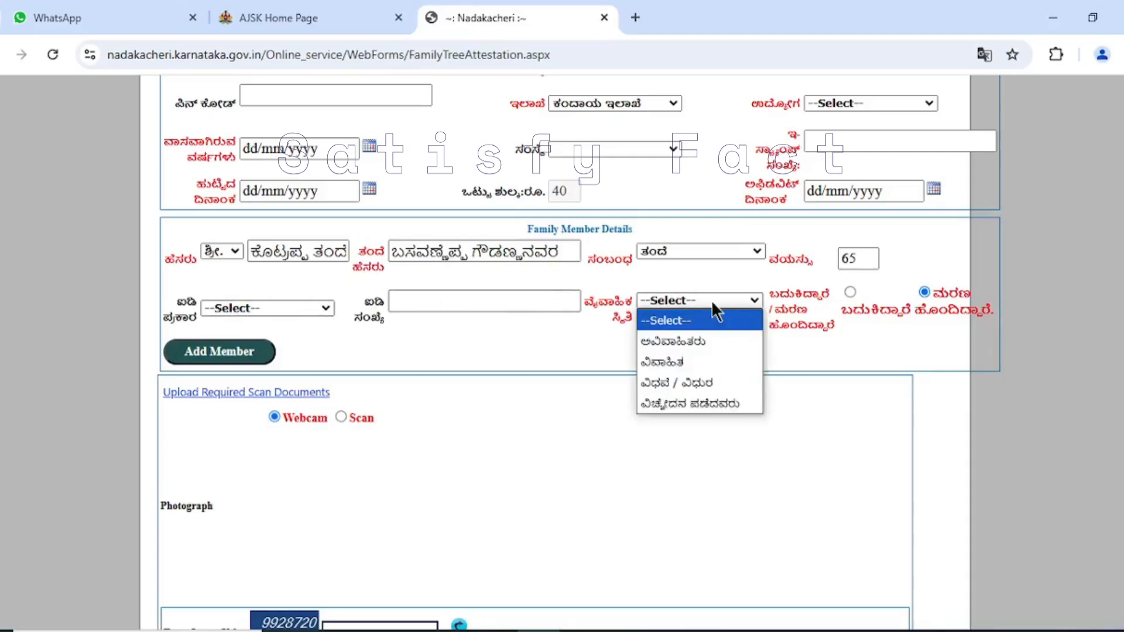
left_click(686, 362)
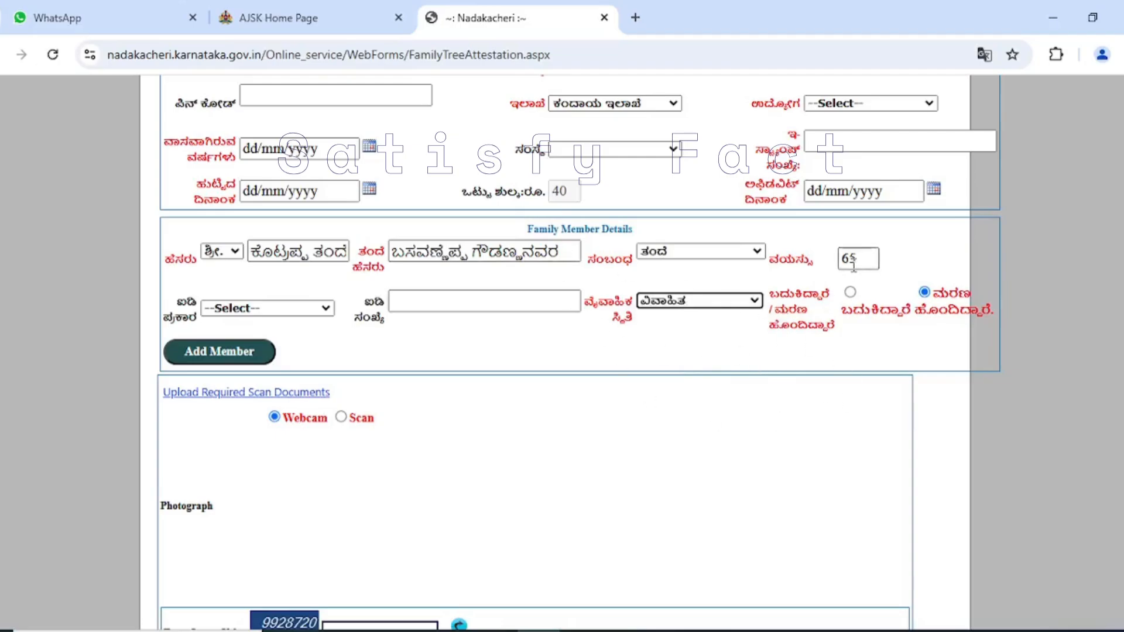
- Mark the family member as ಬದುಕಿದ್ದಾರೆ, review the ID types and select 19. ಭಾವಚಿತ್ರವಿರುವ ಆಧಾರ ಕಾರ್ಡ್. without entering an ID number
left_click(855, 295)
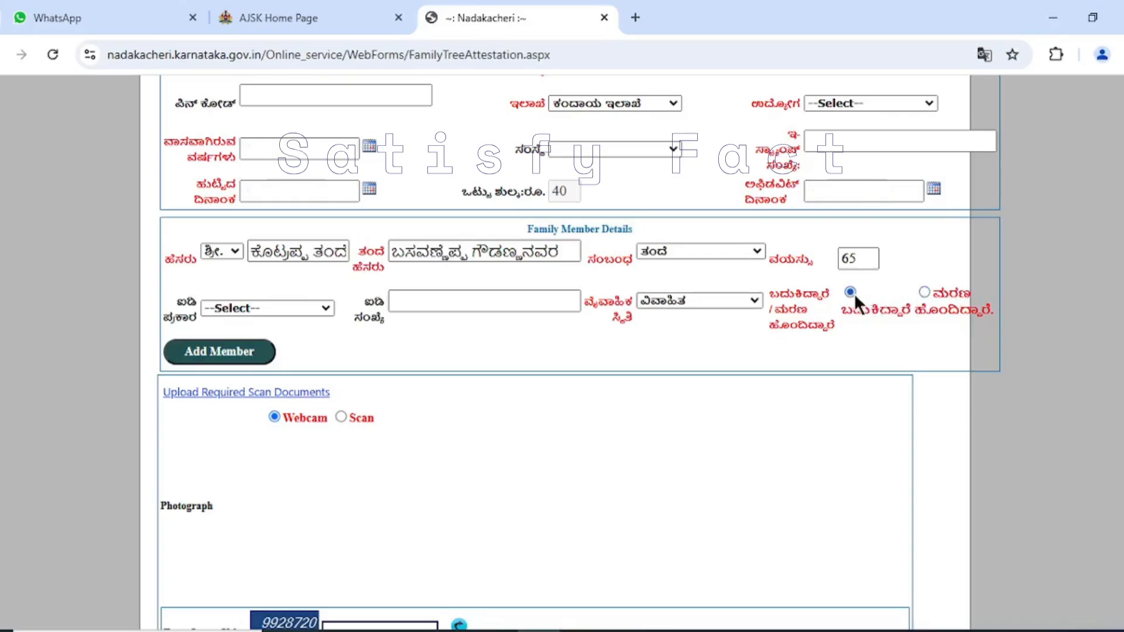
left_click(317, 311)
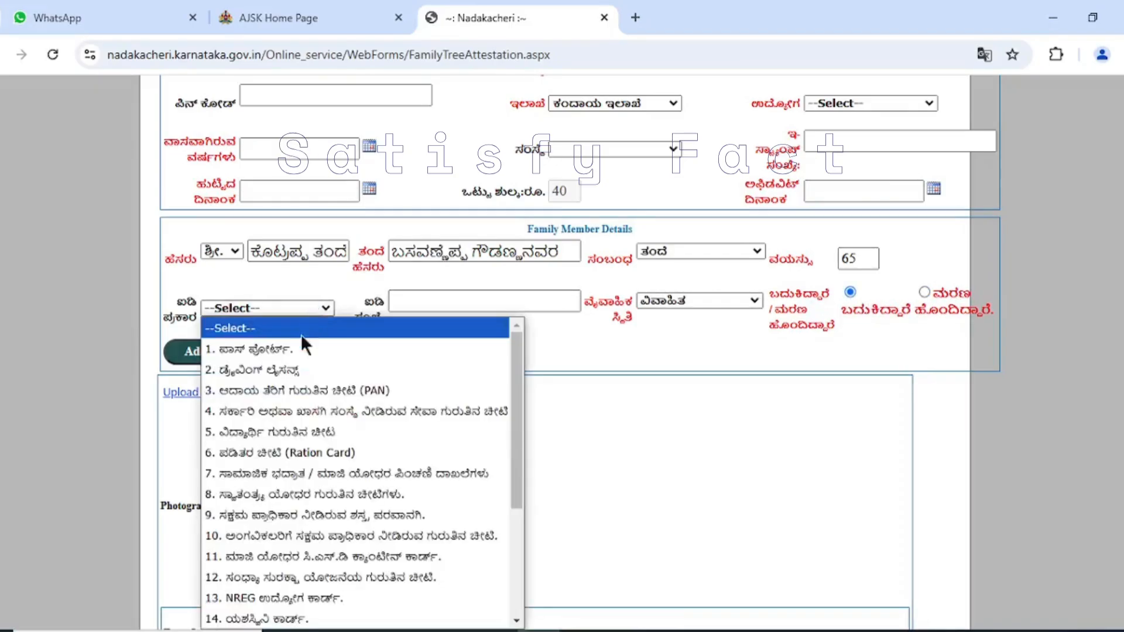
left_click(314, 306)
scroll(322, 492, "down", 3)
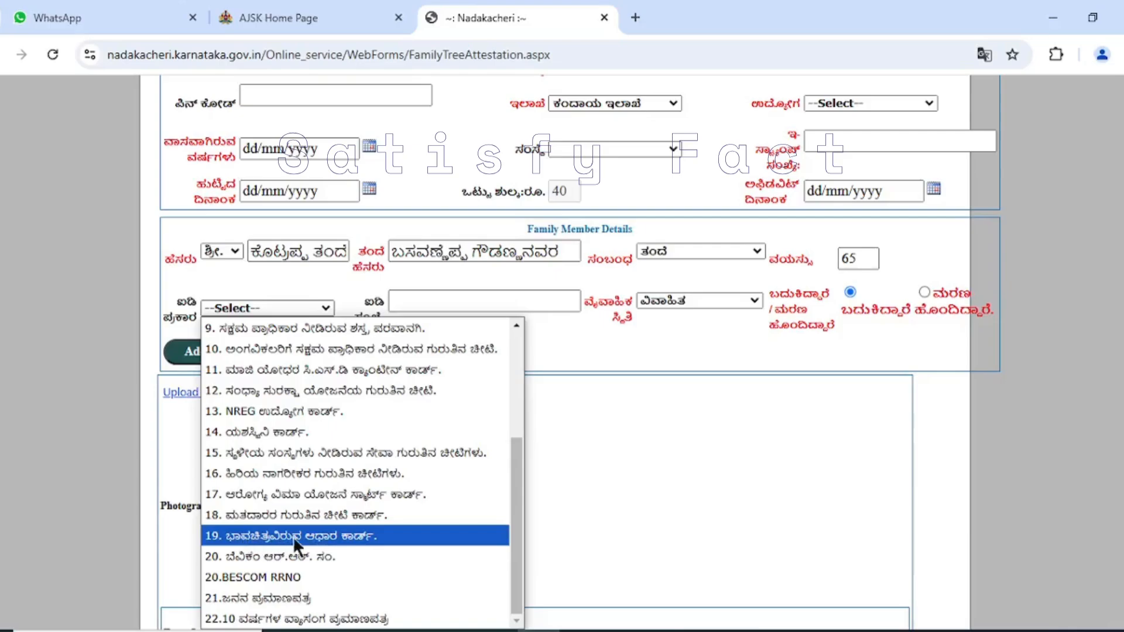
scroll(328, 424, "up", 3)
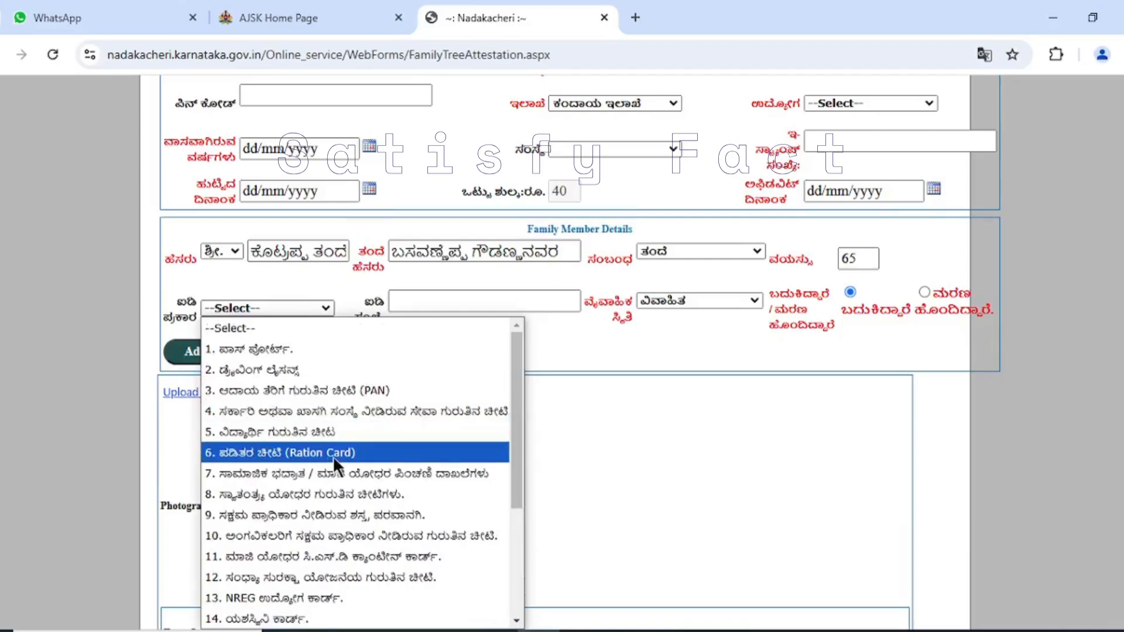
scroll(334, 456, "down", 3)
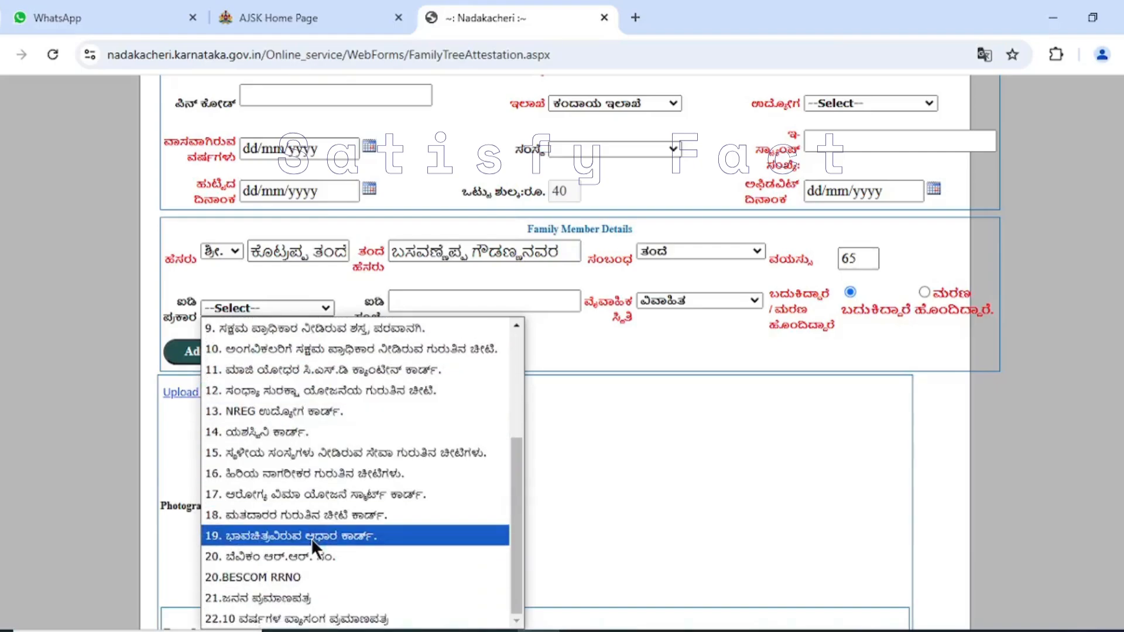
left_click(311, 537)
left_click(440, 301)
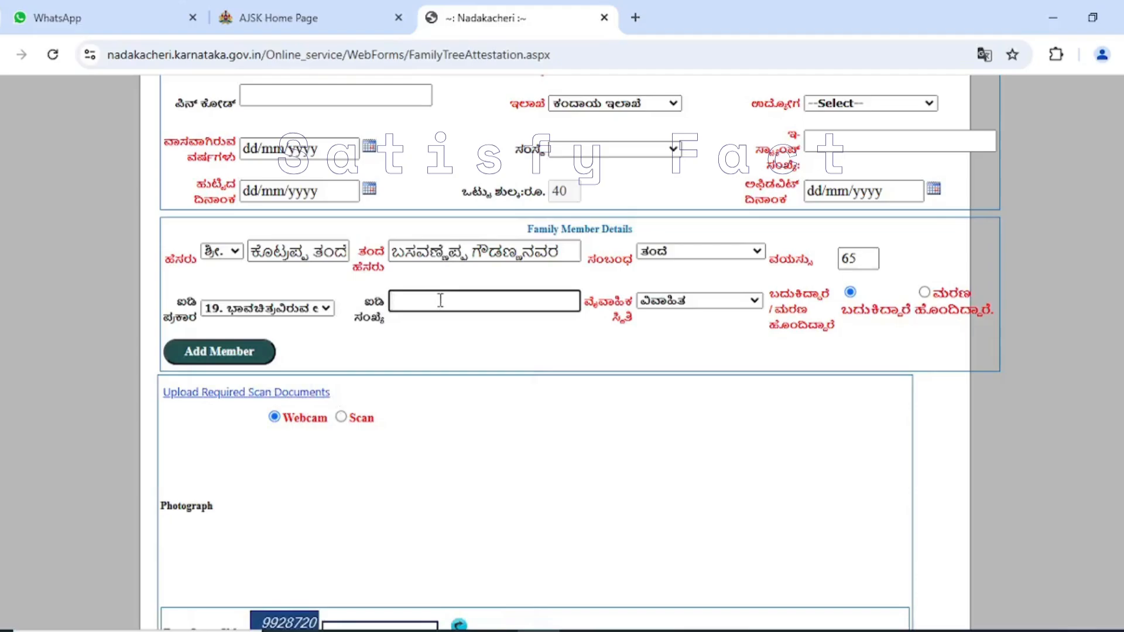
left_click(305, 309)
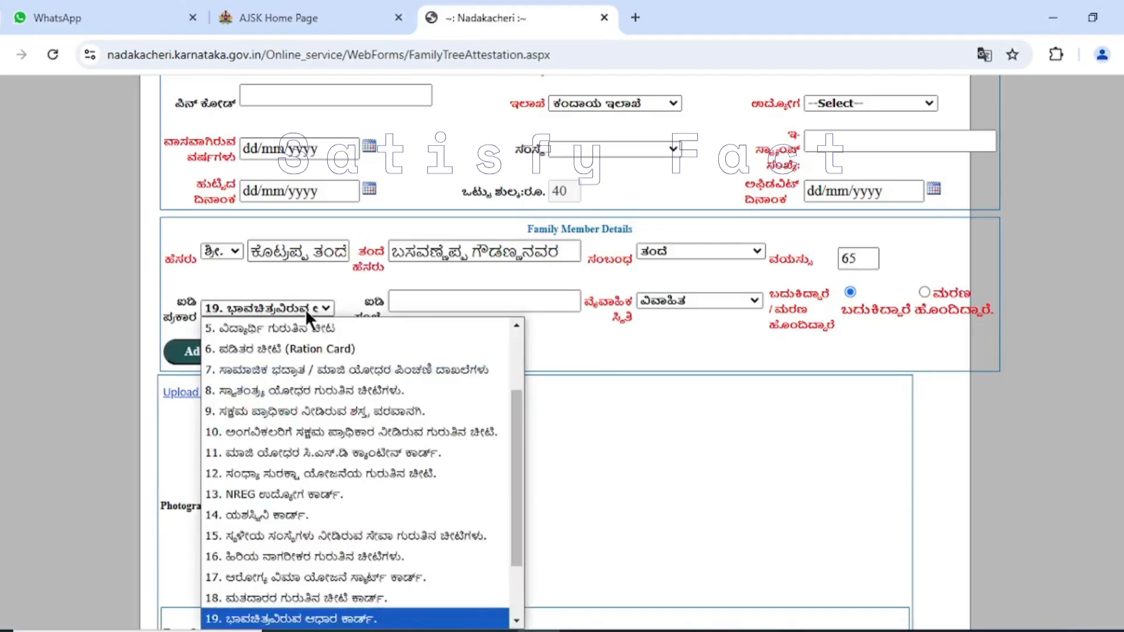
scroll(299, 329, "up", 2)
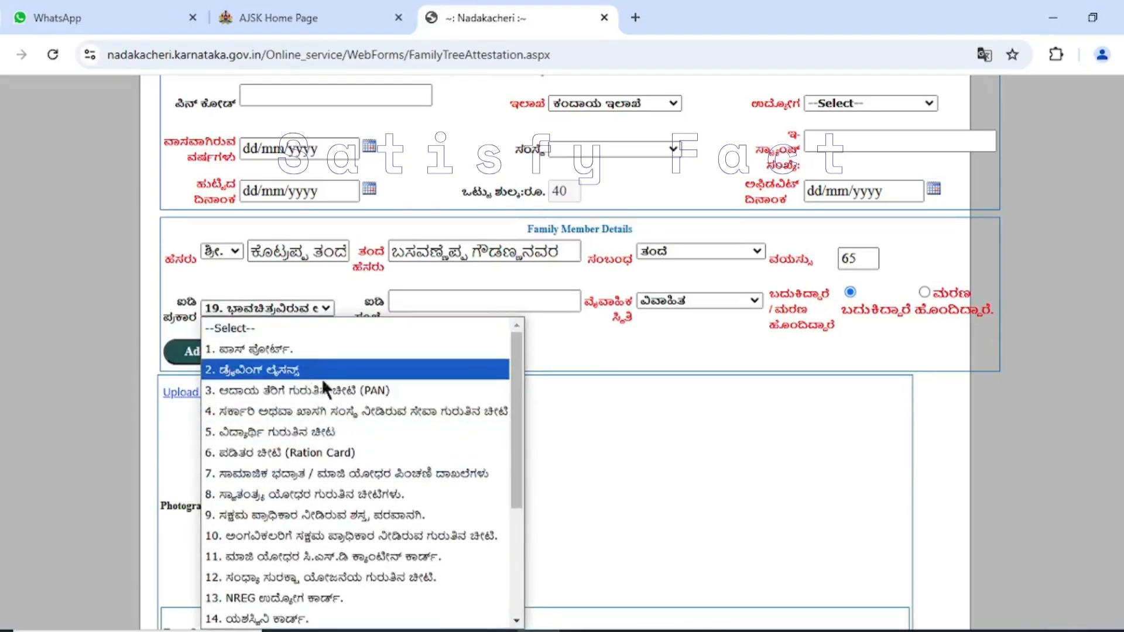
left_click(696, 347)
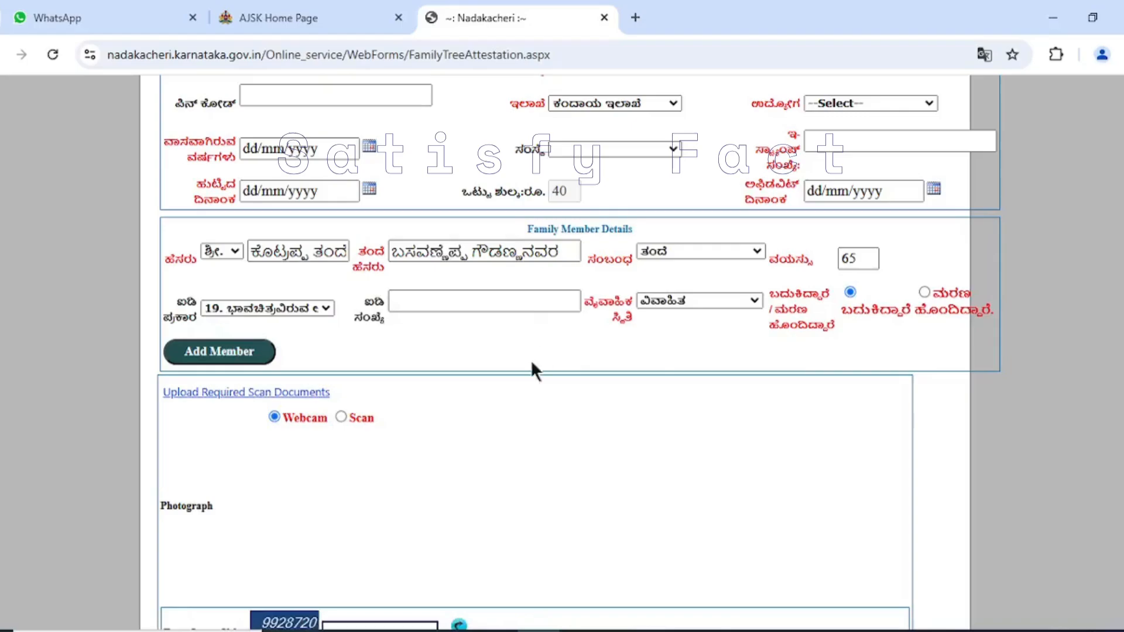
- Change the family member's living status to ಮರಣ ಹೊಂದಿದ್ದಾರೆ and add the member to the family table
left_click(925, 292)
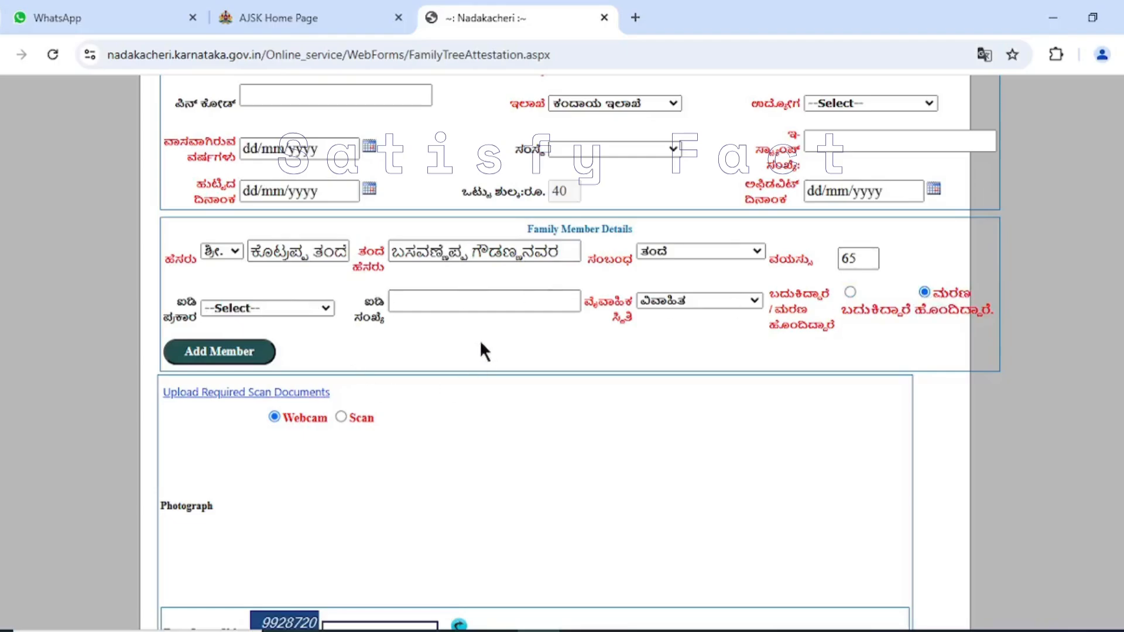
left_click(236, 355)
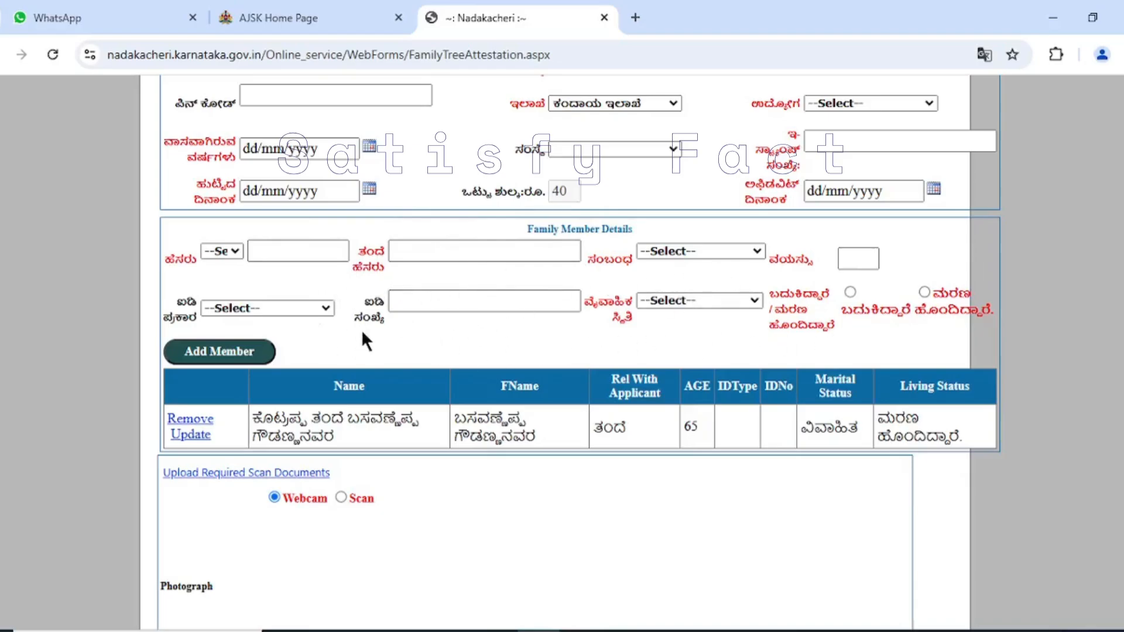
- Set the second family member's title to ಶ್ರೀ. and enter the member's name and father's name
scroll(454, 248, "up", 4)
scroll(363, 310, "down", 3)
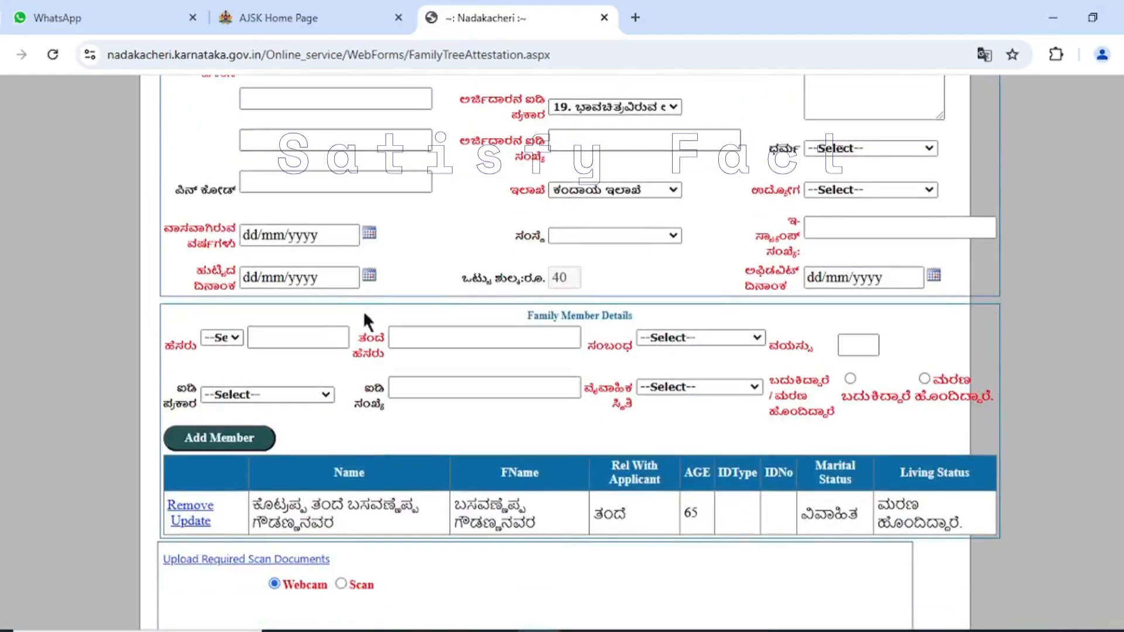
left_click(223, 339)
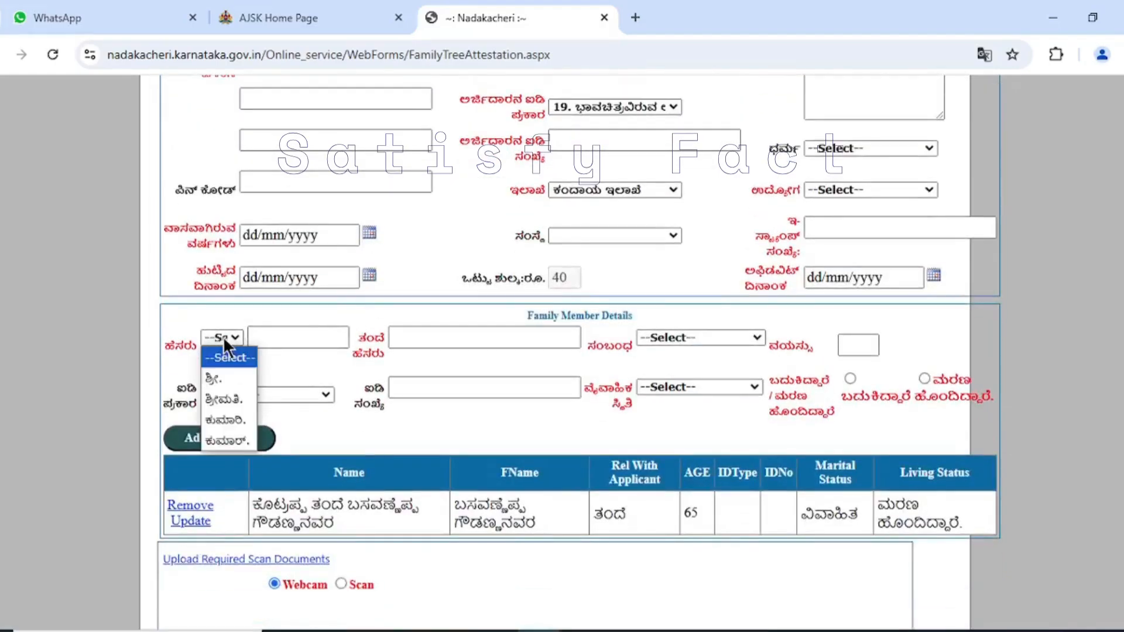
left_click(223, 378)
left_click(283, 338)
left_click(440, 339)
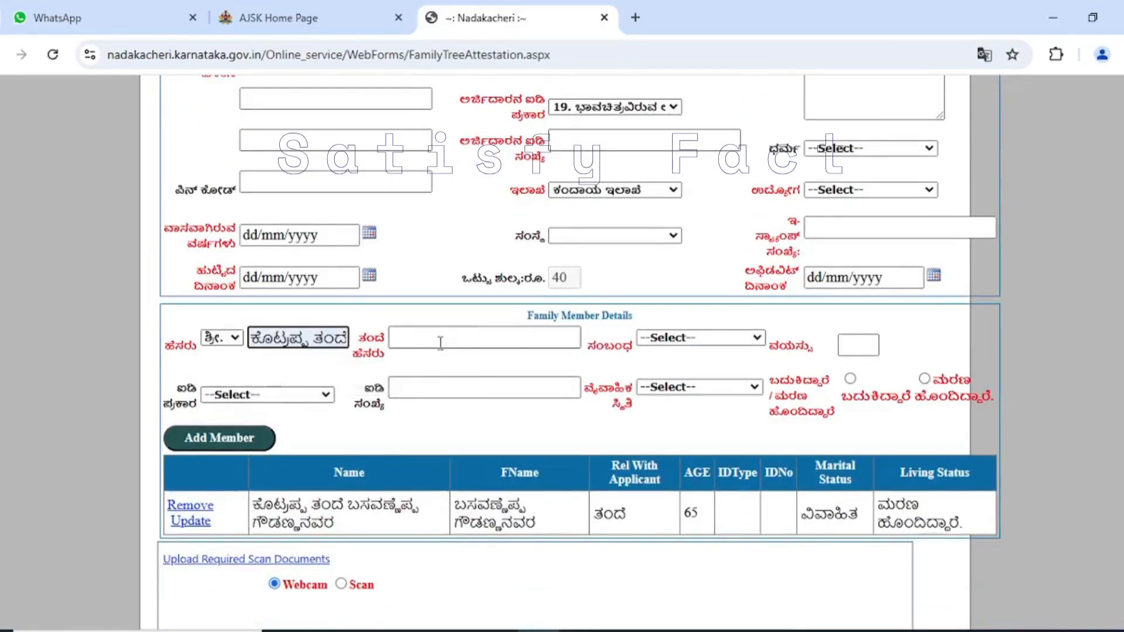
left_click(510, 377)
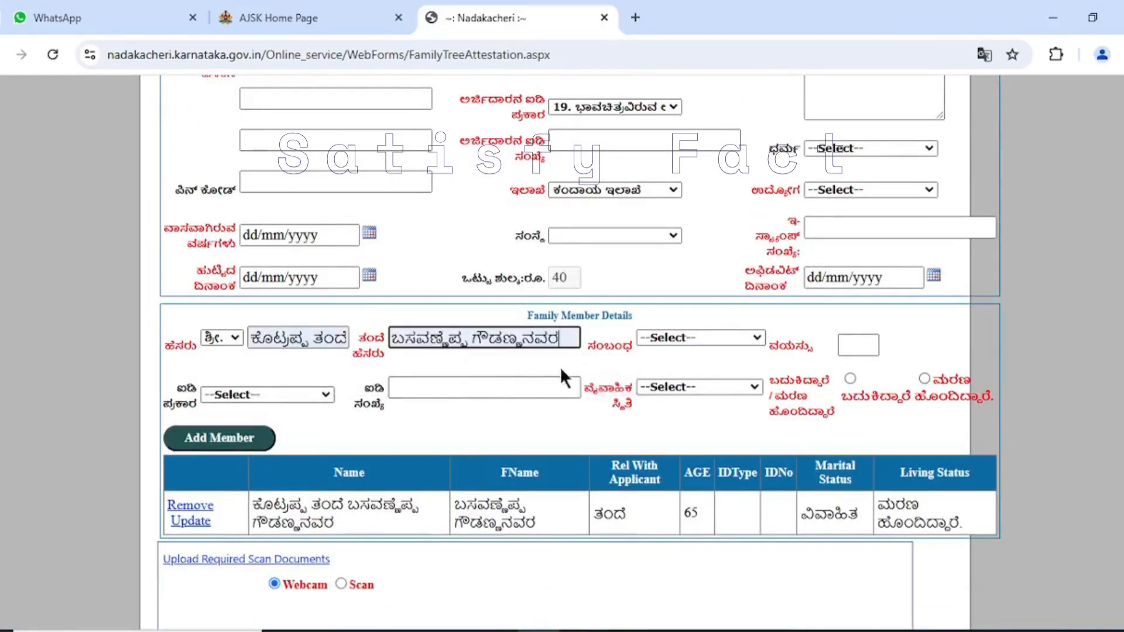
- Set the second family member's relationship to the applicant to ಸ್ವಯಂ
left_click(719, 338)
scroll(699, 202, "down", 3)
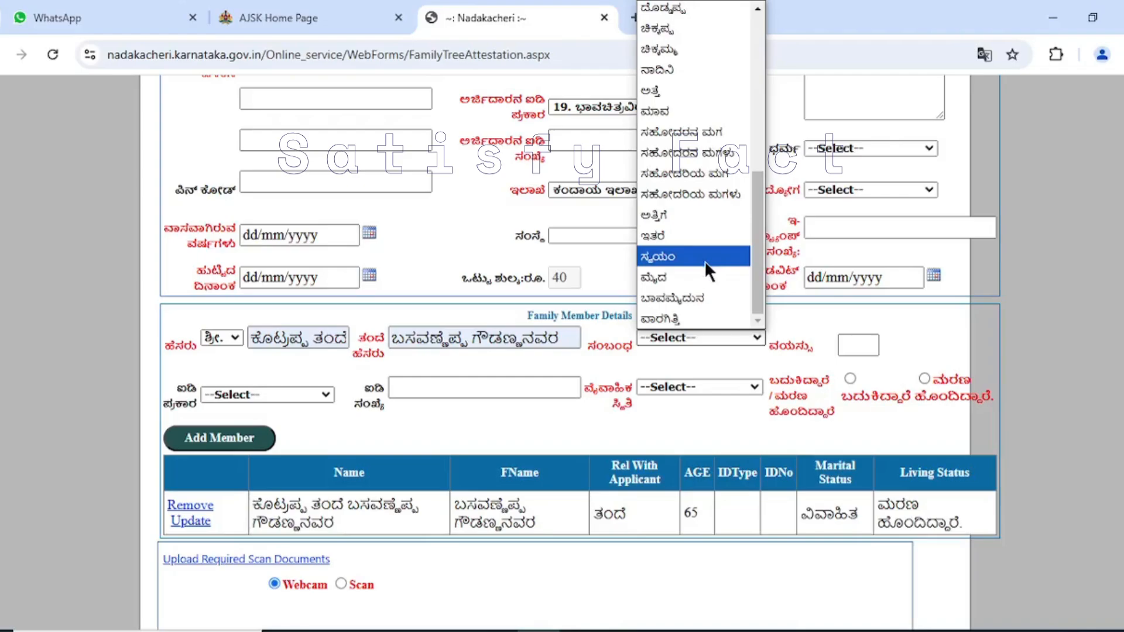
left_click(669, 262)
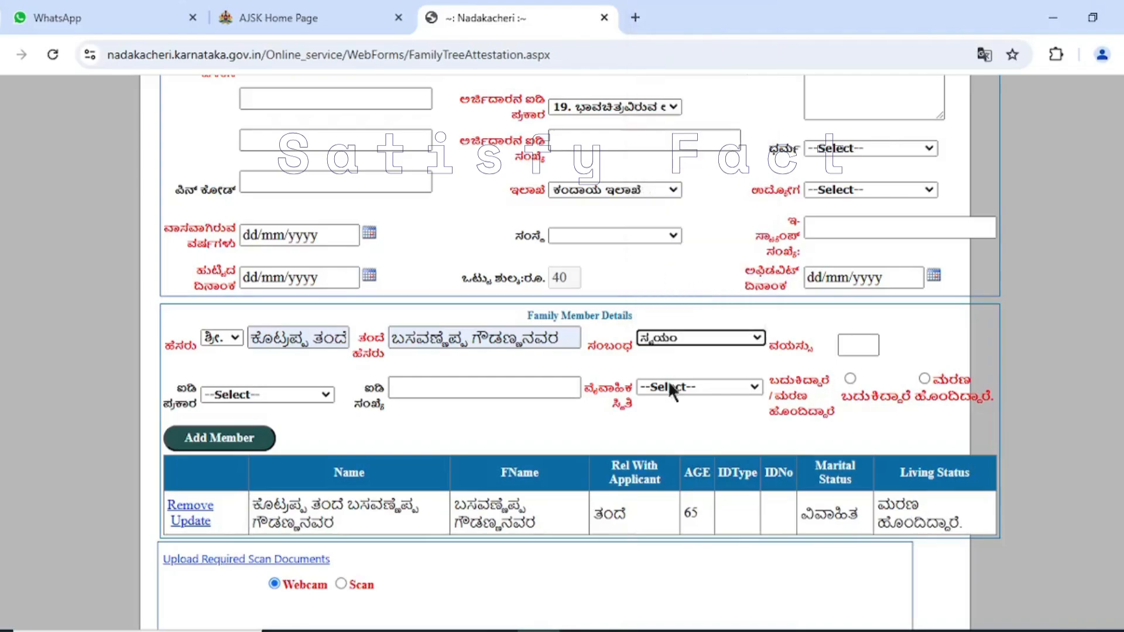
scroll(516, 286, "up", 3)
scroll(385, 348, "down", 3)
- Mark the second family member as ಬದುಕಿದ್ದಾರೆ and review the marital status options without choosing one
left_click(858, 345)
scroll(859, 343, "down", 2)
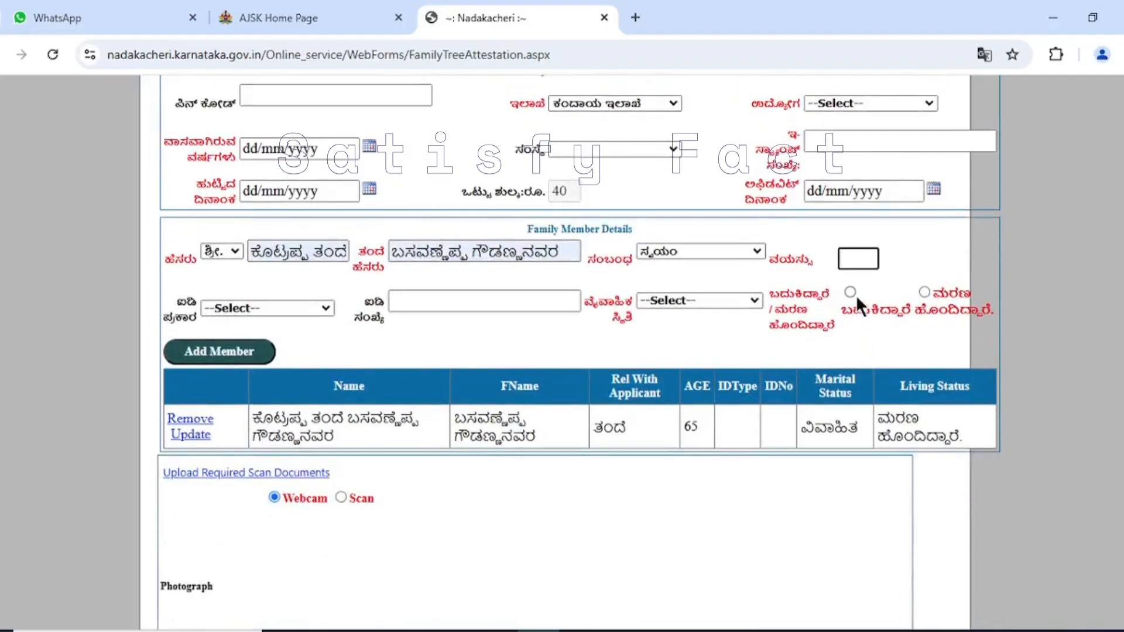
left_click(851, 292)
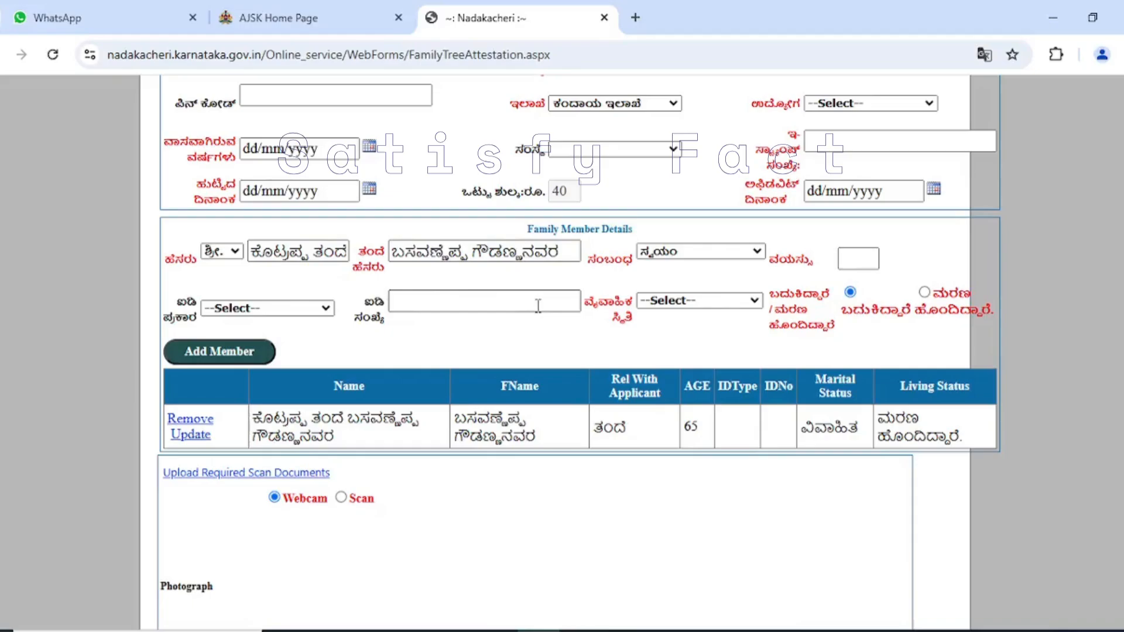
left_click(725, 297)
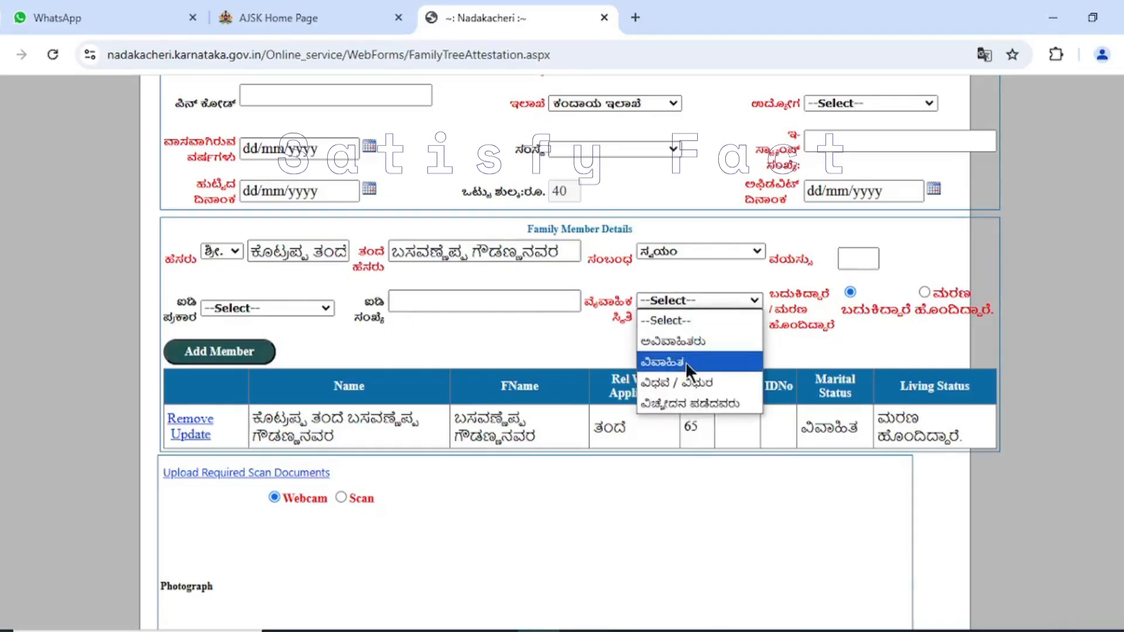
left_click(567, 339)
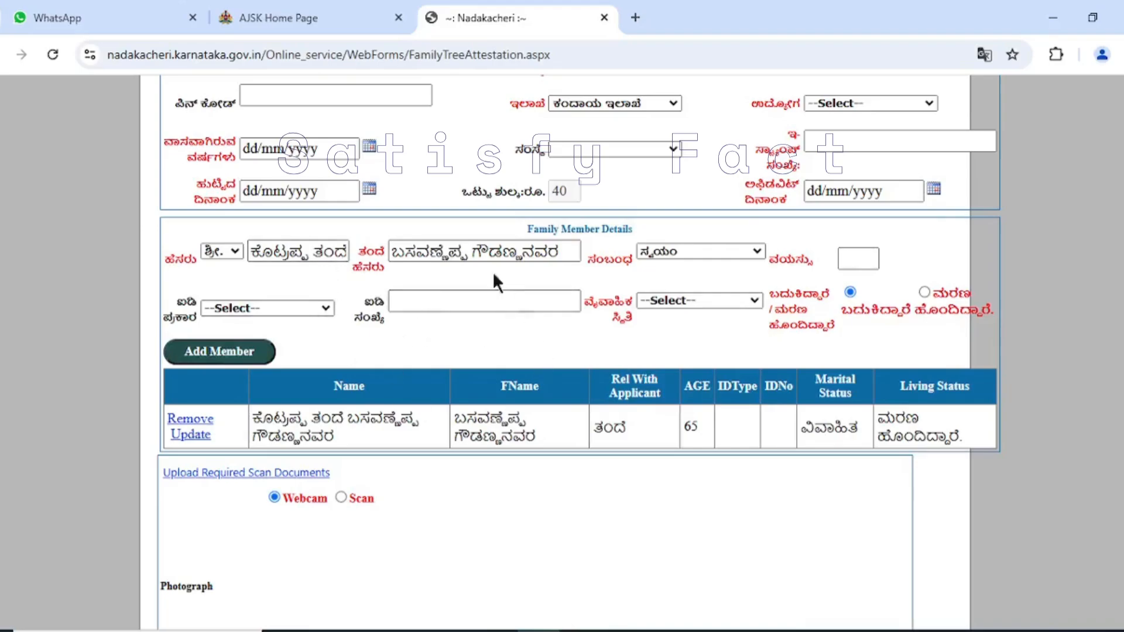
- Examine how the name, father's name and relationship are filled in for the second family member
scroll(448, 331, "down", 3)
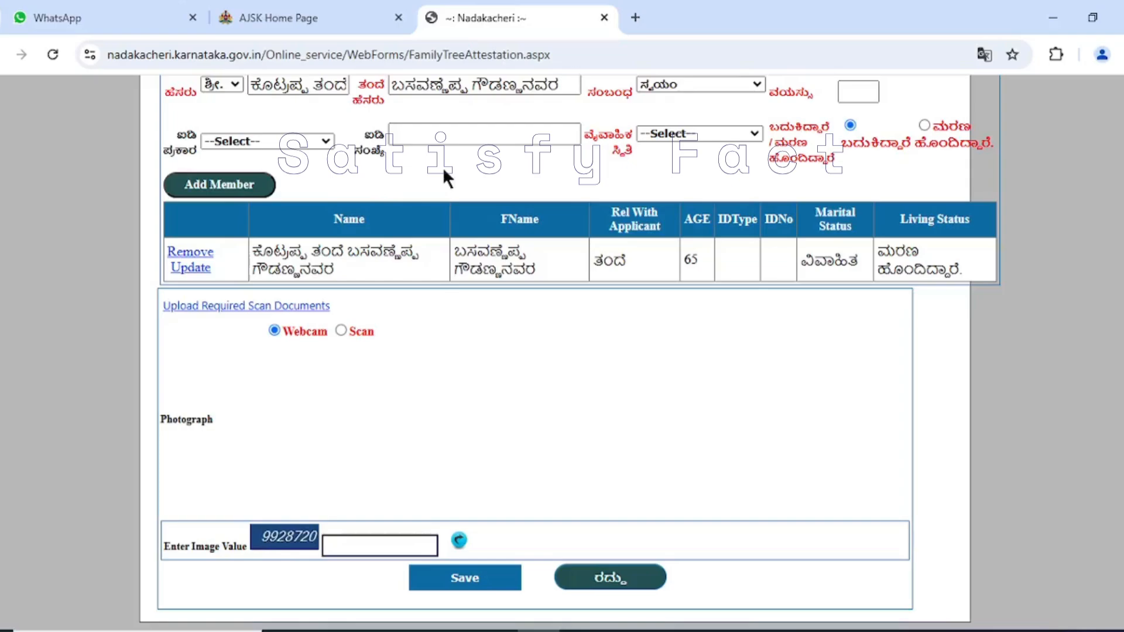
scroll(469, 180, "up", 2)
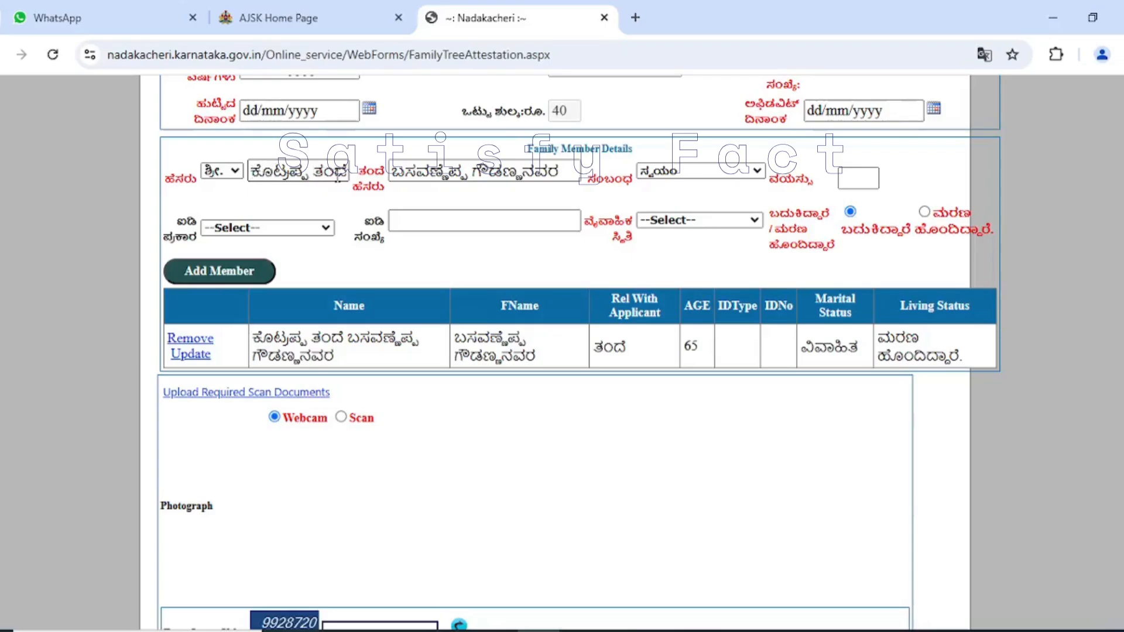
left_click_drag(339, 175, 348, 182)
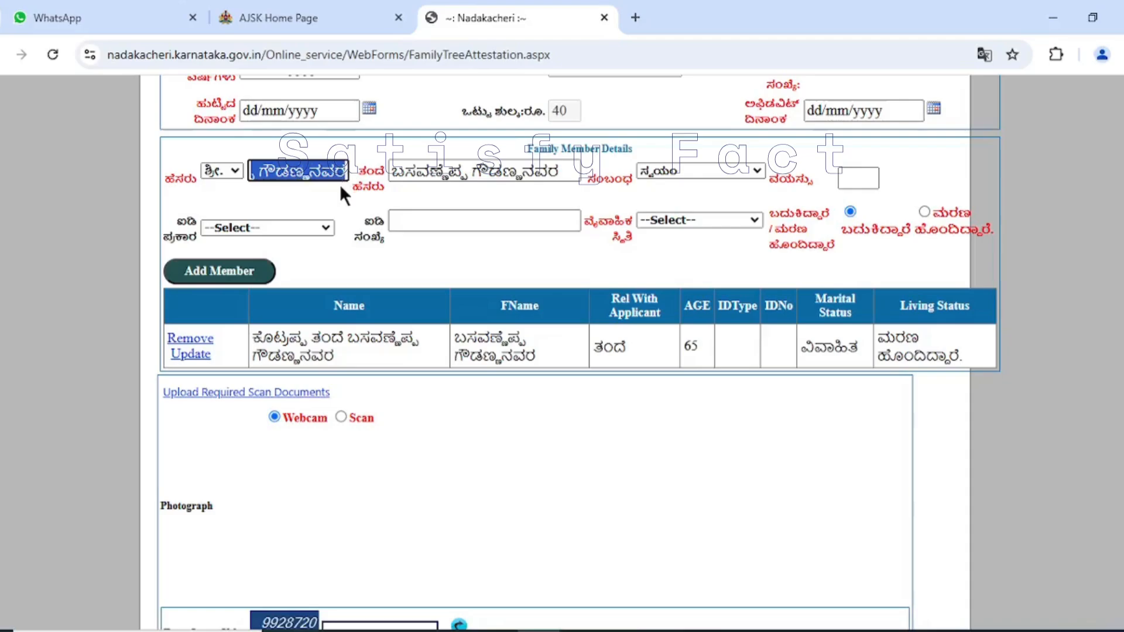
left_click(397, 171)
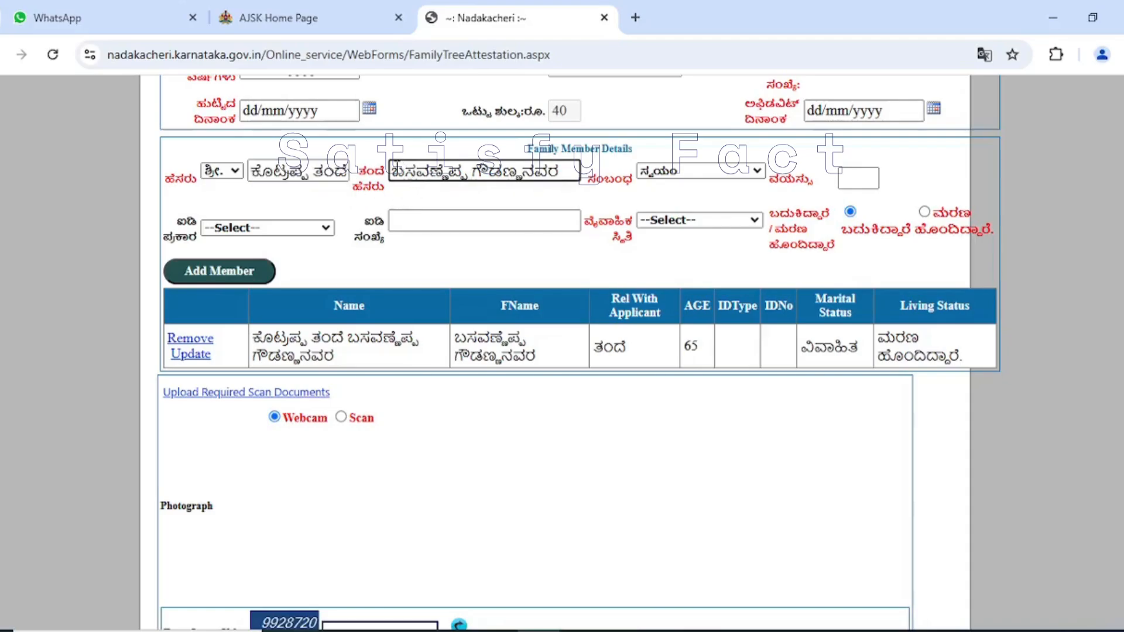
left_click_drag(392, 171, 574, 175)
left_click(367, 195)
left_click(396, 174)
left_click(410, 189)
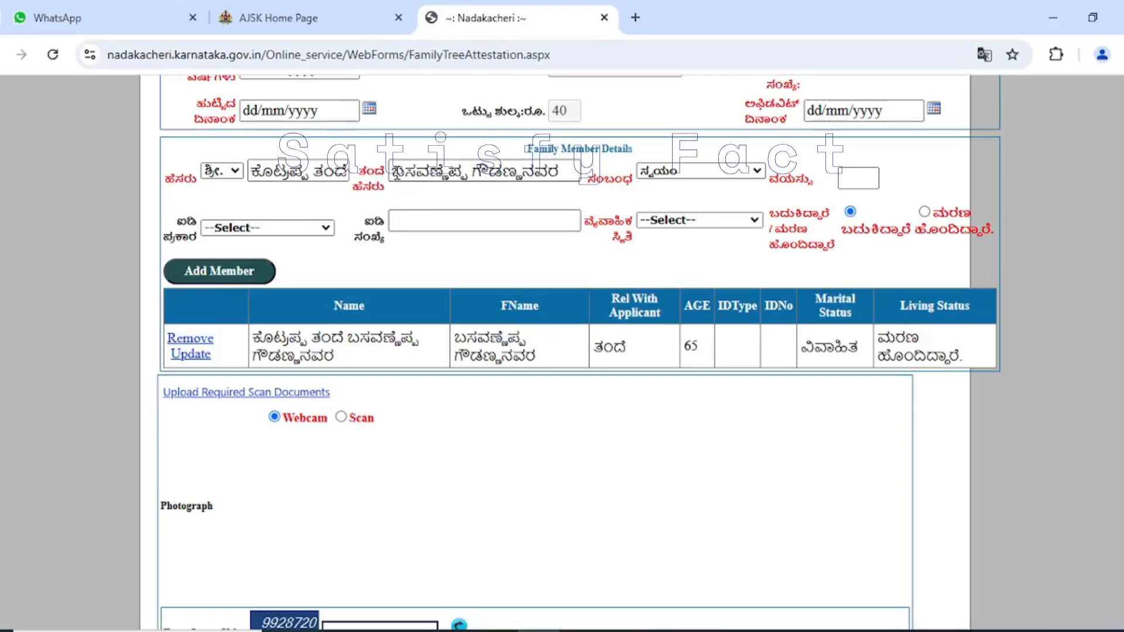
left_click_drag(395, 175, 577, 174)
left_click(505, 192)
left_click_drag(392, 172, 586, 171)
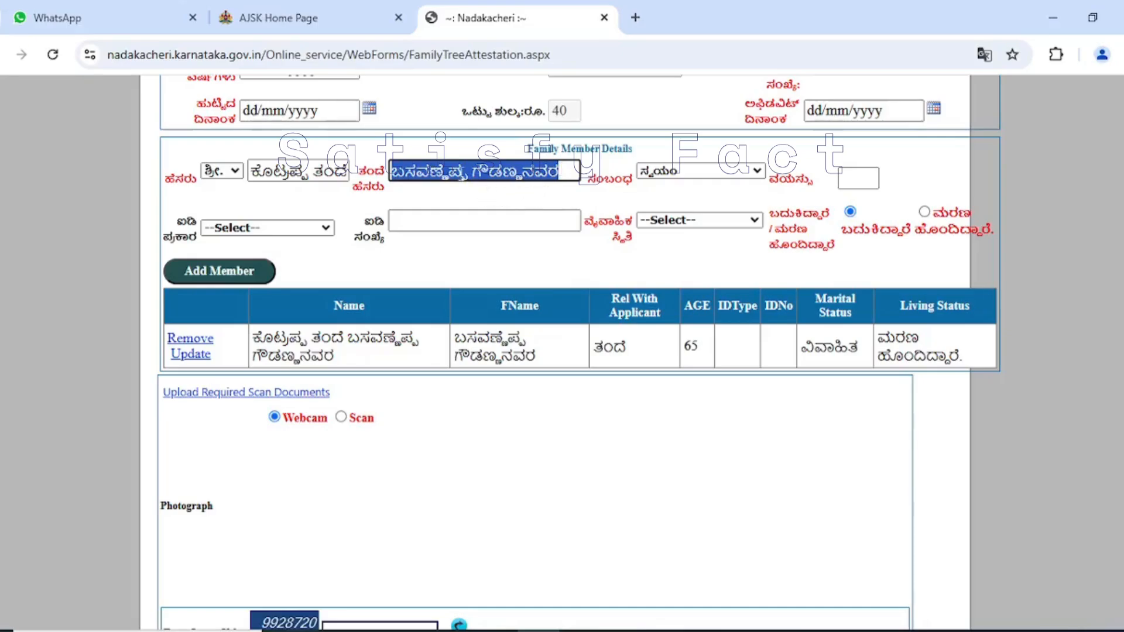
left_click(751, 182)
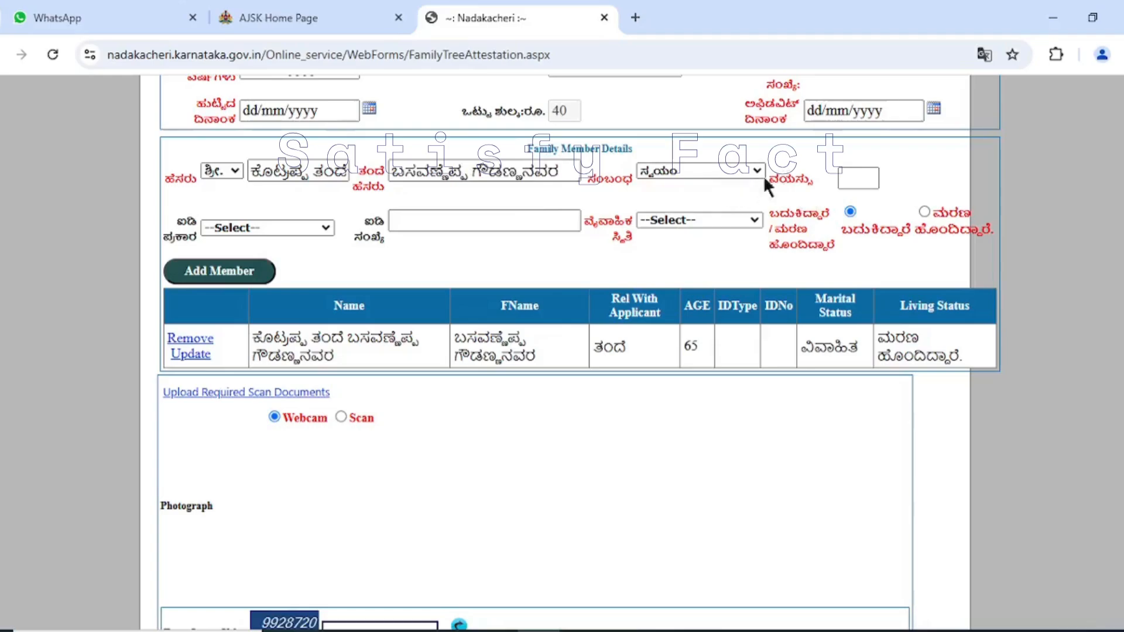
- Review the required scan documents and the Address Proof file selection, closing both without uploading anything
scroll(813, 311, "down", 1)
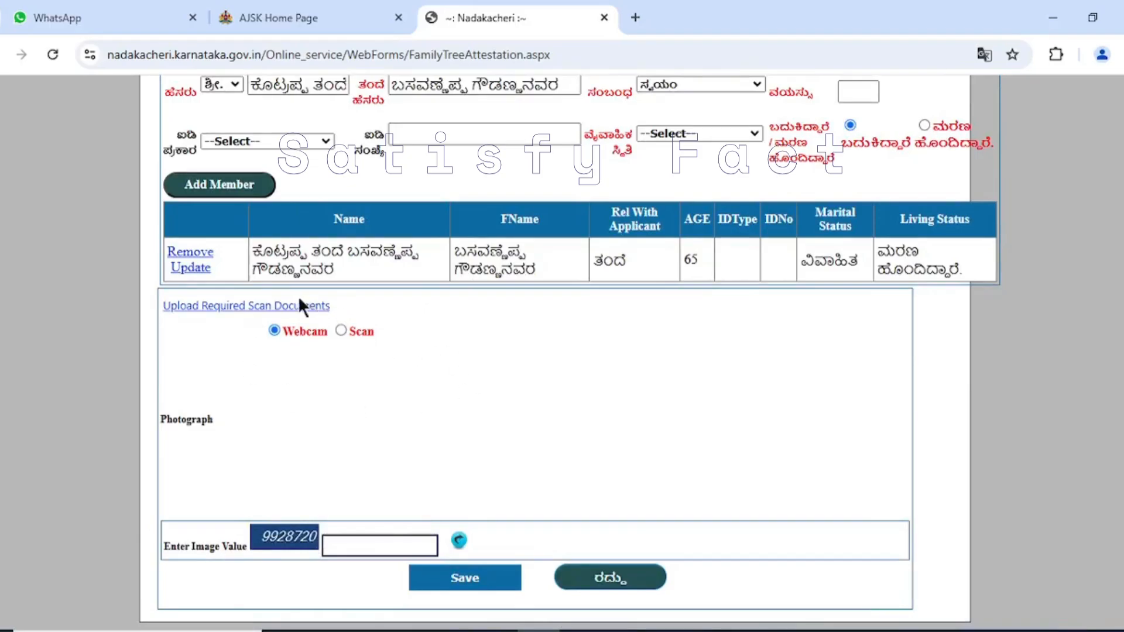
left_click(275, 314)
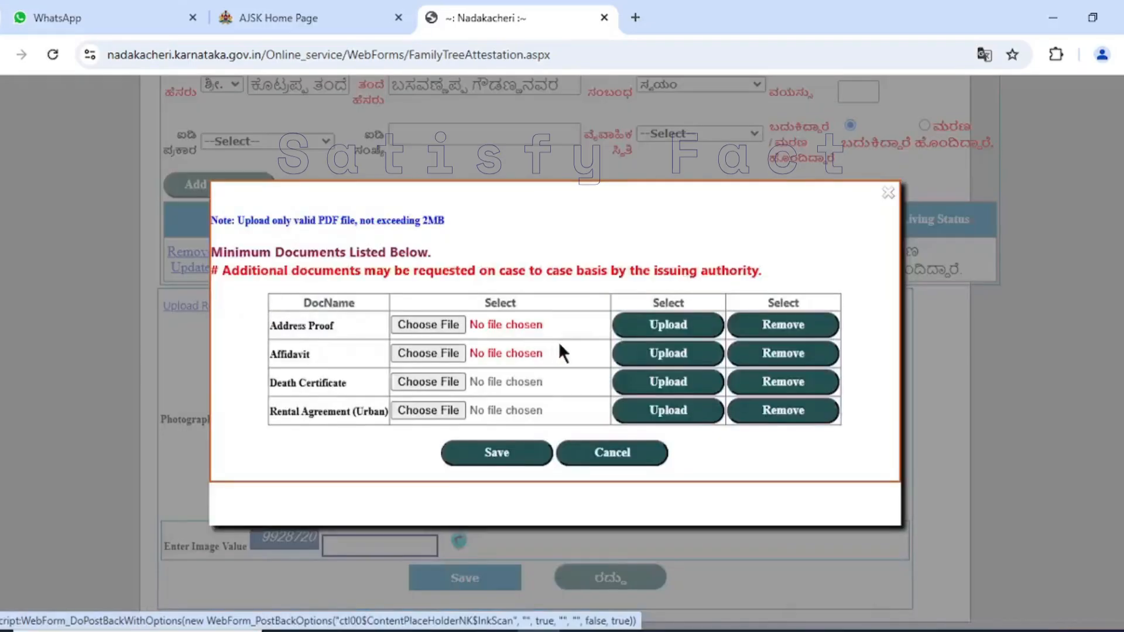
left_click(426, 323)
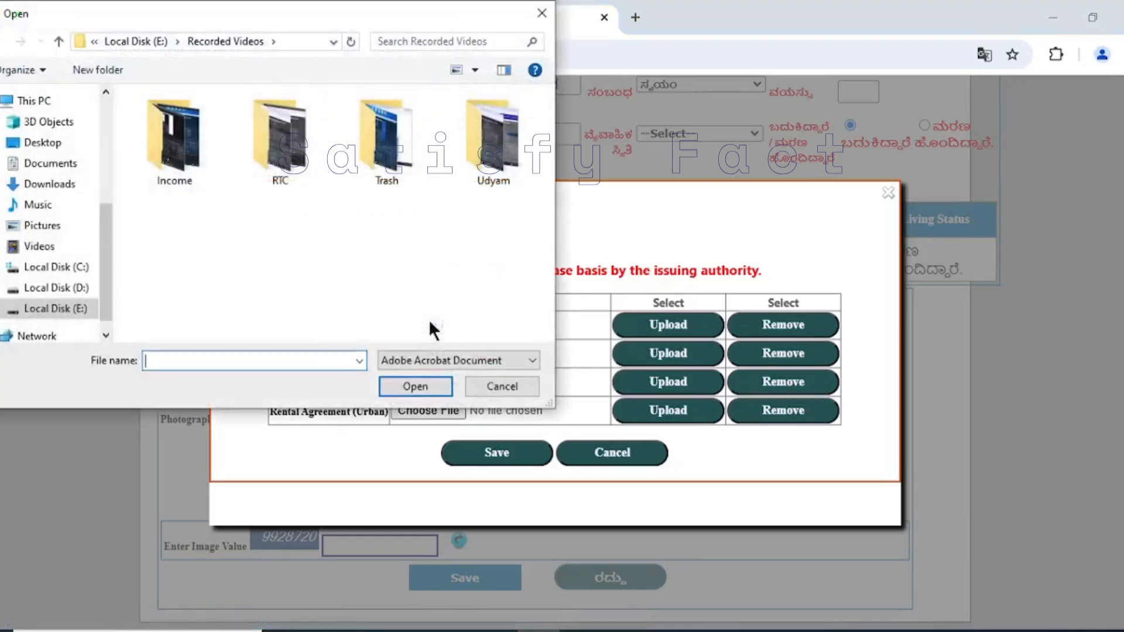
left_click(480, 384)
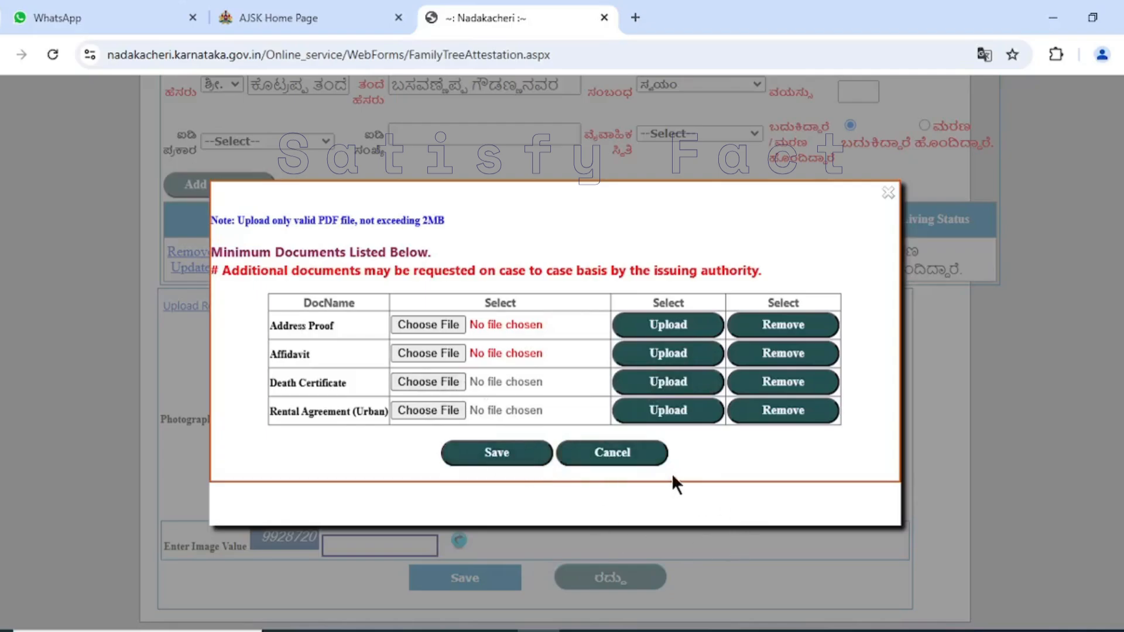
left_click(886, 194)
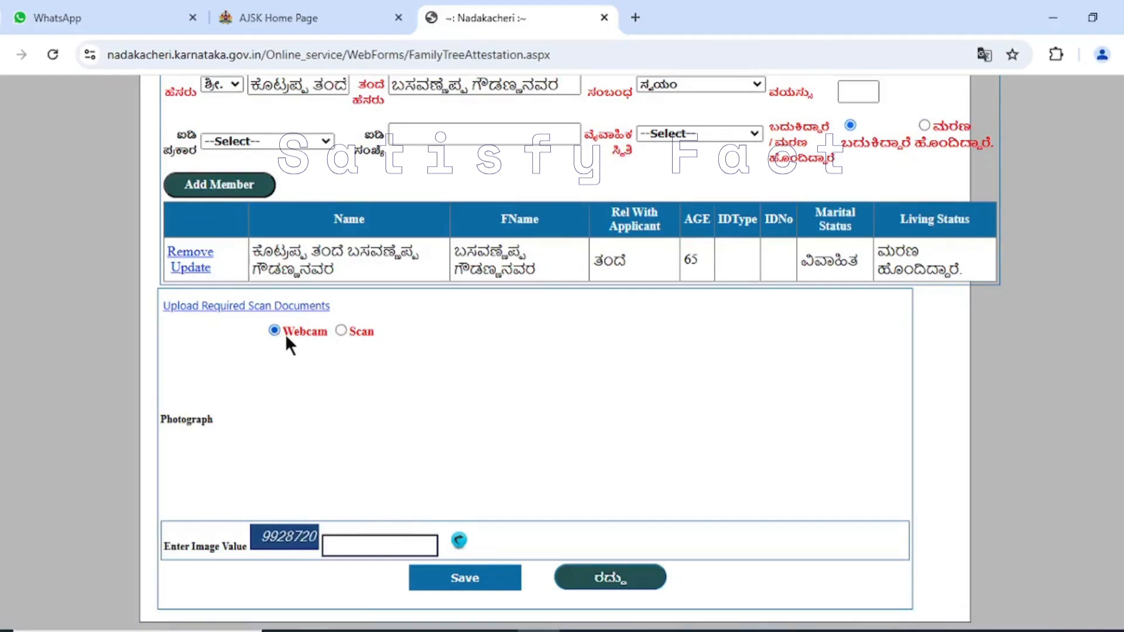
- Set the photograph source to Scan and choose the image file unnamed from the Desktop as the photograph
left_click(340, 330)
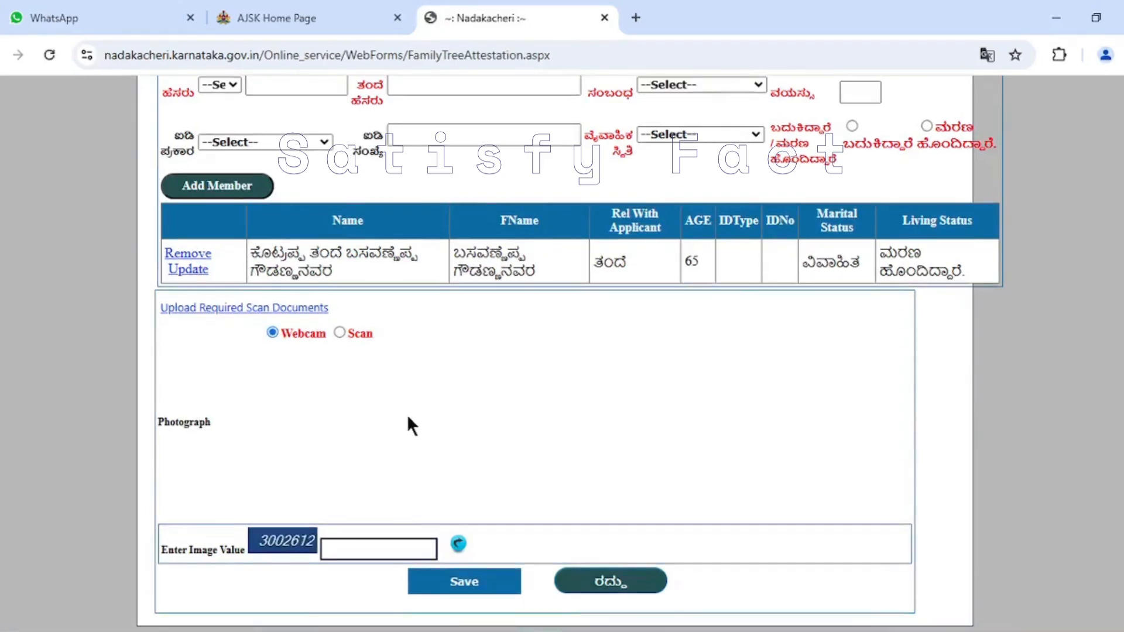
left_click(339, 333)
scroll(472, 476, "down", 2)
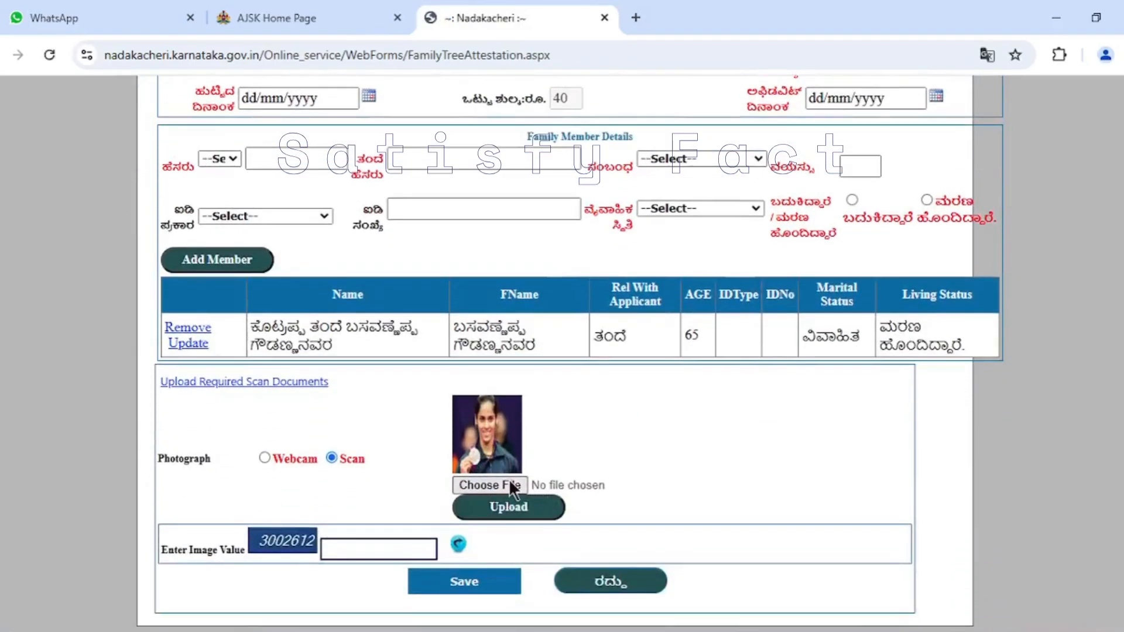
left_click(507, 481)
scroll(343, 290, "down", 15)
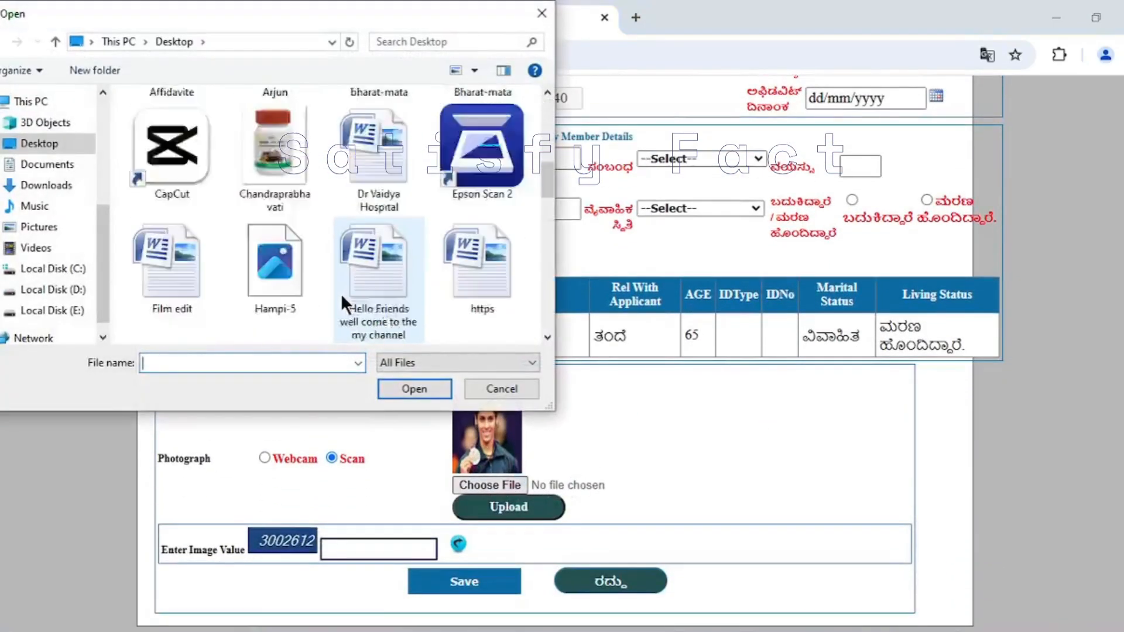
scroll(339, 295, "up", 3)
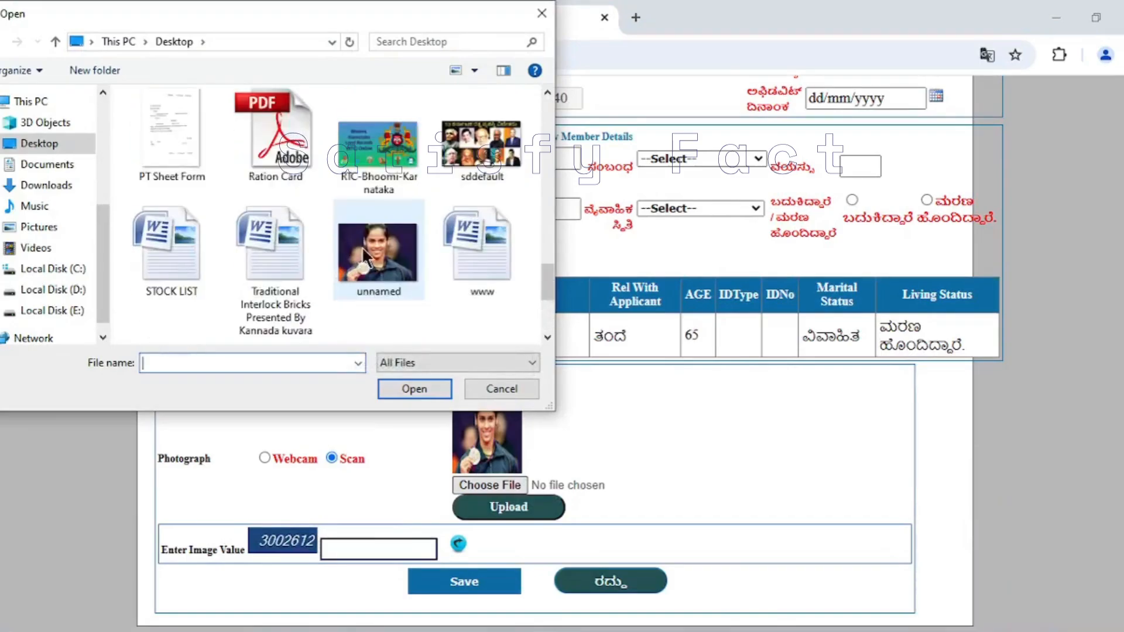
left_click(362, 247)
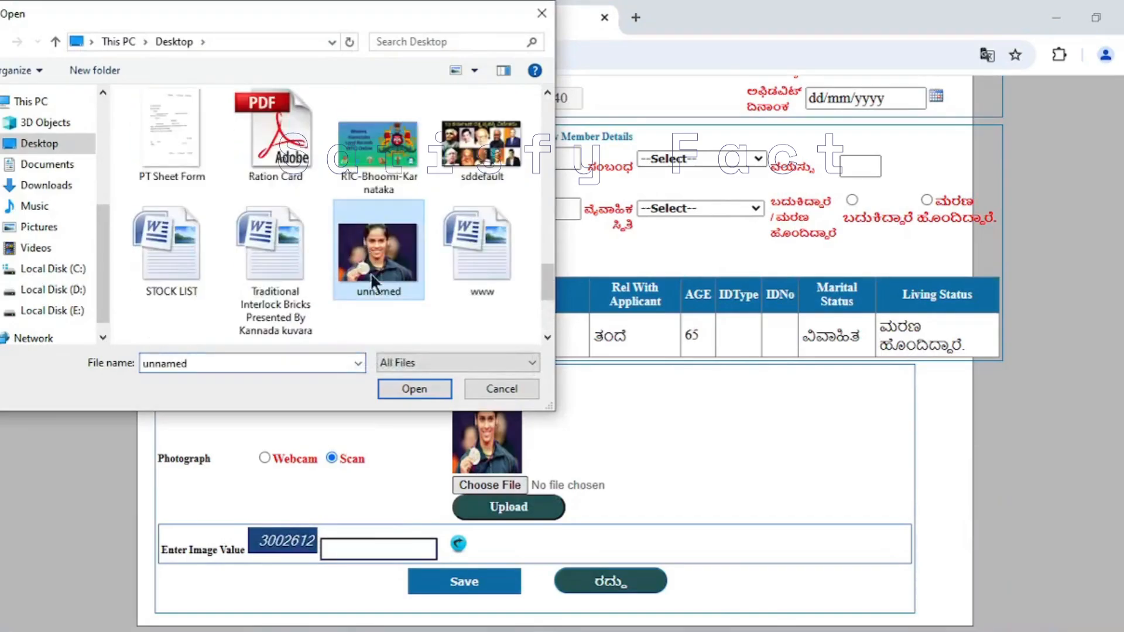
left_click(409, 389)
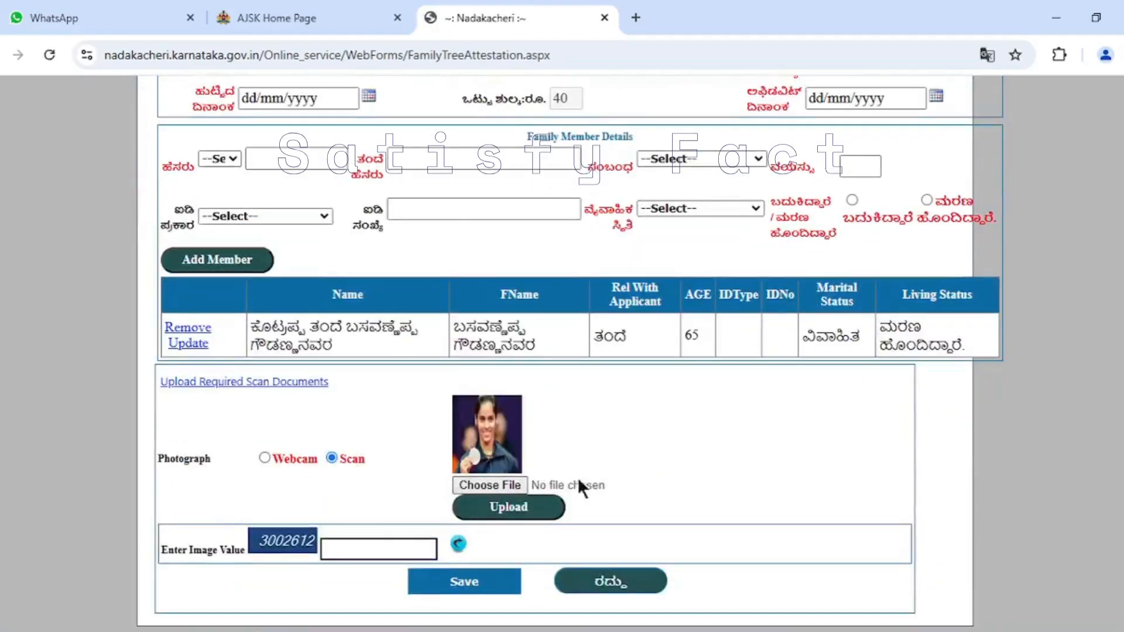
- Enter the captcha code shown beside the Enter Image Value field
left_click(361, 550)
type("3002612")
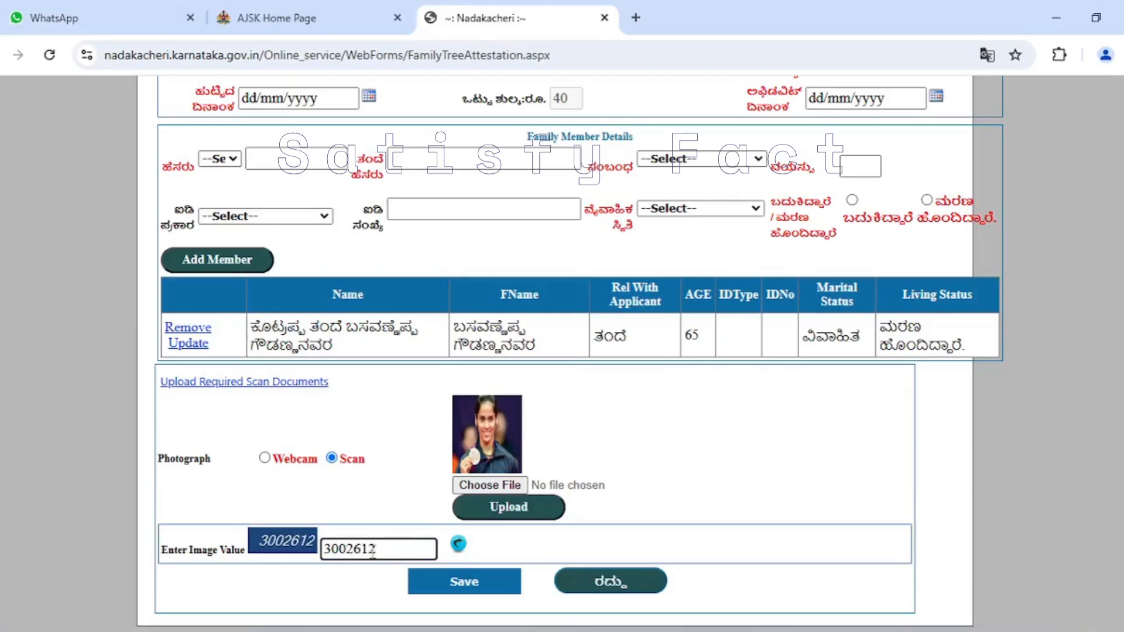